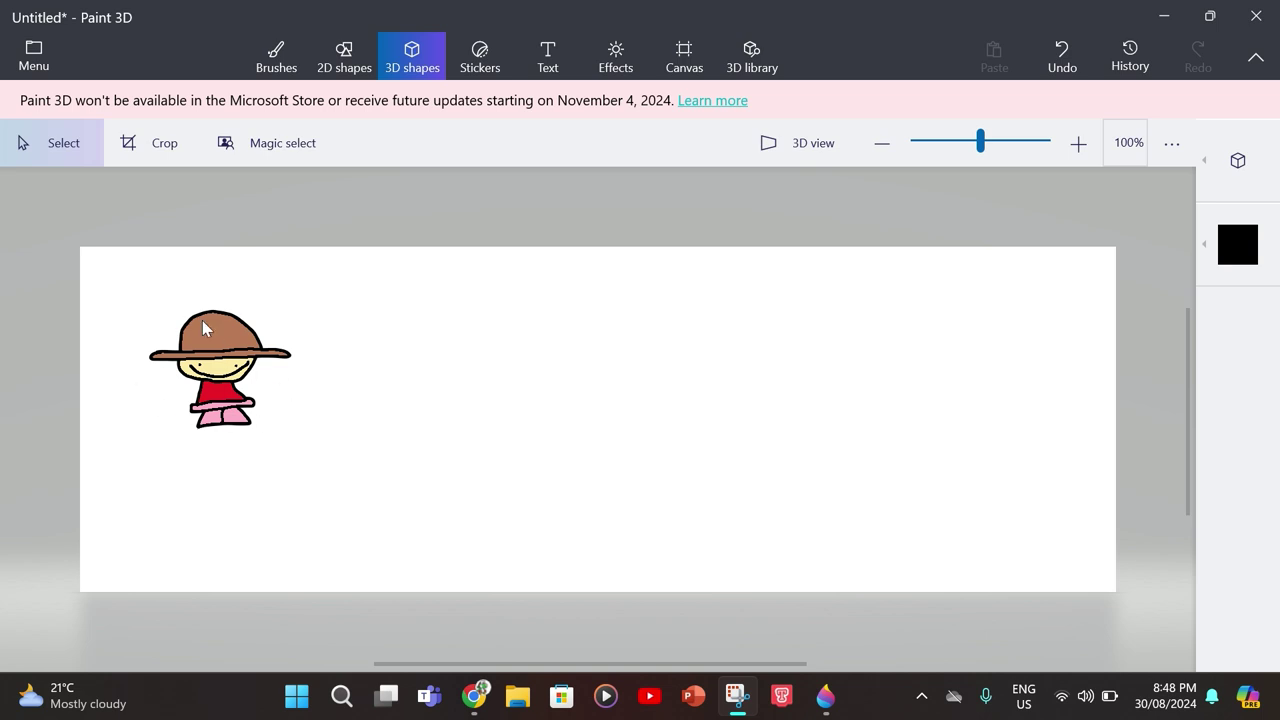
# - Draw a 3D hemisphere near the middle of the canvas as the figure's body and move it slightly upward
pyautogui.click(1244, 166)
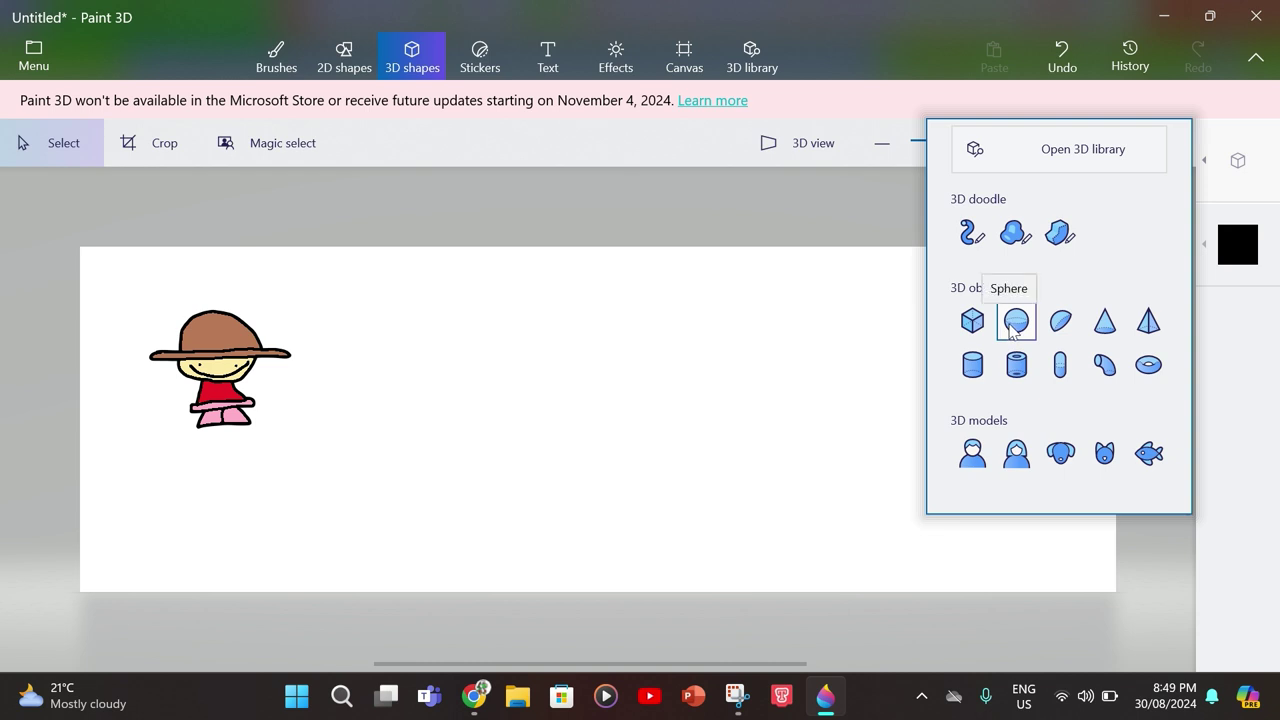
pyautogui.click(1057, 328)
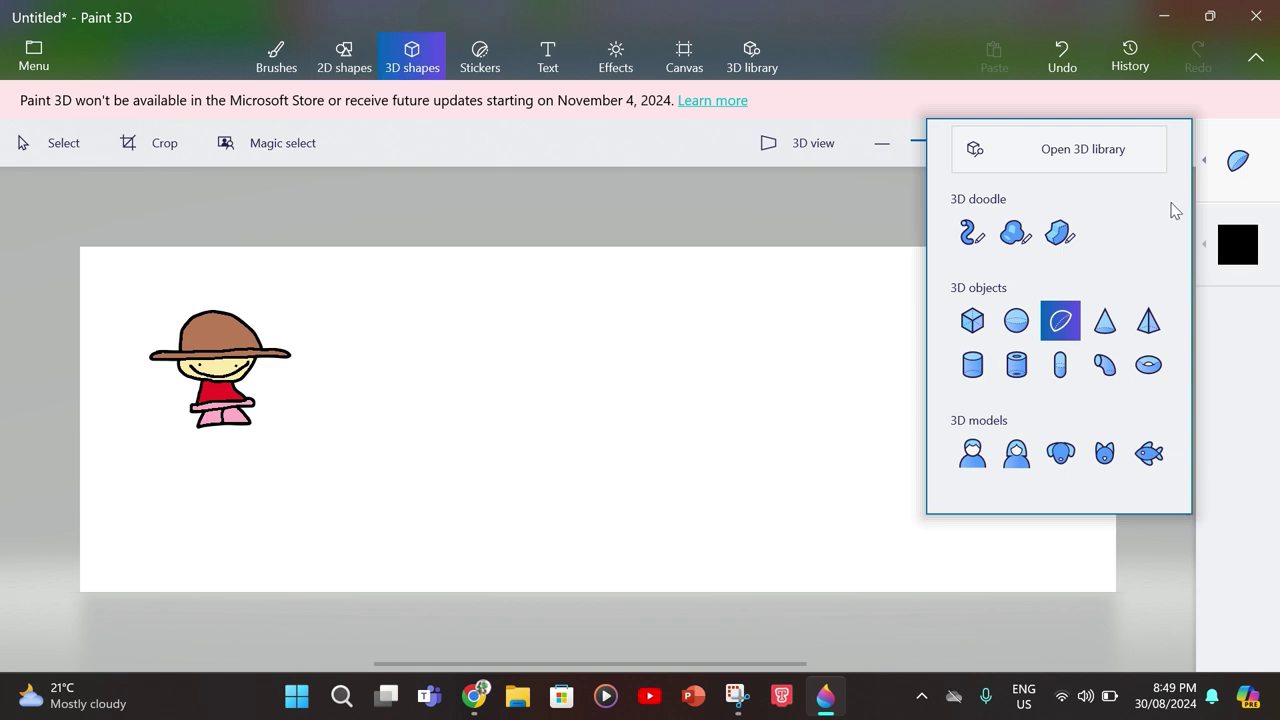
pyautogui.moveTo(509, 383); pyautogui.dragTo(616, 568)
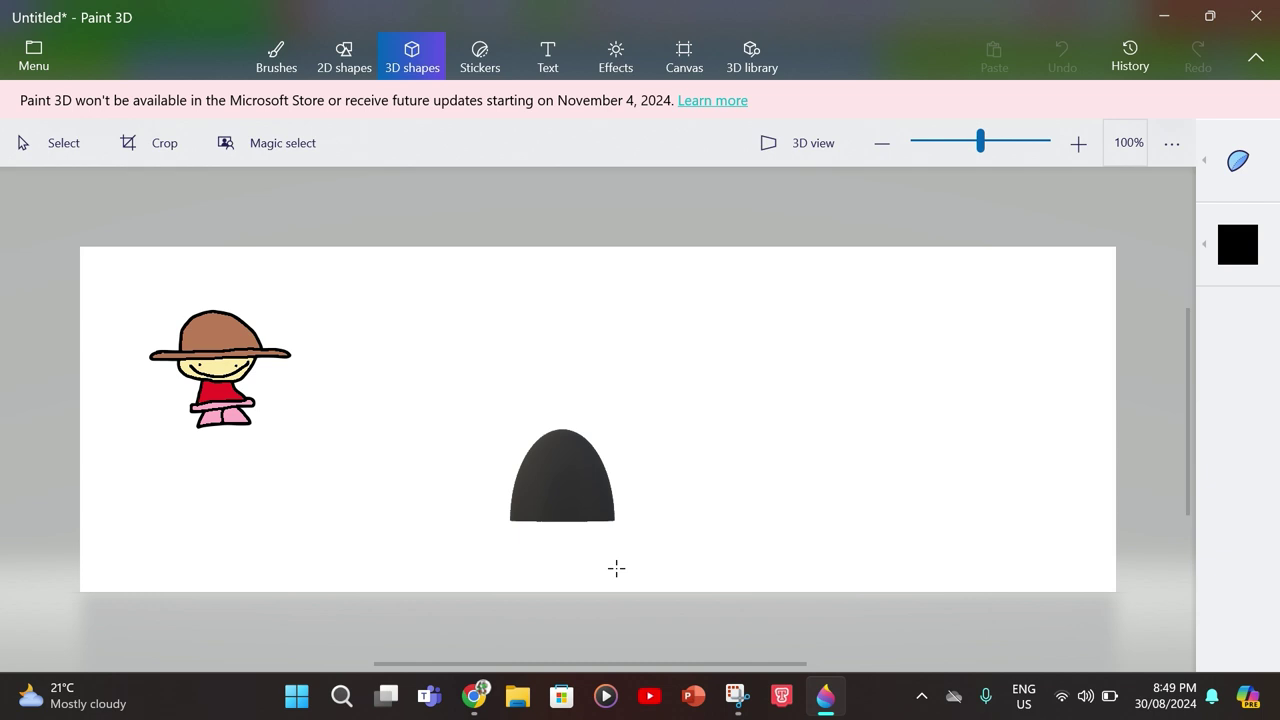
pyautogui.moveTo(572, 487); pyautogui.dragTo(634, 428)
# - Recolour the hemisphere body with the palette's bright red
pyautogui.click(1241, 156)
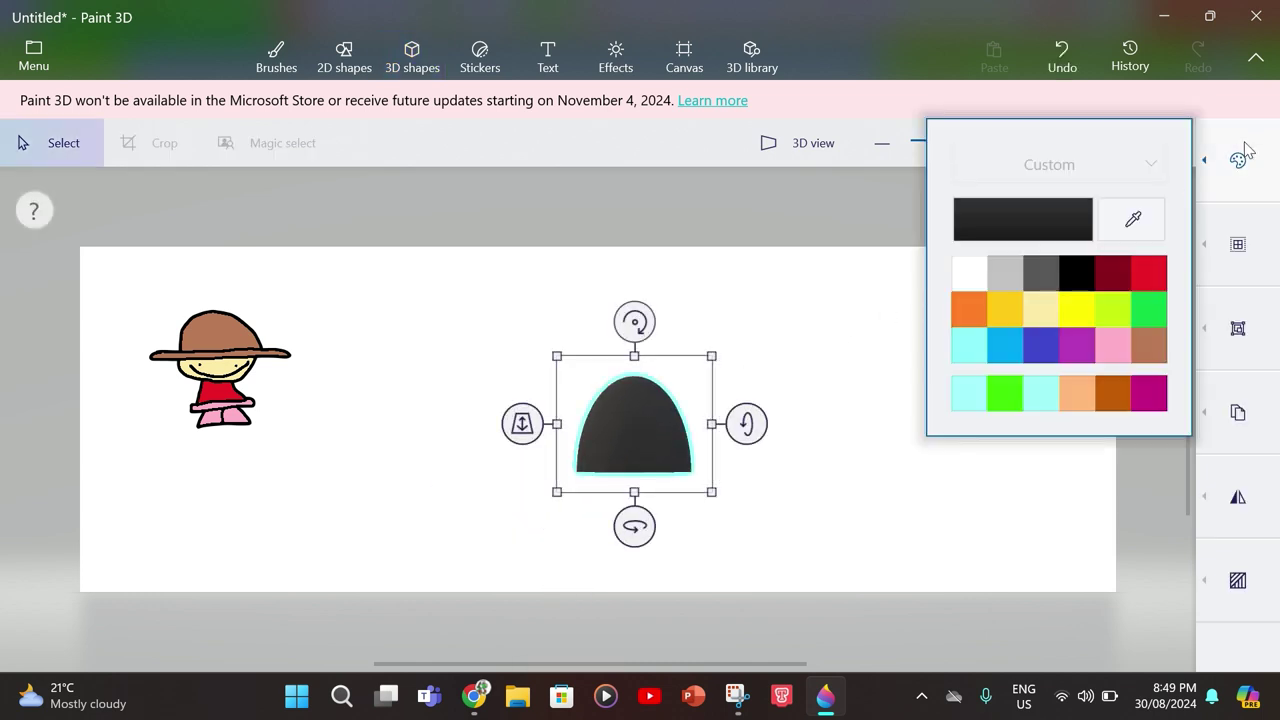
pyautogui.click(1151, 285)
pyautogui.click(726, 275)
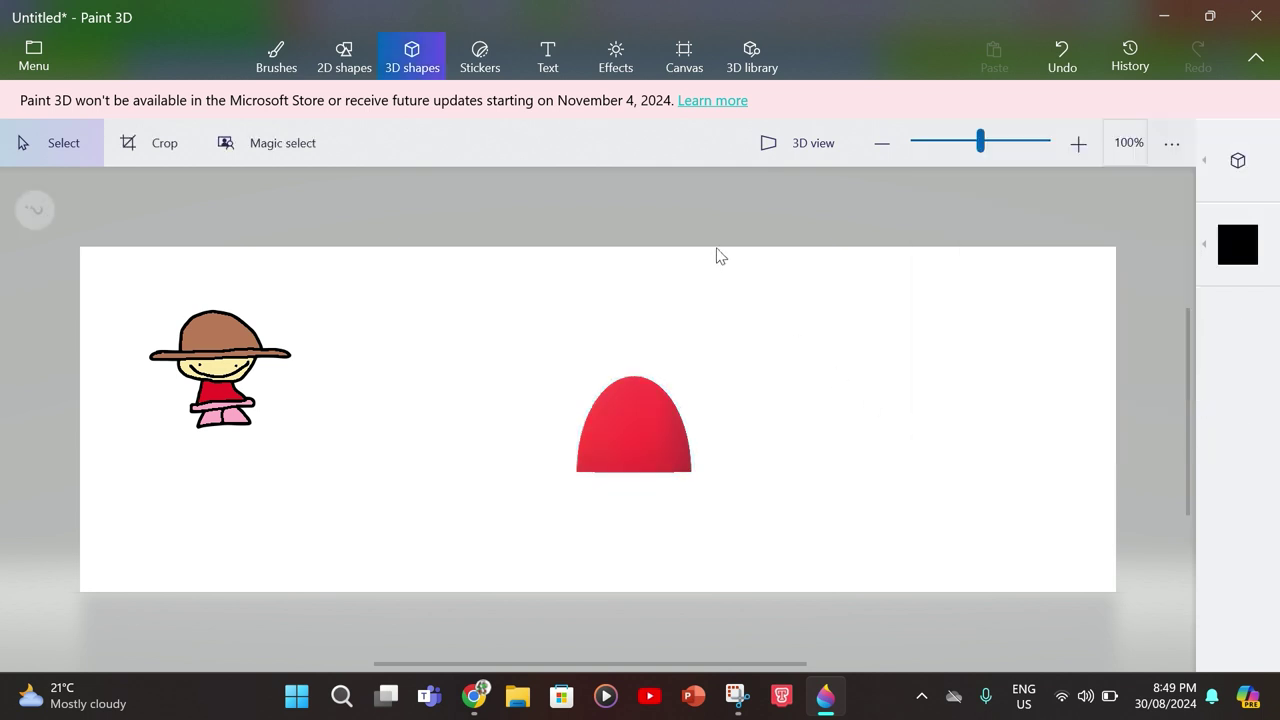
# - Edit the hemisphere body's red to a more saturated custom shade
pyautogui.click(629, 432)
pyautogui.click(1246, 180)
pyautogui.click(1040, 236)
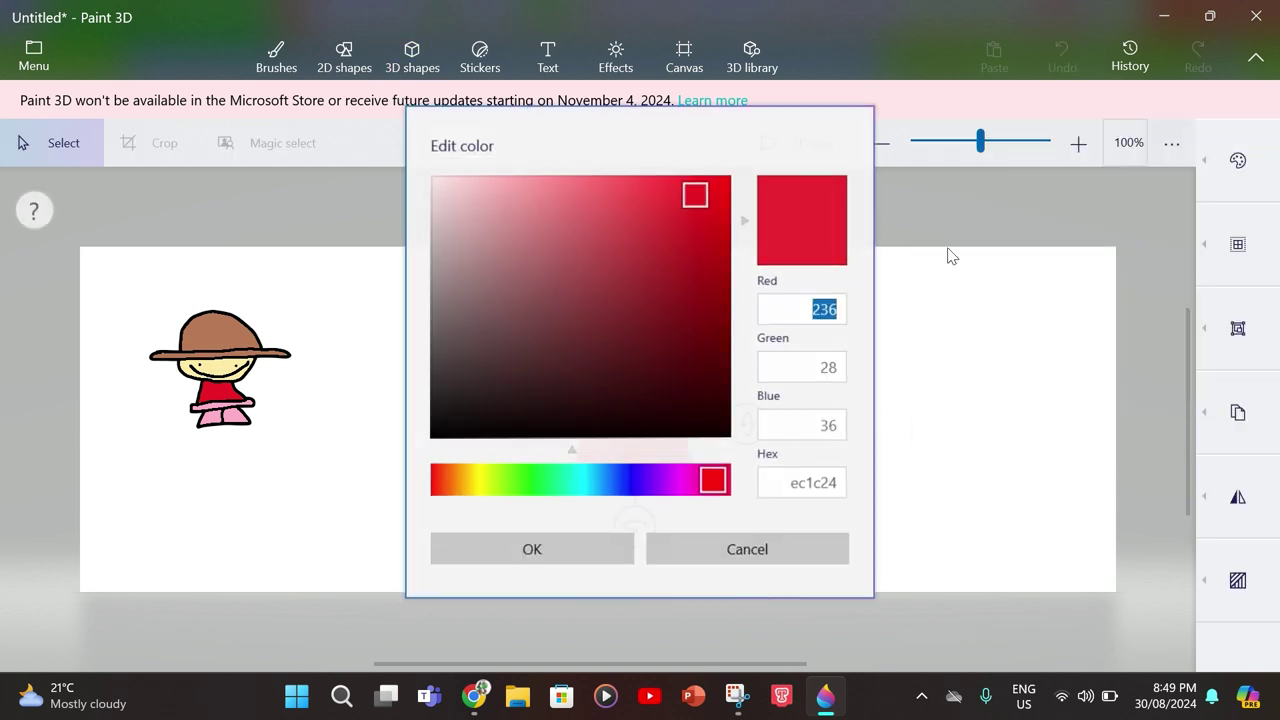
pyautogui.click(692, 202)
pyautogui.moveTo(693, 203)
pyautogui.mouseDown()
pyautogui.moveTo(743, 208)
pyautogui.moveTo(745, 196)
pyautogui.mouseUp()
pyautogui.click(530, 546)
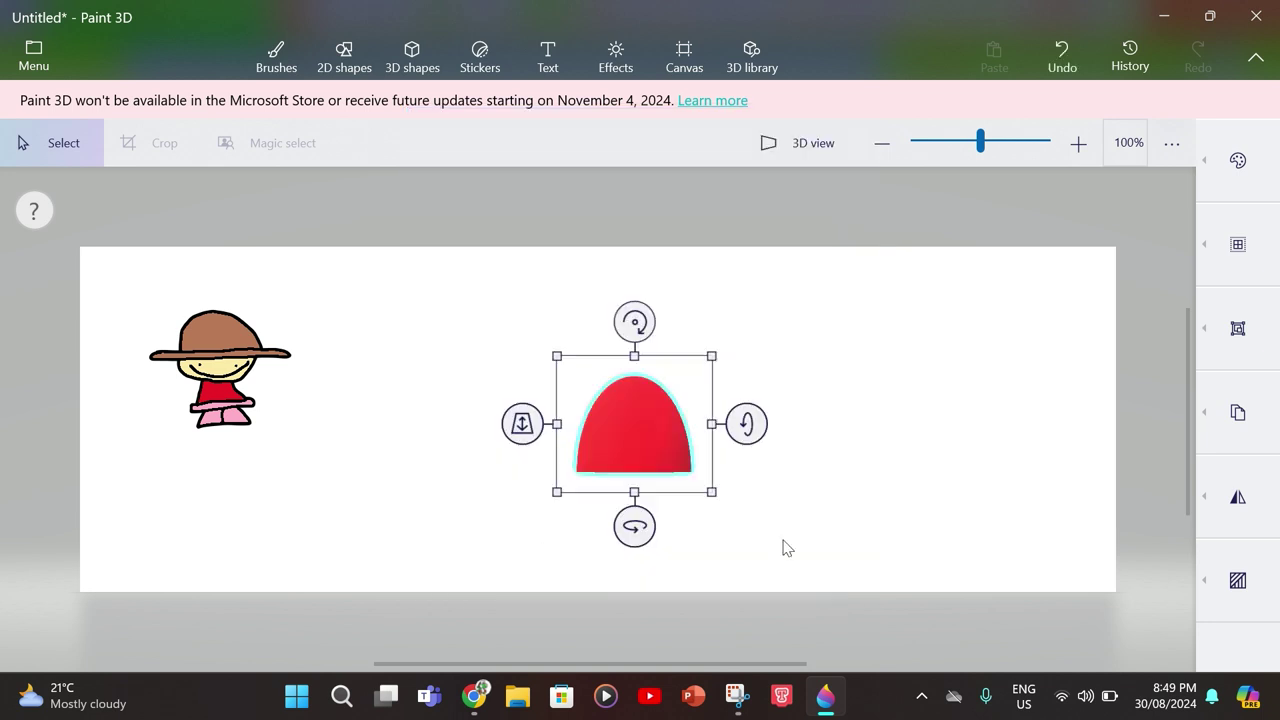
pyautogui.click(786, 547)
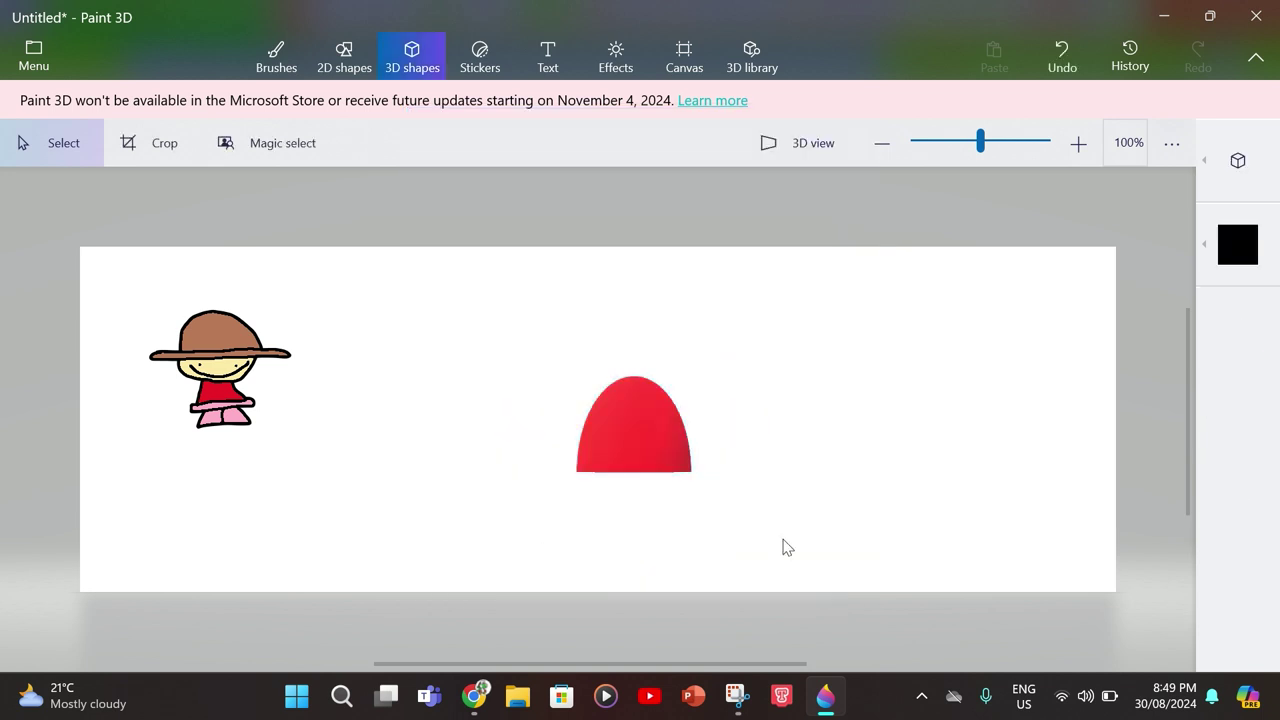
# - Choose the sphere shape and mix a custom yellow slightly more saturated than the palette's pale yellow
pyautogui.click(1241, 162)
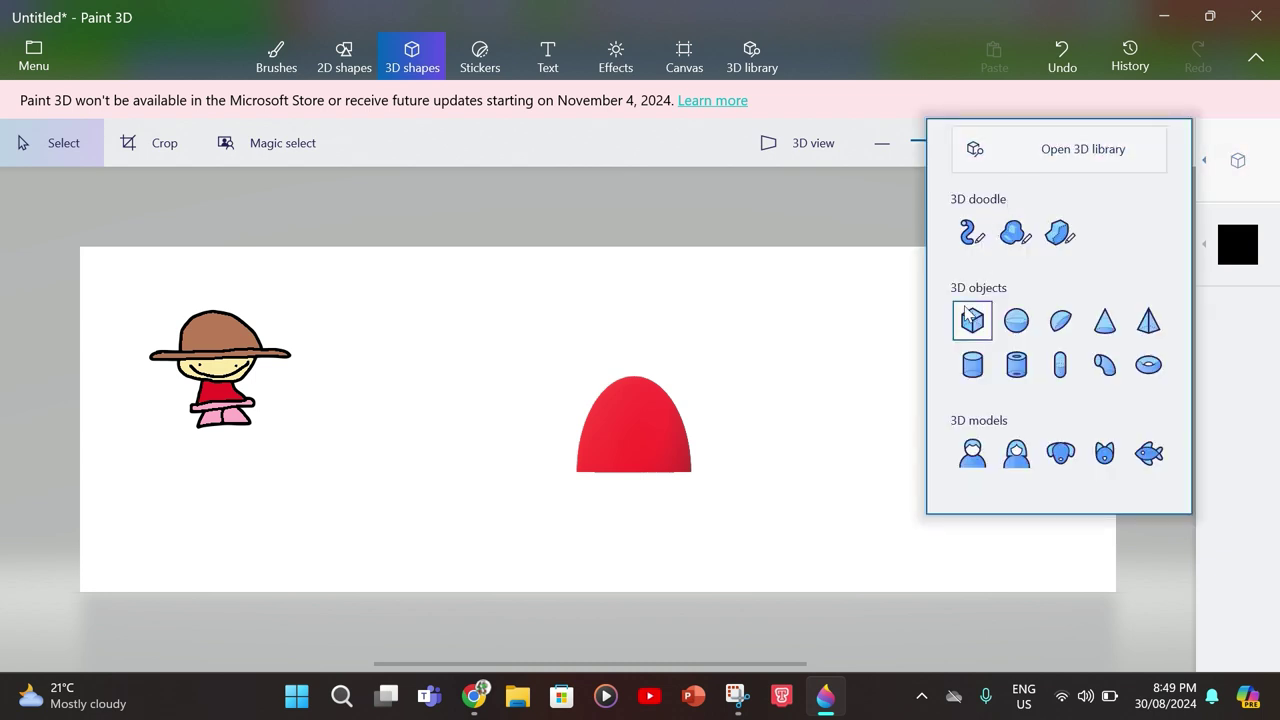
pyautogui.click(1016, 320)
pyautogui.click(1237, 244)
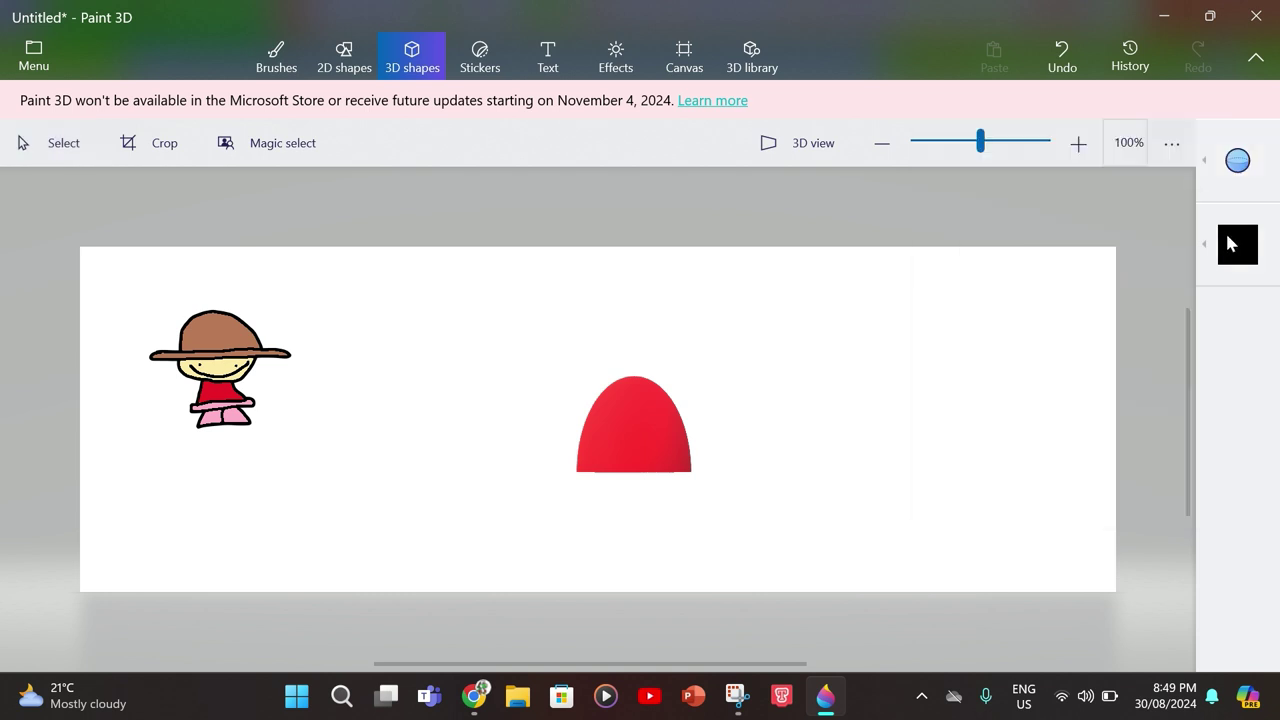
pyautogui.click(1237, 244)
pyautogui.click(1048, 417)
pyautogui.click(1060, 299)
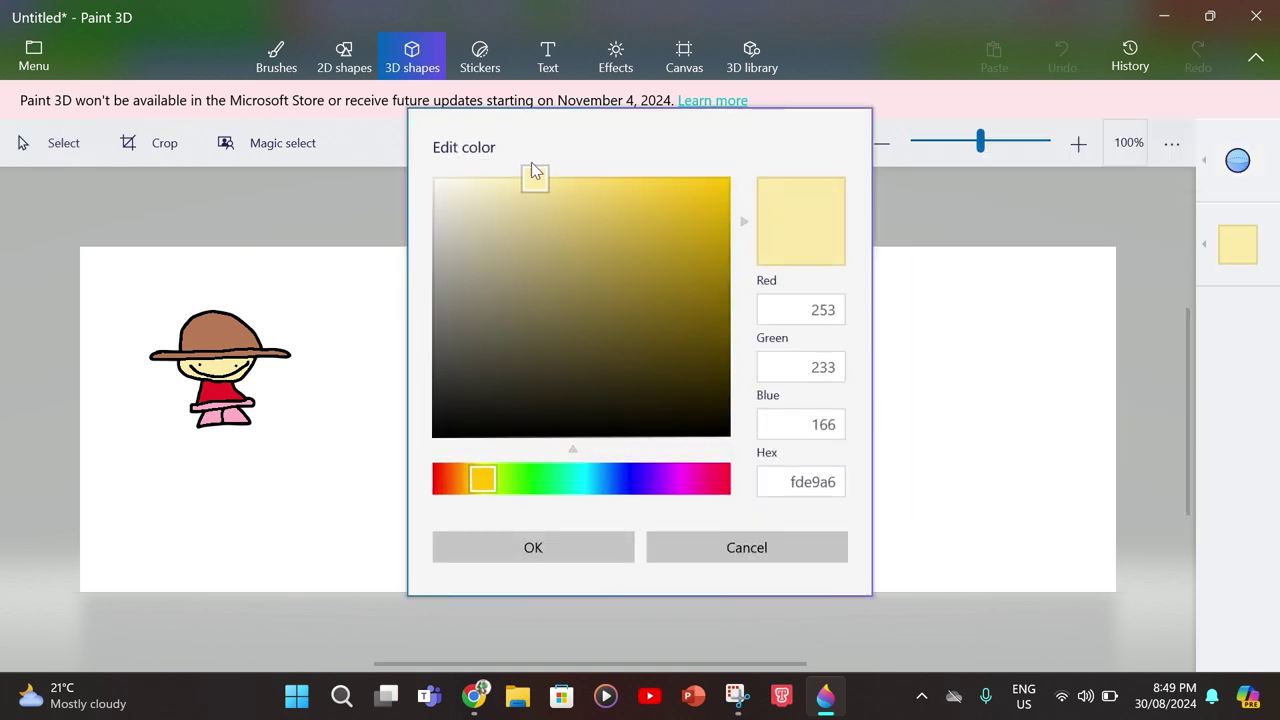
pyautogui.moveTo(535, 173); pyautogui.dragTo(569, 176)
pyautogui.click(529, 546)
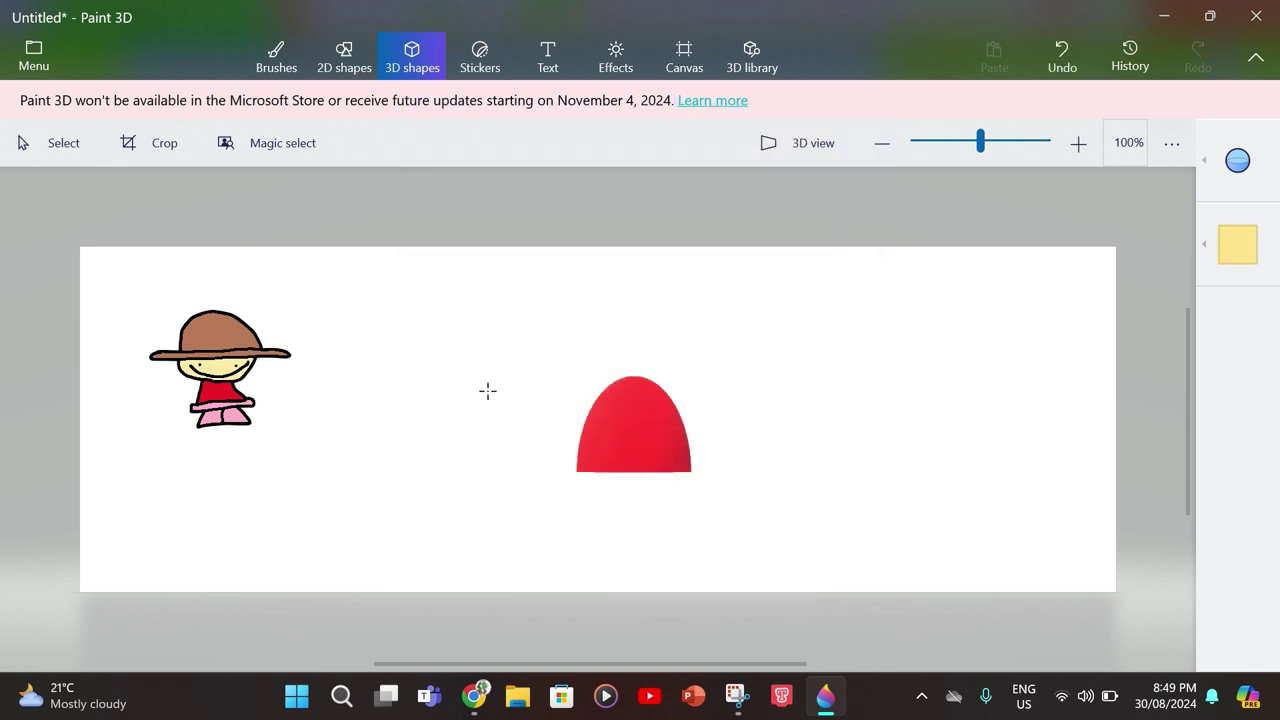
# - Draw the yellow sphere as a head, centre it above the red body, and lower the body beneath it
pyautogui.moveTo(457, 340); pyautogui.dragTo(568, 452)
pyautogui.moveTo(514, 417); pyautogui.dragTo(635, 361)
pyautogui.moveTo(754, 259); pyautogui.dragTo(530, 521)
pyautogui.moveTo(629, 417); pyautogui.dragTo(633, 467)
pyautogui.click(834, 426)
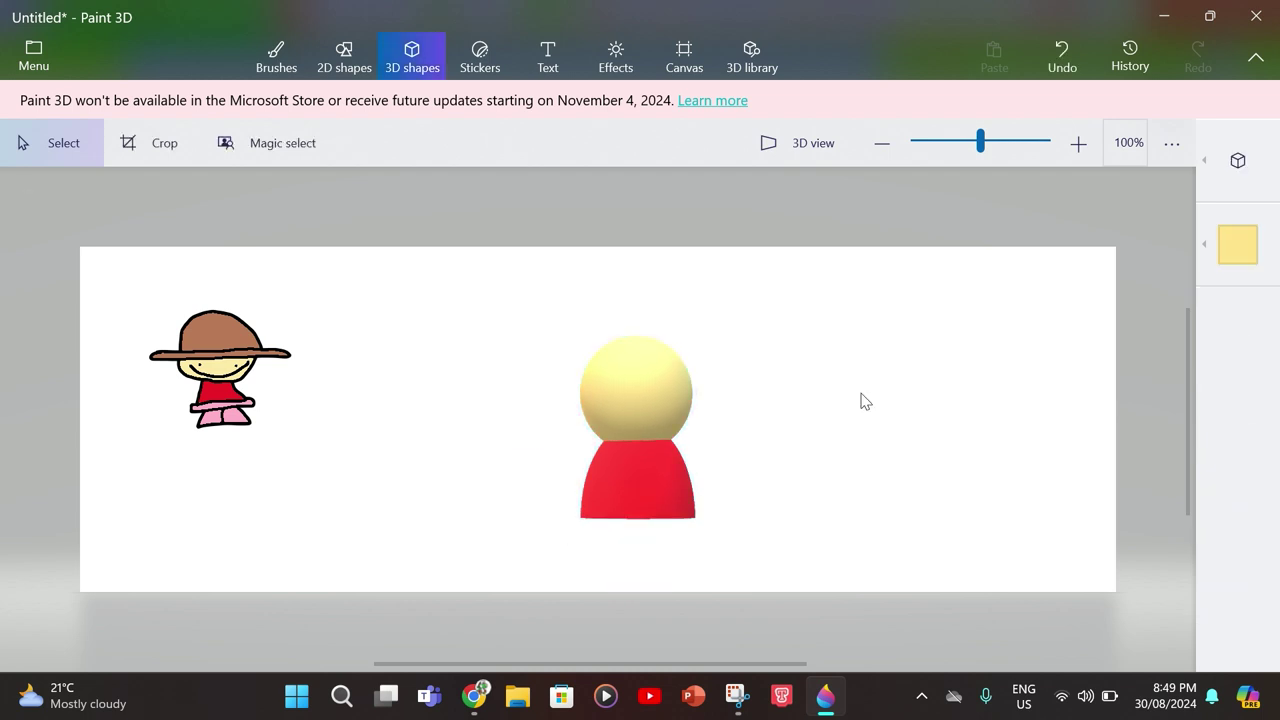
# - Draw a flat, wide brown sphere beside the figure as the hat brim
pyautogui.click(1255, 165)
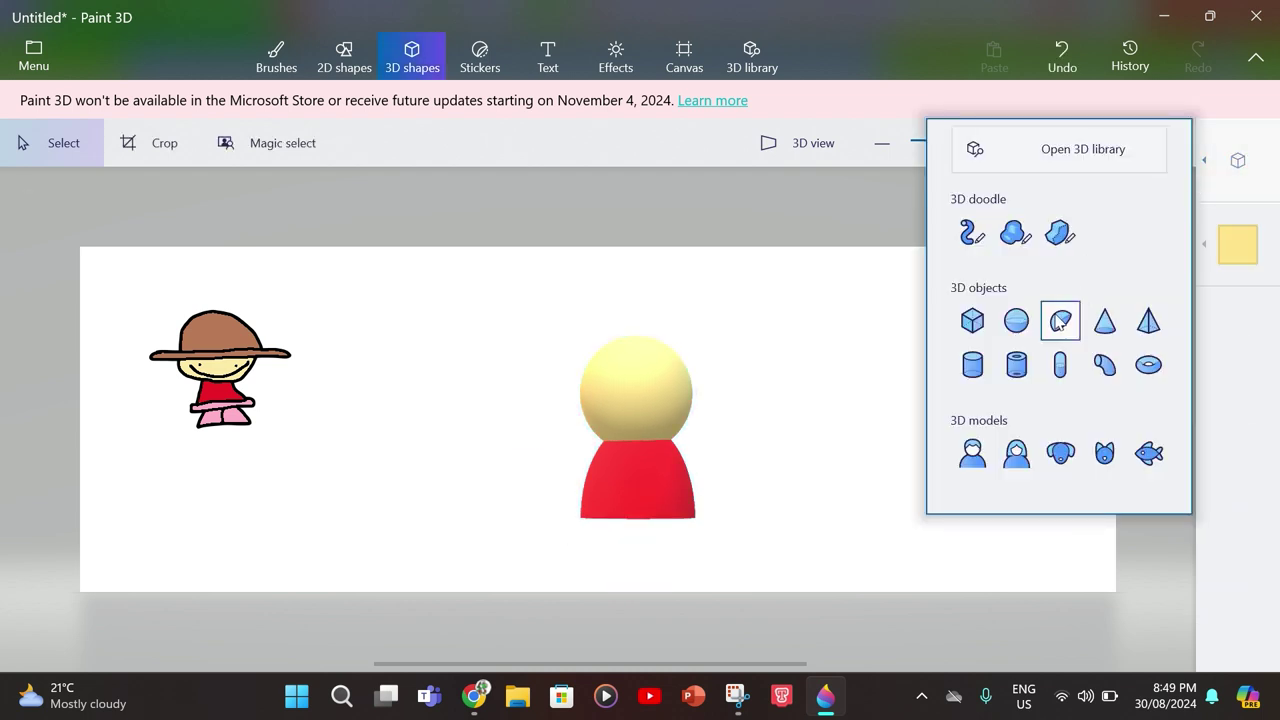
pyautogui.click(1016, 320)
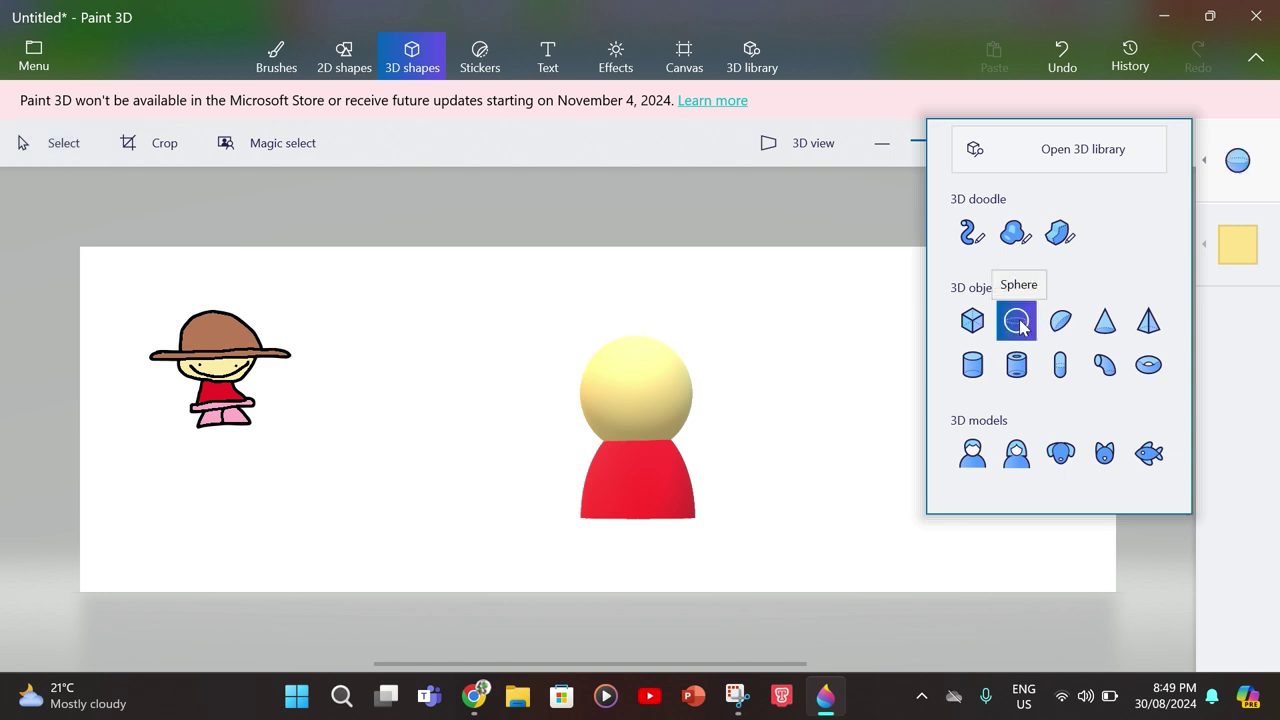
pyautogui.click(1258, 258)
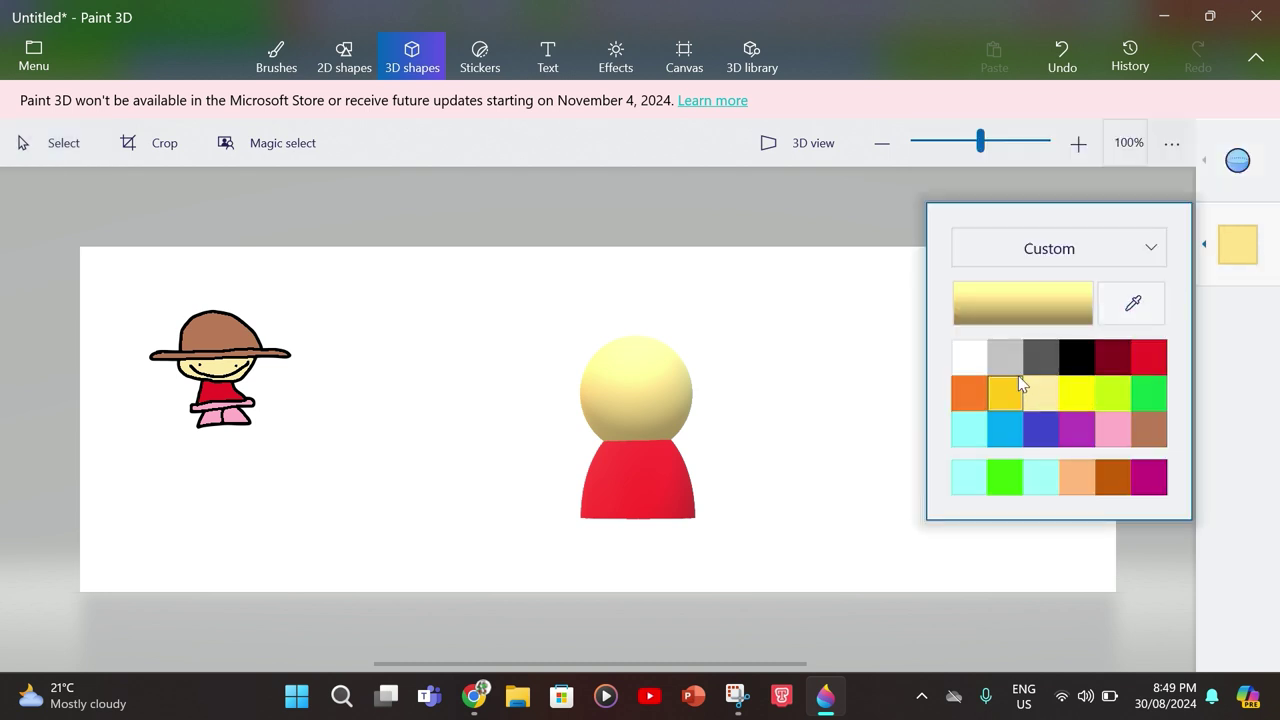
pyautogui.click(1147, 430)
pyautogui.click(826, 370)
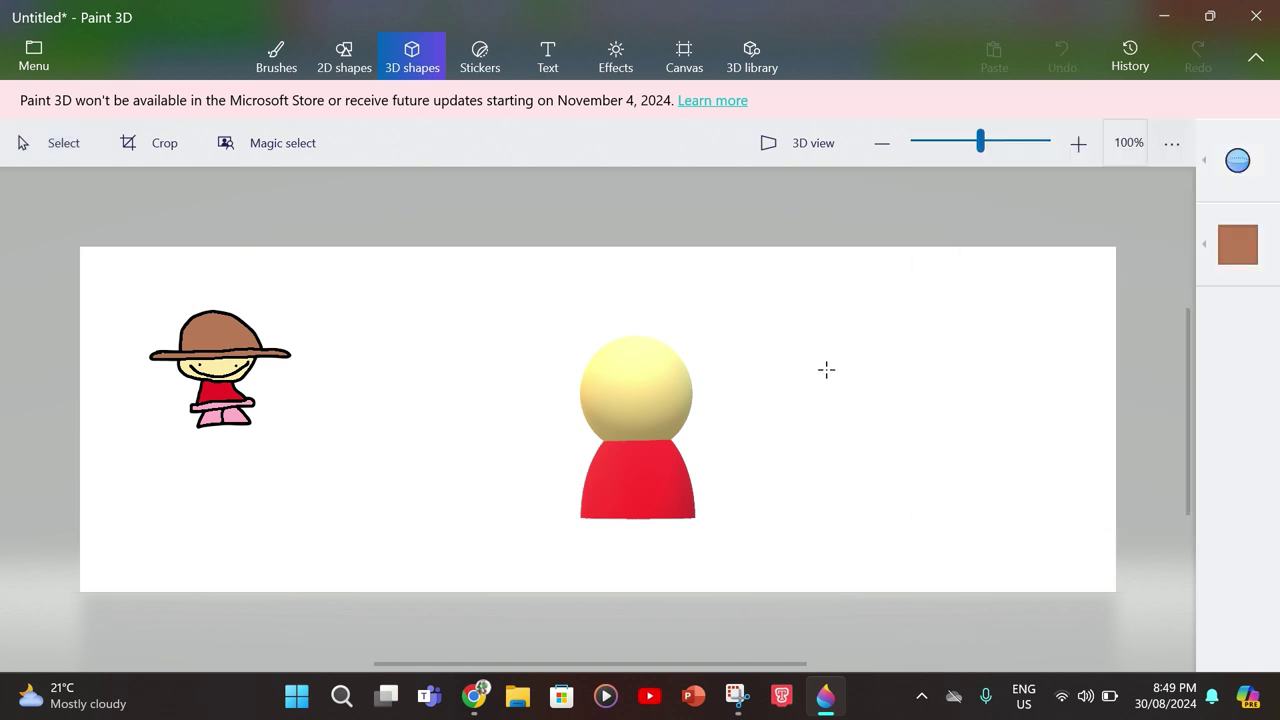
pyautogui.moveTo(951, 377); pyautogui.dragTo(1094, 370)
pyautogui.moveTo(930, 410); pyautogui.dragTo(931, 429)
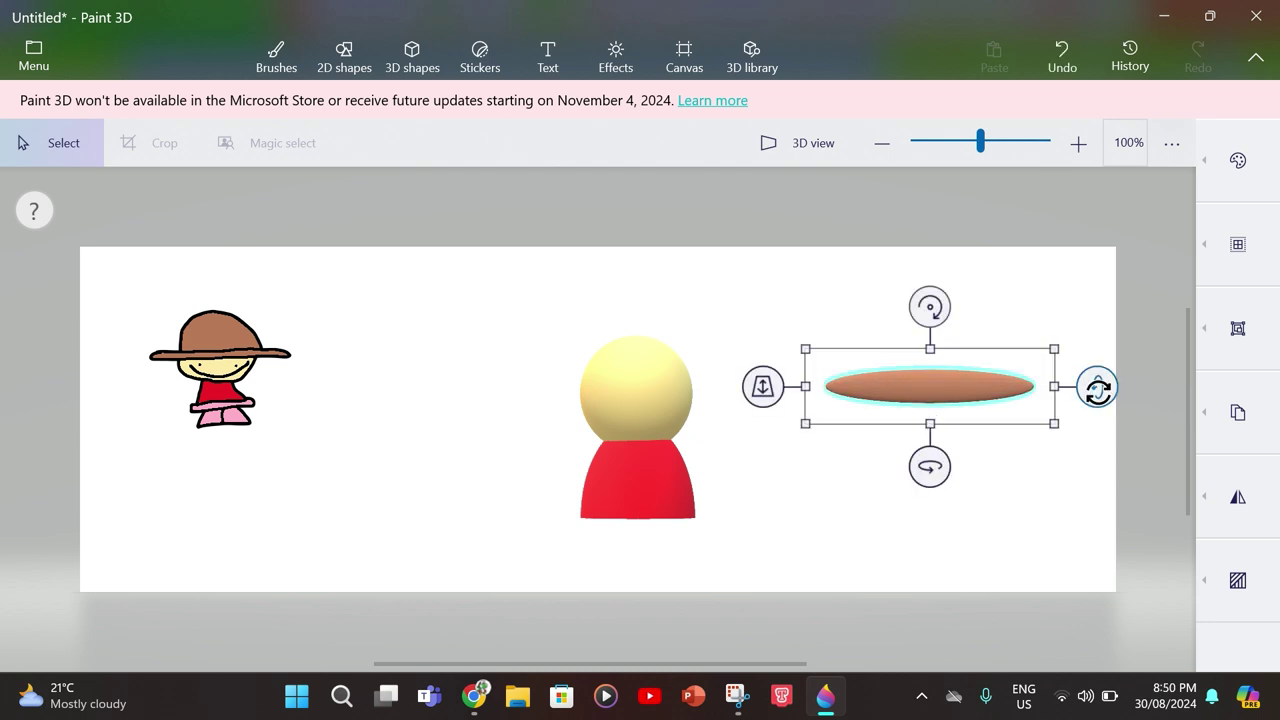
# - Rotate the brown brim to adjust its tilt and move it above the figure's head
pyautogui.moveTo(1099, 385)
pyautogui.mouseDown()
pyautogui.moveTo(1110, 383)
pyautogui.moveTo(1106, 354)
pyautogui.moveTo(1105, 370)
pyautogui.mouseUp()
pyautogui.moveTo(934, 407); pyautogui.dragTo(929, 423)
pyautogui.moveTo(1097, 376); pyautogui.dragTo(1097, 406)
pyautogui.moveTo(934, 420); pyautogui.dragTo(423, 265)
# - In 3D view, align the brim with the head in depth and rotate it to a gentler tilt
pyautogui.click(815, 144)
pyautogui.moveTo(702, 355); pyautogui.dragTo(665, 349)
pyautogui.moveTo(777, 358); pyautogui.dragTo(810, 355)
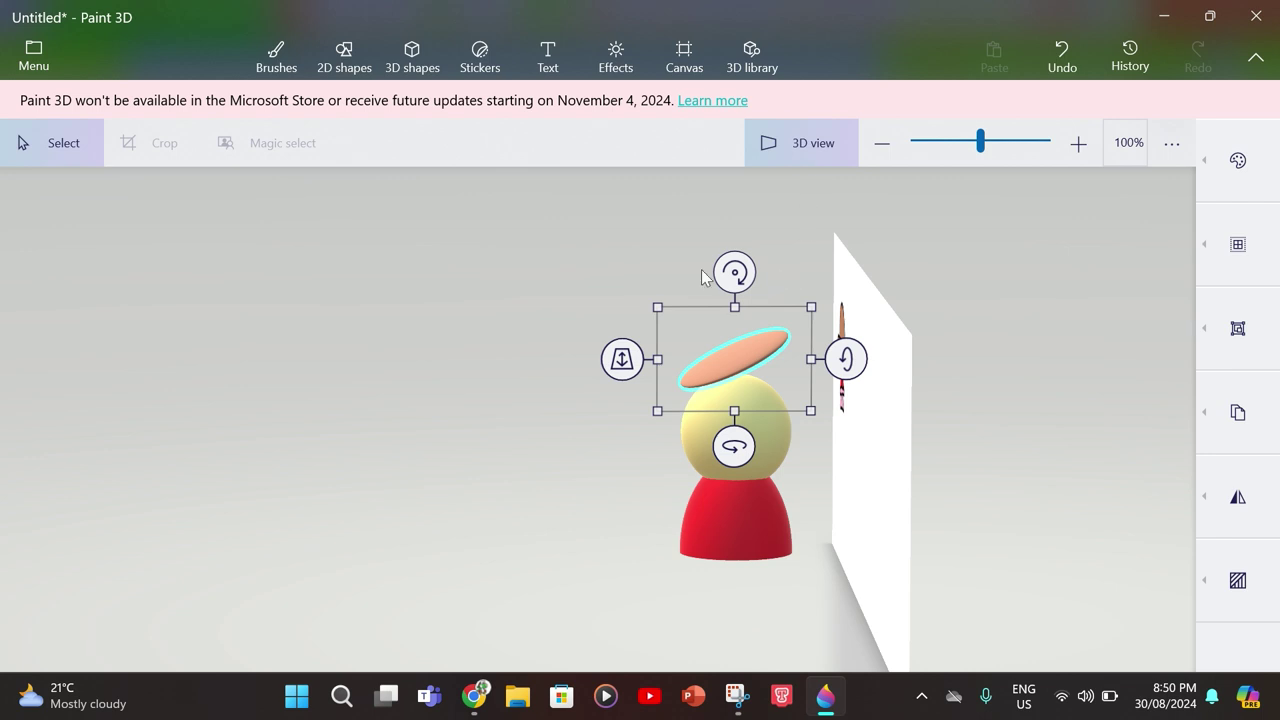
pyautogui.moveTo(734, 272); pyautogui.dragTo(788, 282)
pyautogui.click(806, 142)
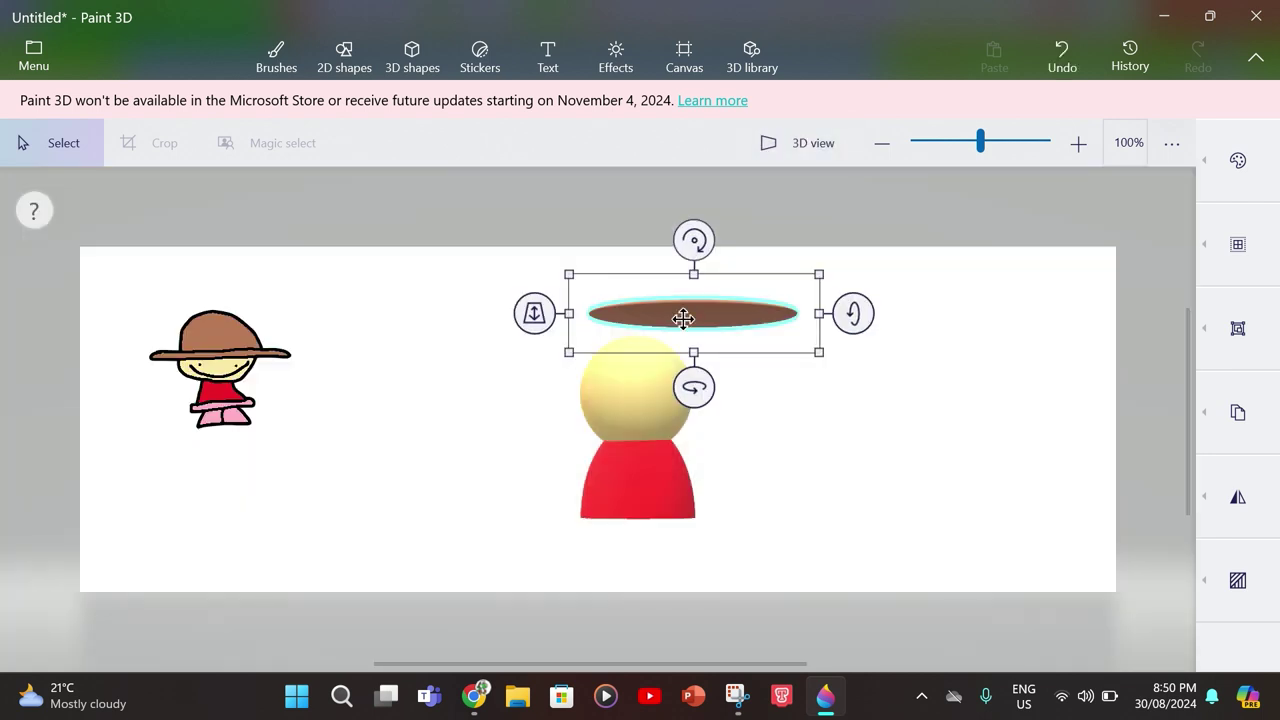
# - Lower the brim onto the upper part of the head and centre it
pyautogui.moveTo(682, 323); pyautogui.dragTo(623, 372)
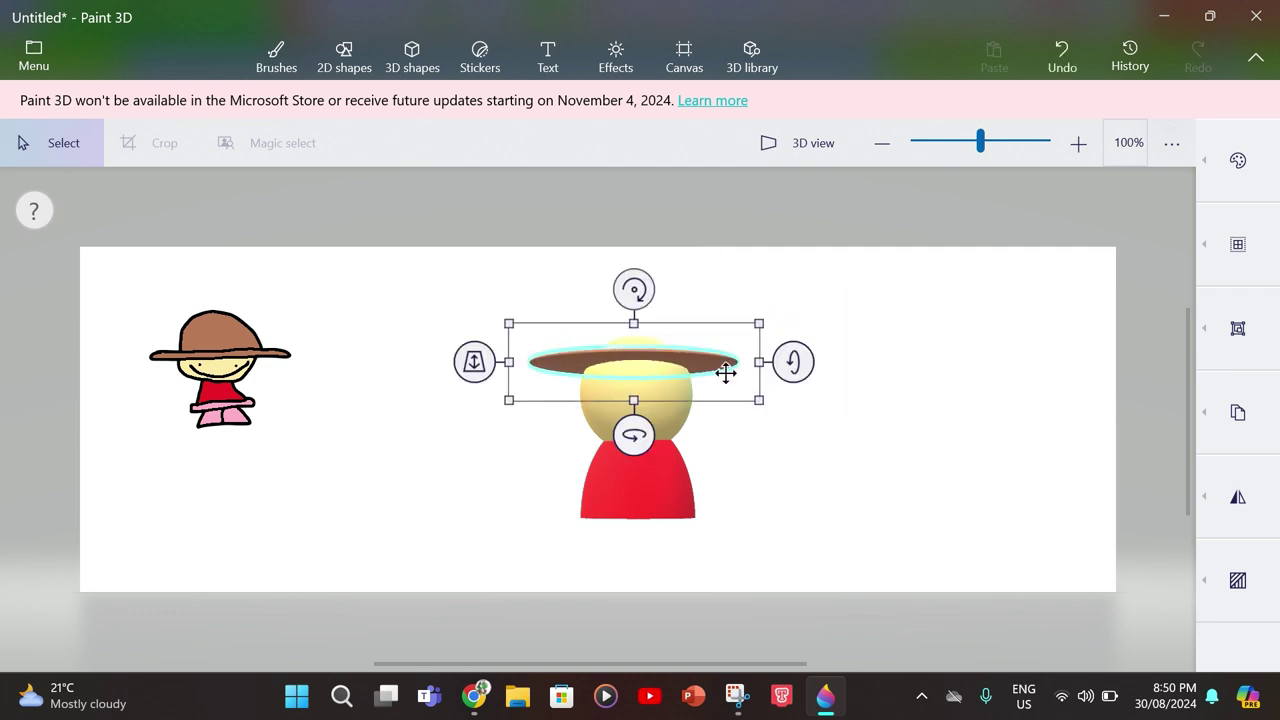
pyautogui.moveTo(726, 372); pyautogui.dragTo(731, 384)
pyautogui.click(883, 466)
# - Draw a brown sphere about as wide as the head as the hat crown and lower it into the brim
pyautogui.click(1262, 180)
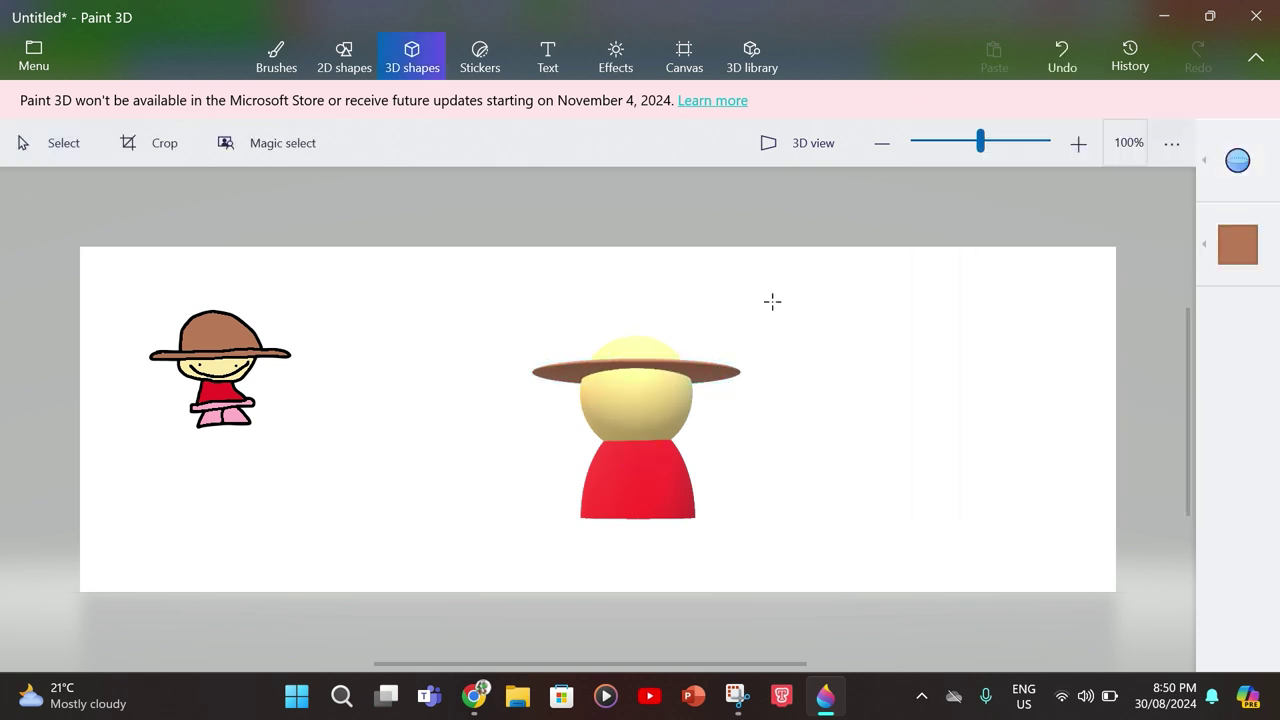
pyautogui.moveTo(772, 300)
pyautogui.mouseDown()
pyautogui.moveTo(916, 410)
pyautogui.moveTo(654, 340)
pyautogui.moveTo(660, 380)
pyautogui.moveTo(723, 360)
pyautogui.mouseUp()
pyautogui.moveTo(546, 356); pyautogui.dragTo(559, 356)
pyautogui.press('Escape')
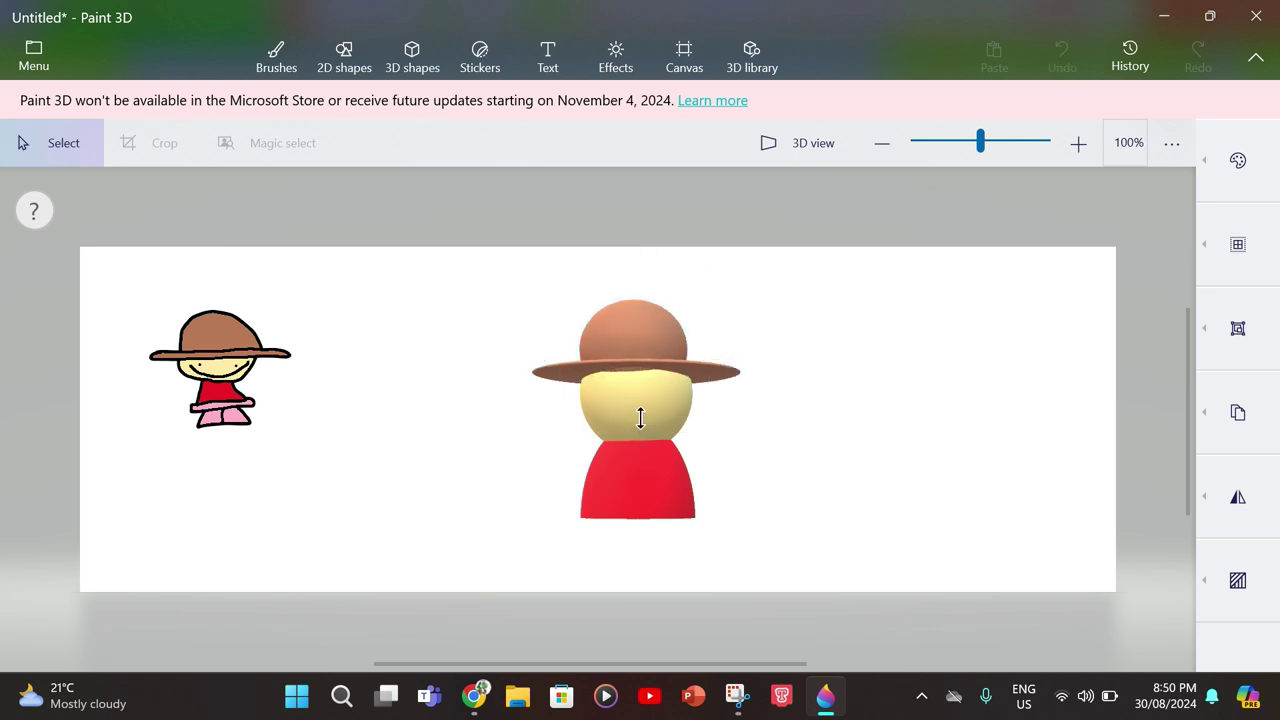
pyautogui.click(646, 323)
pyautogui.moveTo(646, 323); pyautogui.dragTo(643, 342)
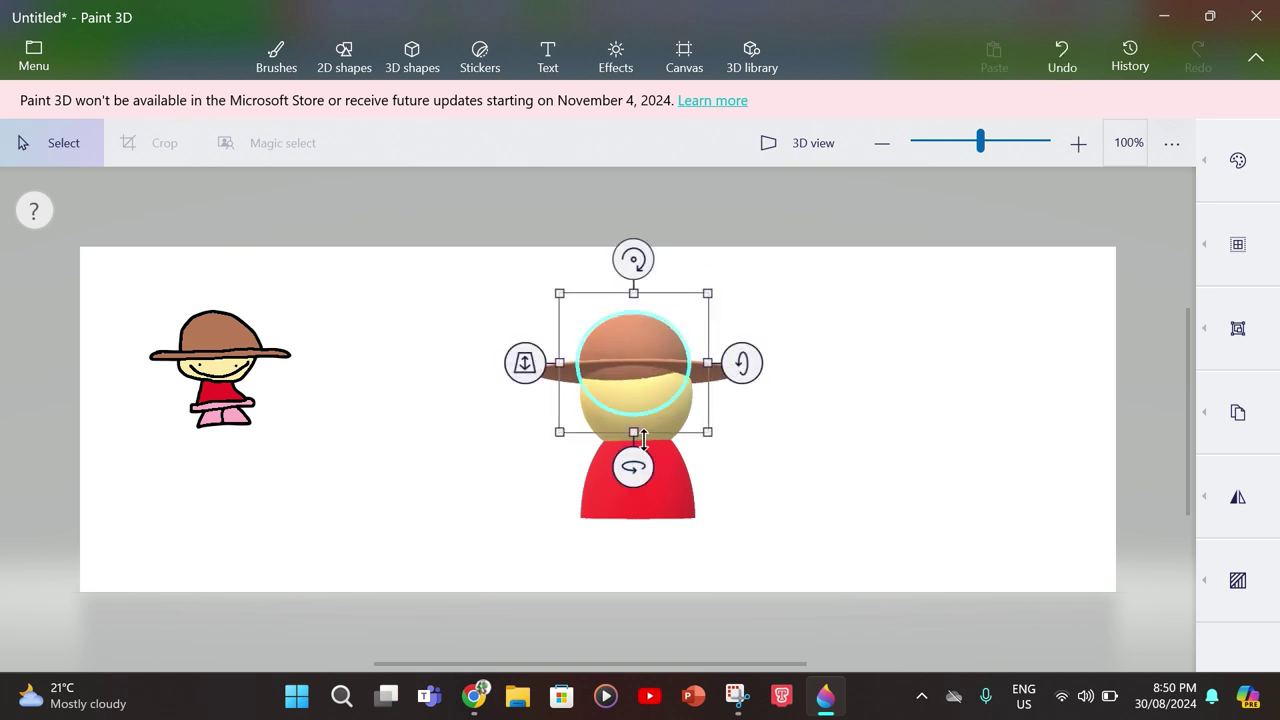
# - In 3D view, align the hat crown with the head and brim in depth
pyautogui.click(800, 143)
pyautogui.moveTo(640, 397); pyautogui.dragTo(670, 400)
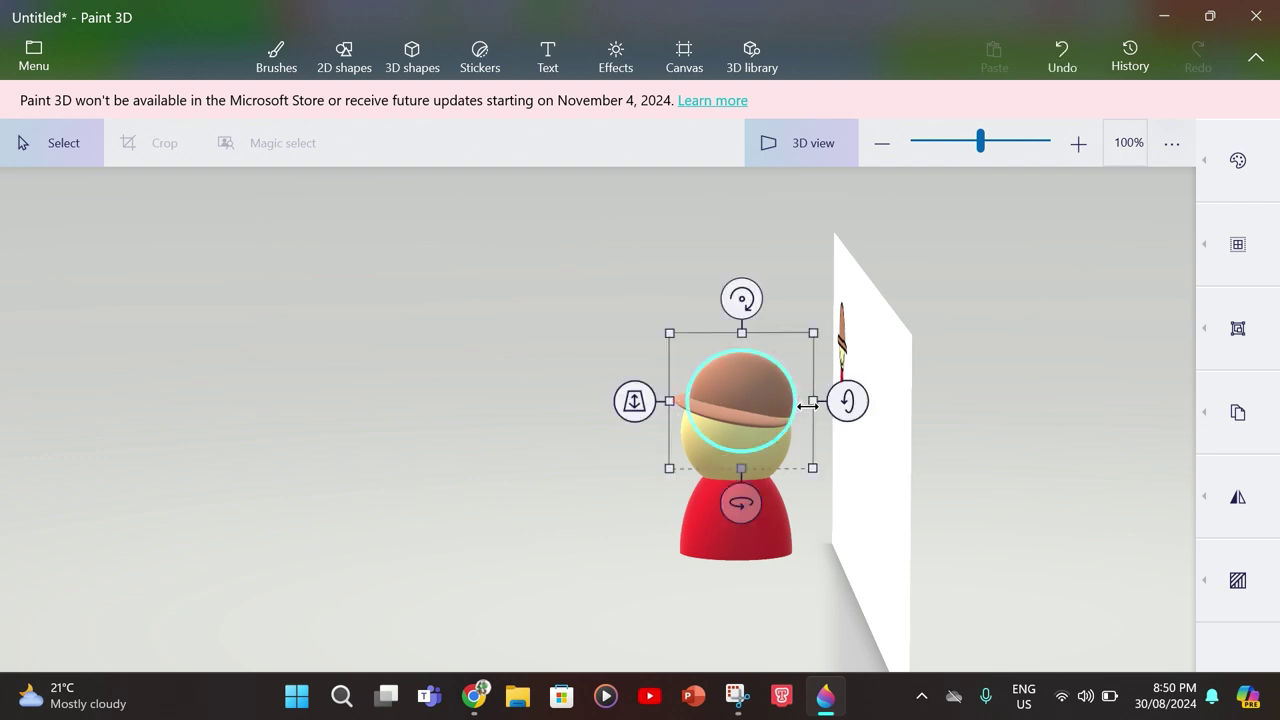
pyautogui.moveTo(806, 404)
pyautogui.mouseDown()
pyautogui.moveTo(790, 406)
pyautogui.moveTo(814, 414)
pyautogui.moveTo(810, 400)
pyautogui.mouseUp()
pyautogui.click(813, 143)
pyautogui.click(905, 310)
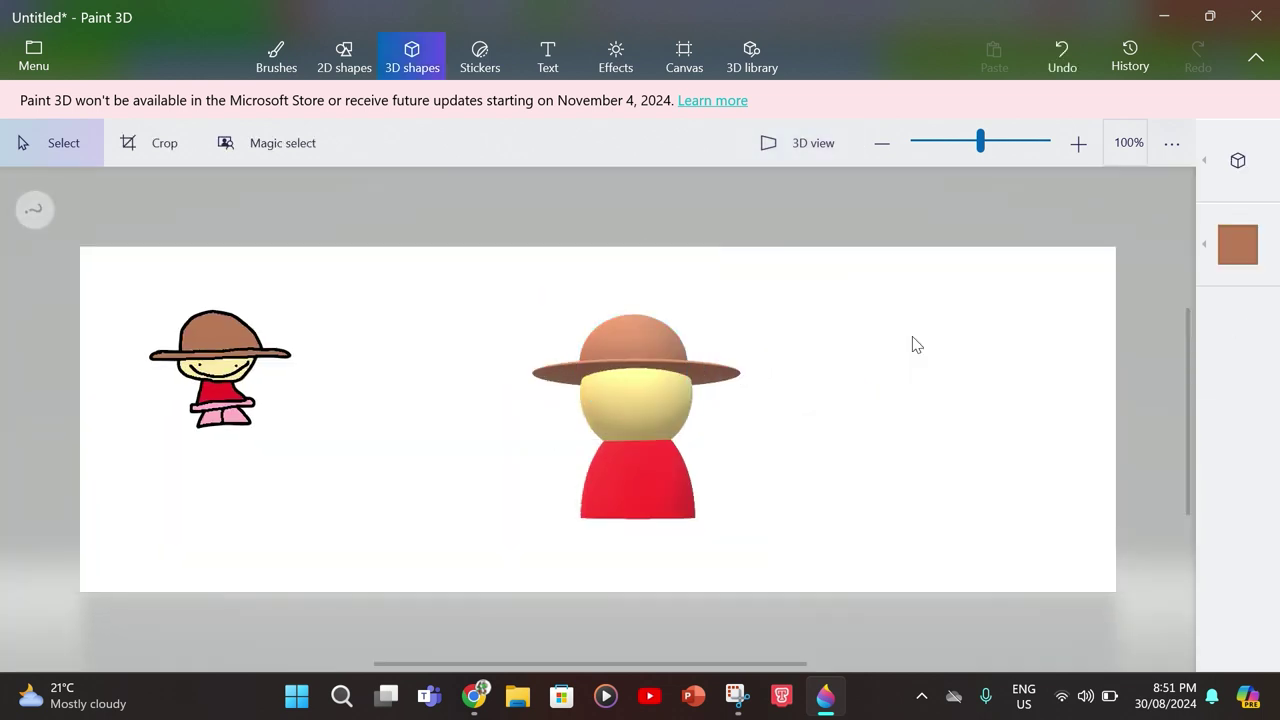
# - Draw a thin pink cylinder along the base of the red body as a band slightly wider than the body
pyautogui.click(1240, 163)
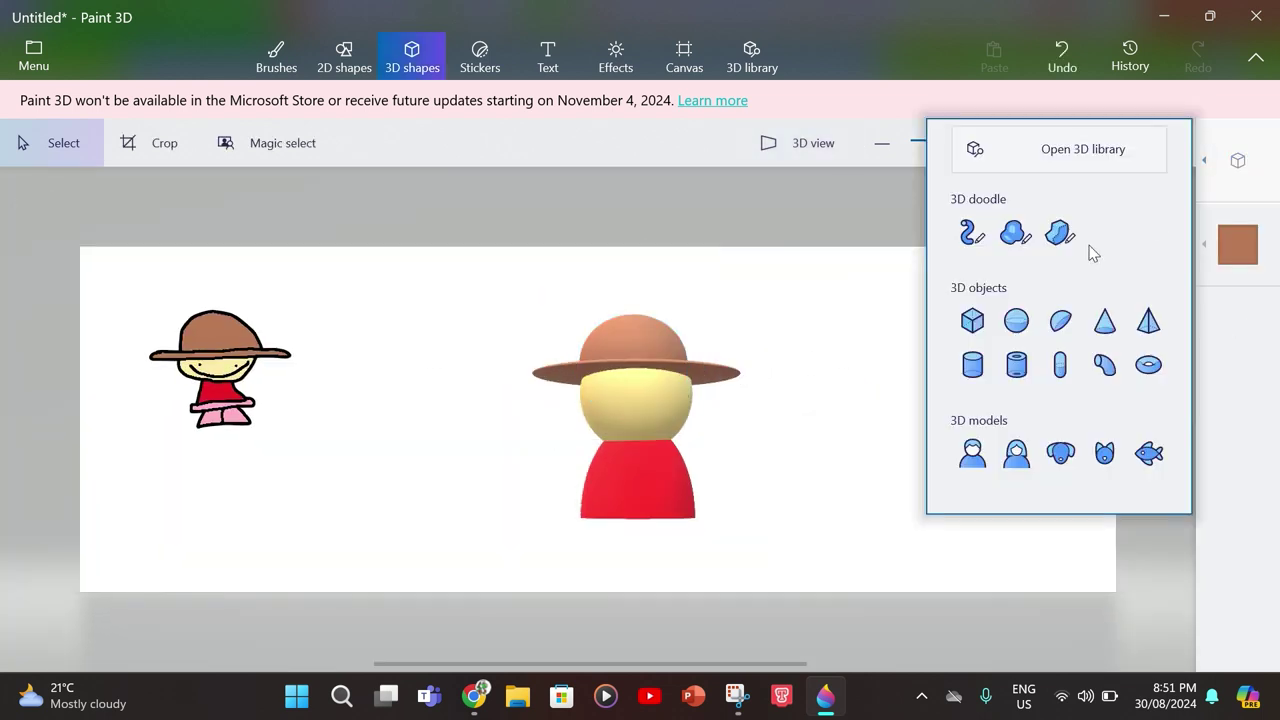
pyautogui.click(976, 365)
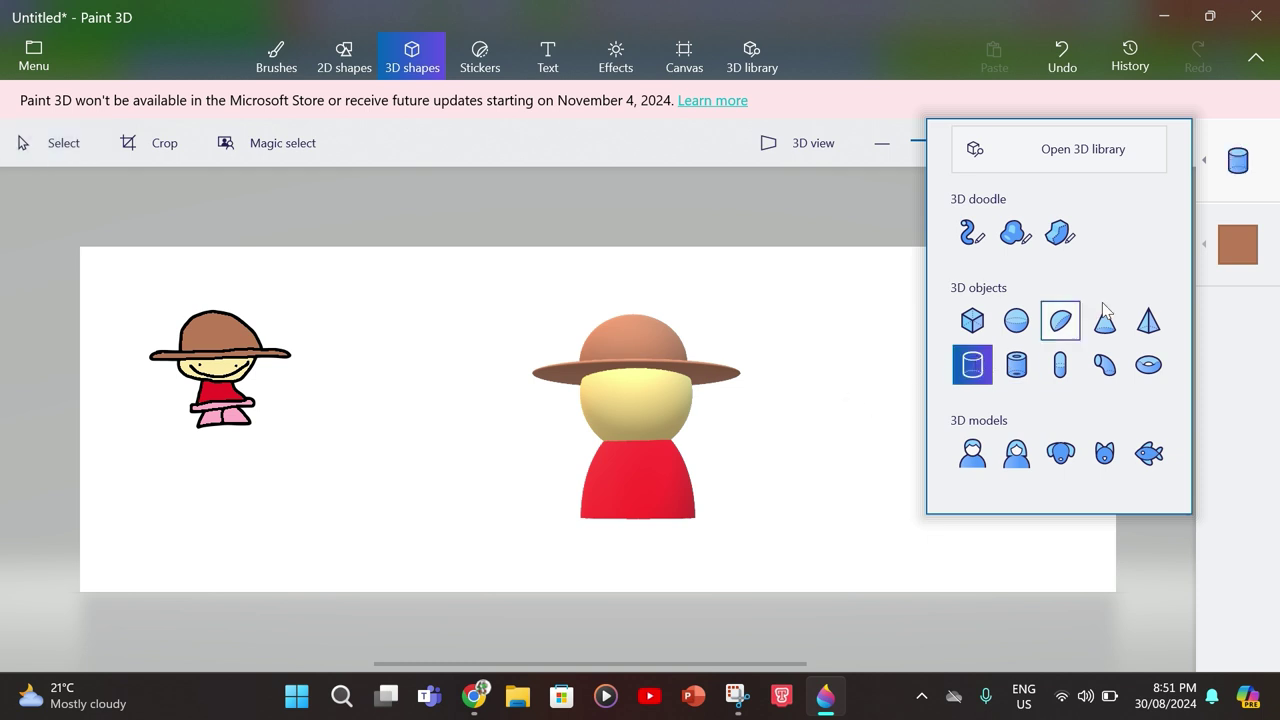
pyautogui.click(1238, 252)
pyautogui.click(1112, 403)
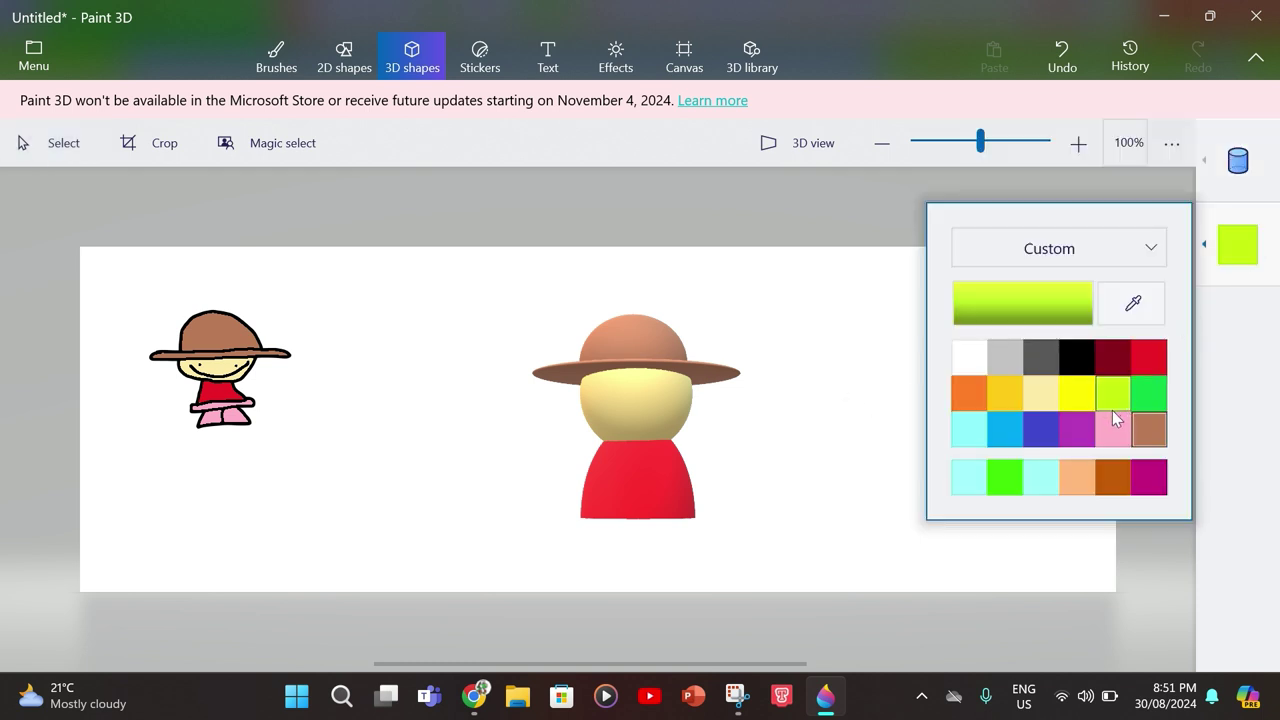
pyautogui.click(1111, 428)
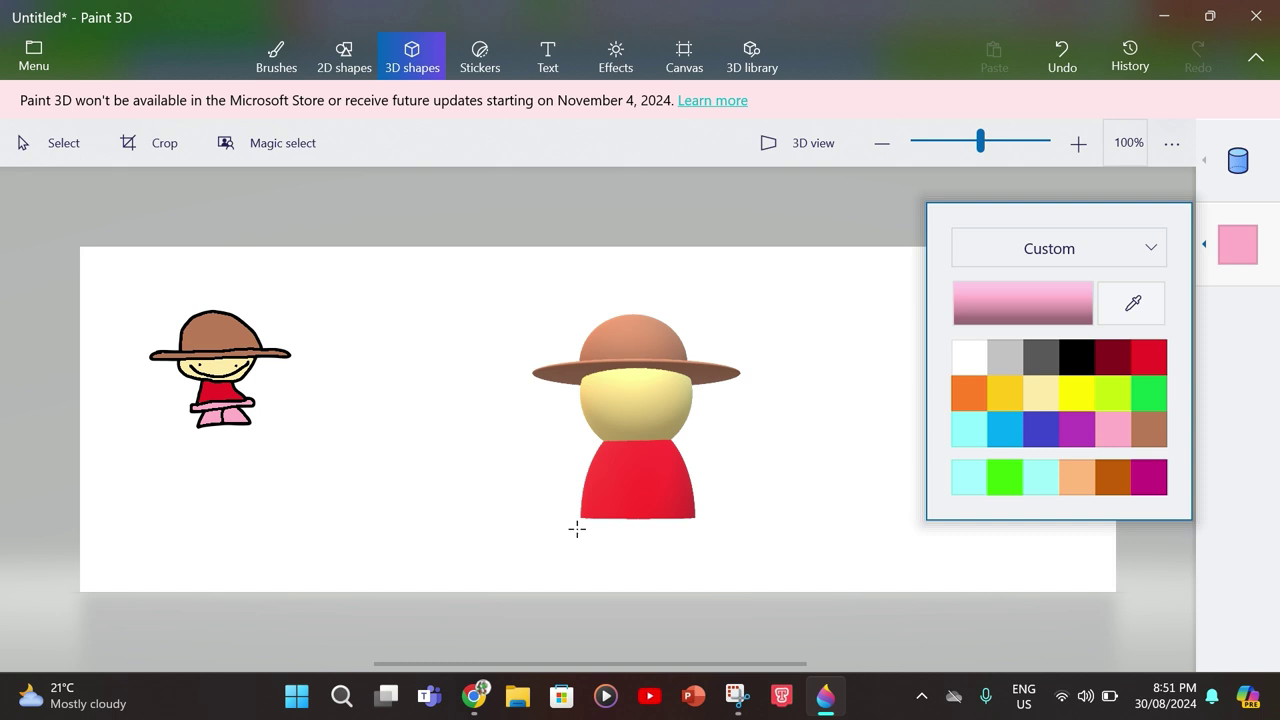
pyautogui.moveTo(577, 529); pyautogui.dragTo(683, 521)
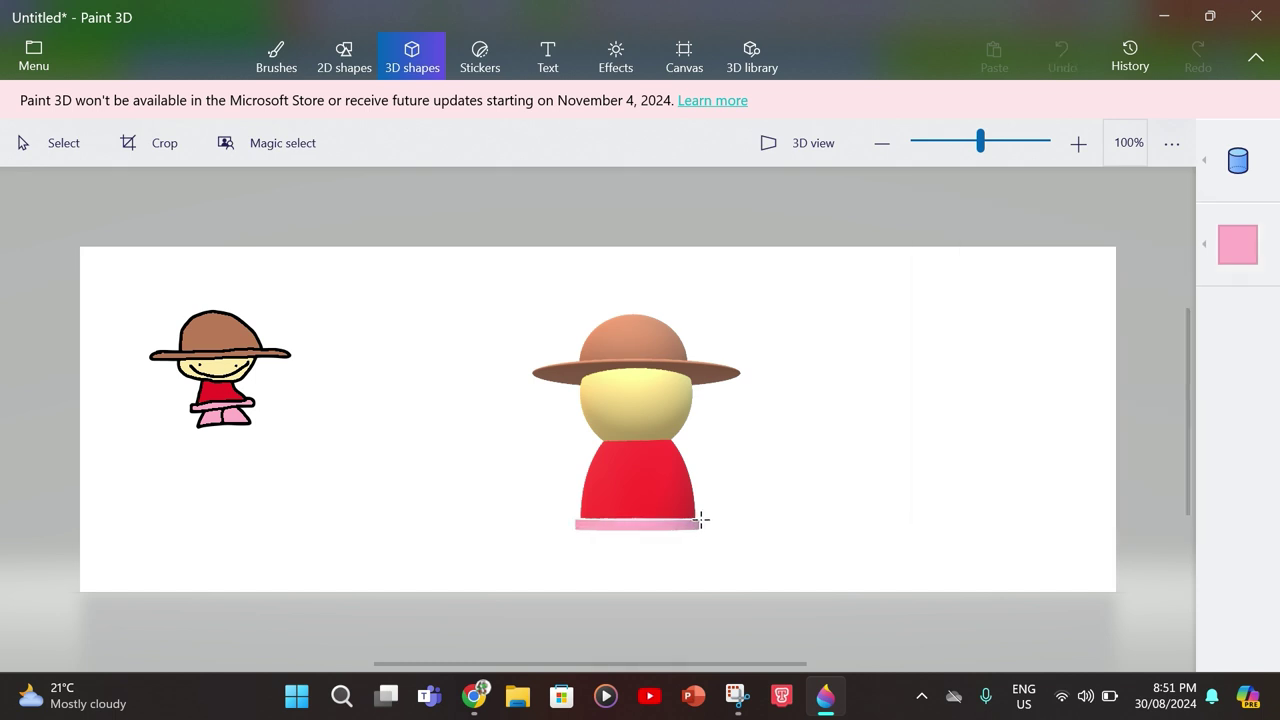
pyautogui.moveTo(701, 518); pyautogui.dragTo(674, 522)
pyautogui.click(672, 520)
pyautogui.click(496, 568)
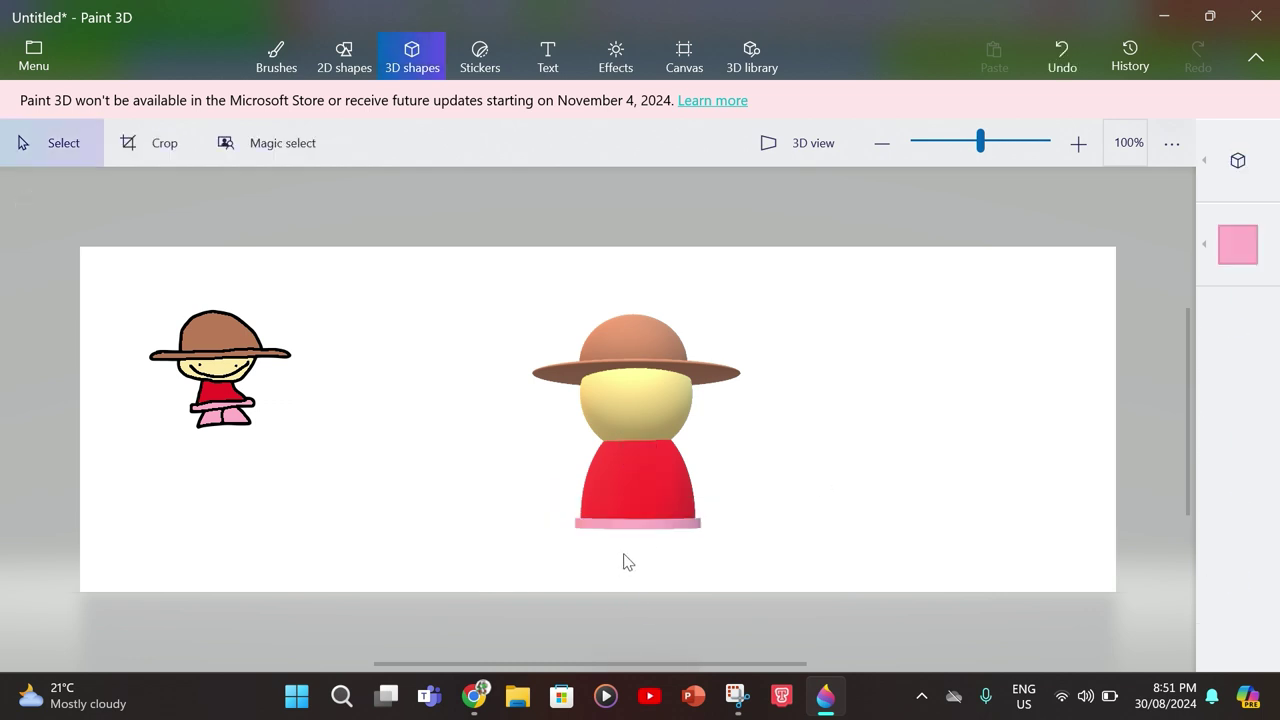
# - Draw a tall pink cylinder, about half the width of the body, in the empty area beside the figure
pyautogui.click(1240, 165)
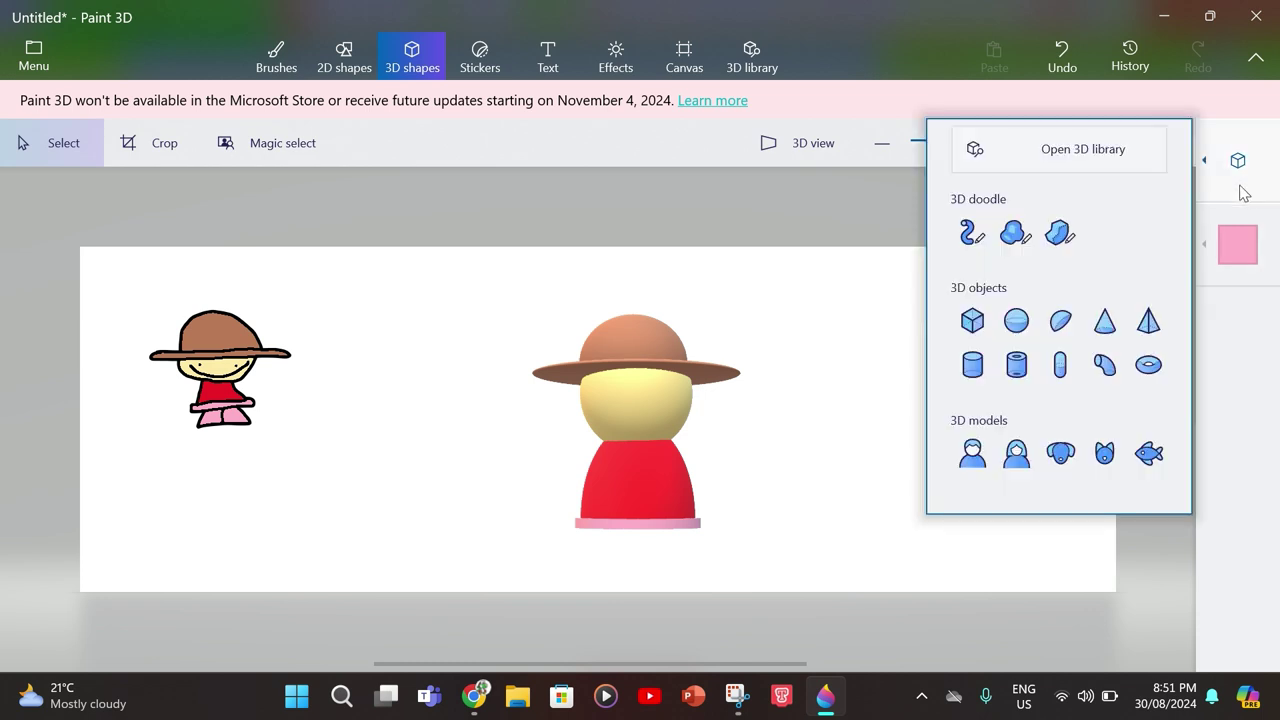
pyautogui.click(978, 368)
pyautogui.moveTo(804, 397); pyautogui.dragTo(869, 498)
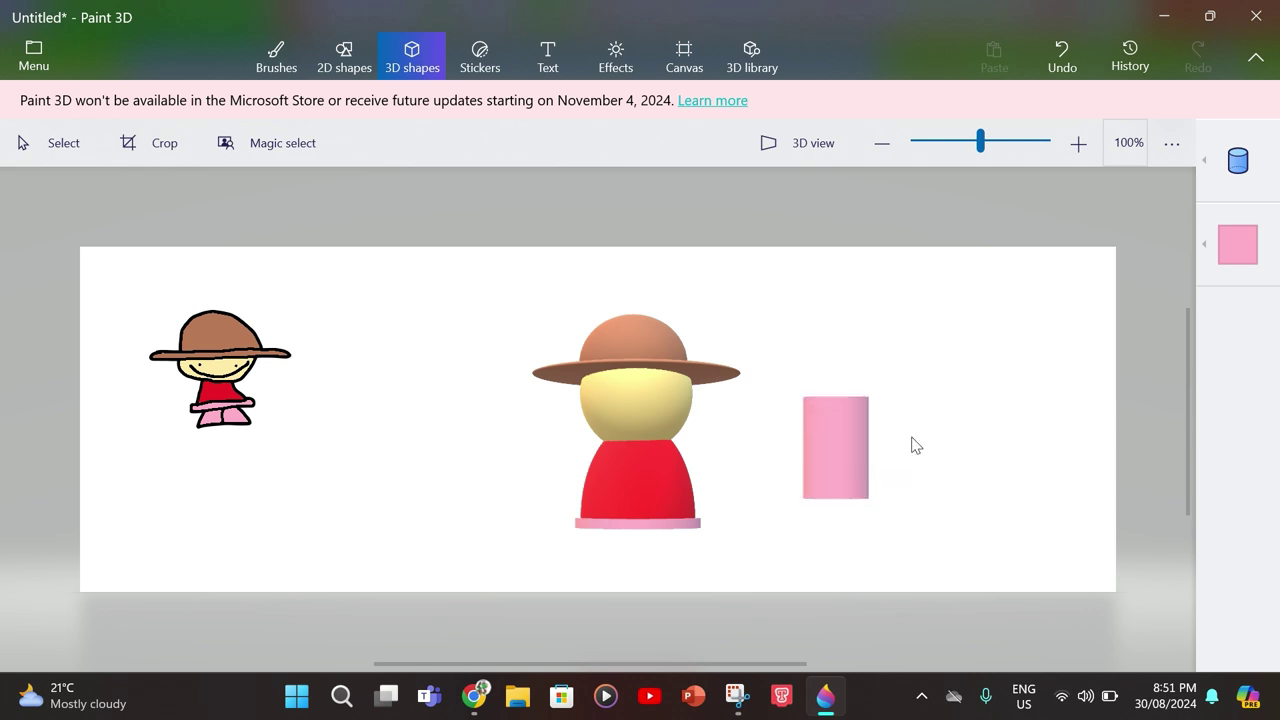
# - Tilt the pink cylinder slightly, shrink it a little and place it under one side of the pink band as a leg
pyautogui.moveTo(910, 444); pyautogui.dragTo(921, 442)
pyautogui.moveTo(828, 545); pyautogui.dragTo(812, 565)
pyautogui.click(907, 522)
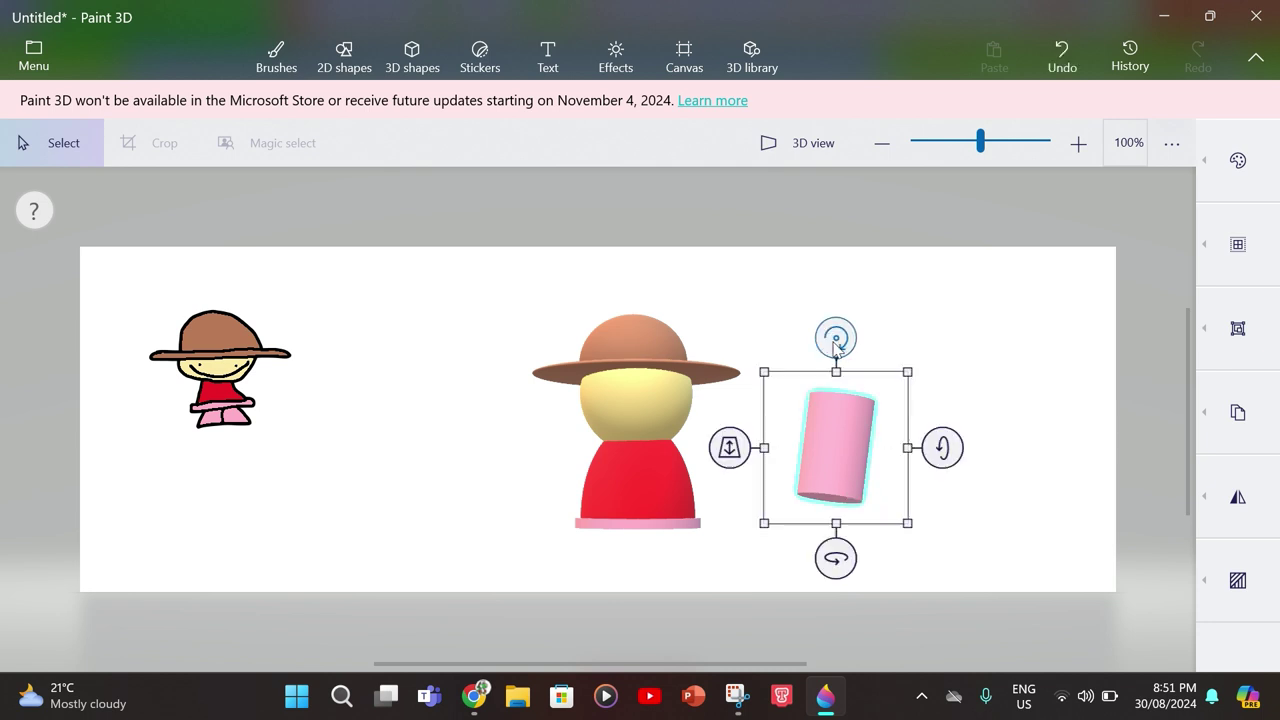
pyautogui.moveTo(907, 522); pyautogui.dragTo(905, 519)
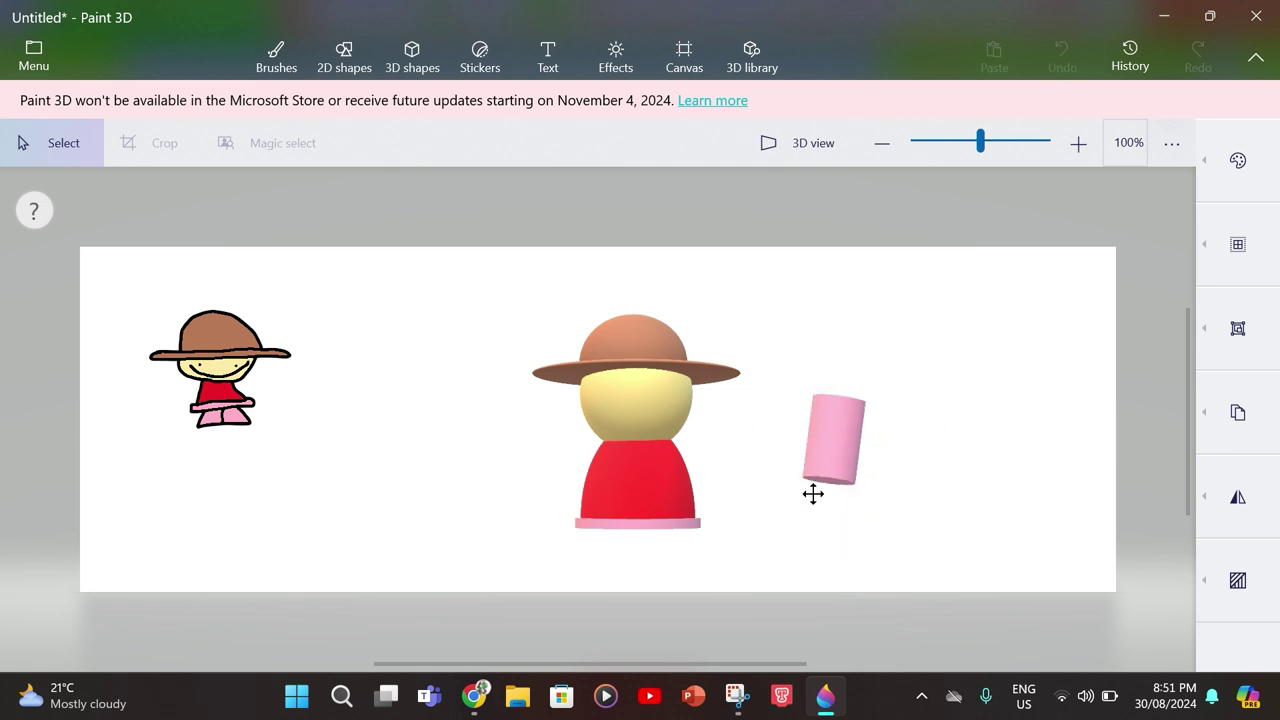
pyautogui.moveTo(791, 514); pyautogui.dragTo(634, 566)
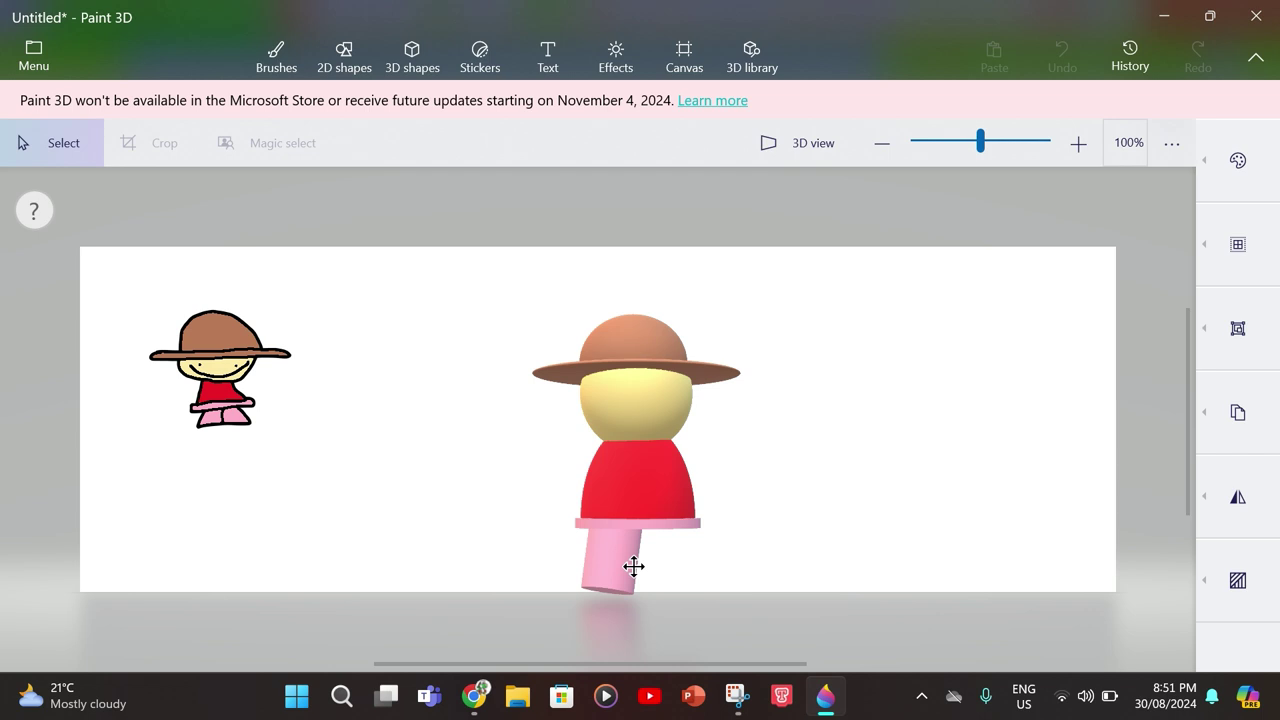
# - Select the whole 3D figure and move it up so the leg fits within the canvas
pyautogui.click(806, 285)
pyautogui.moveTo(502, 612); pyautogui.dragTo(756, 290)
pyautogui.moveTo(694, 381); pyautogui.dragTo(692, 348)
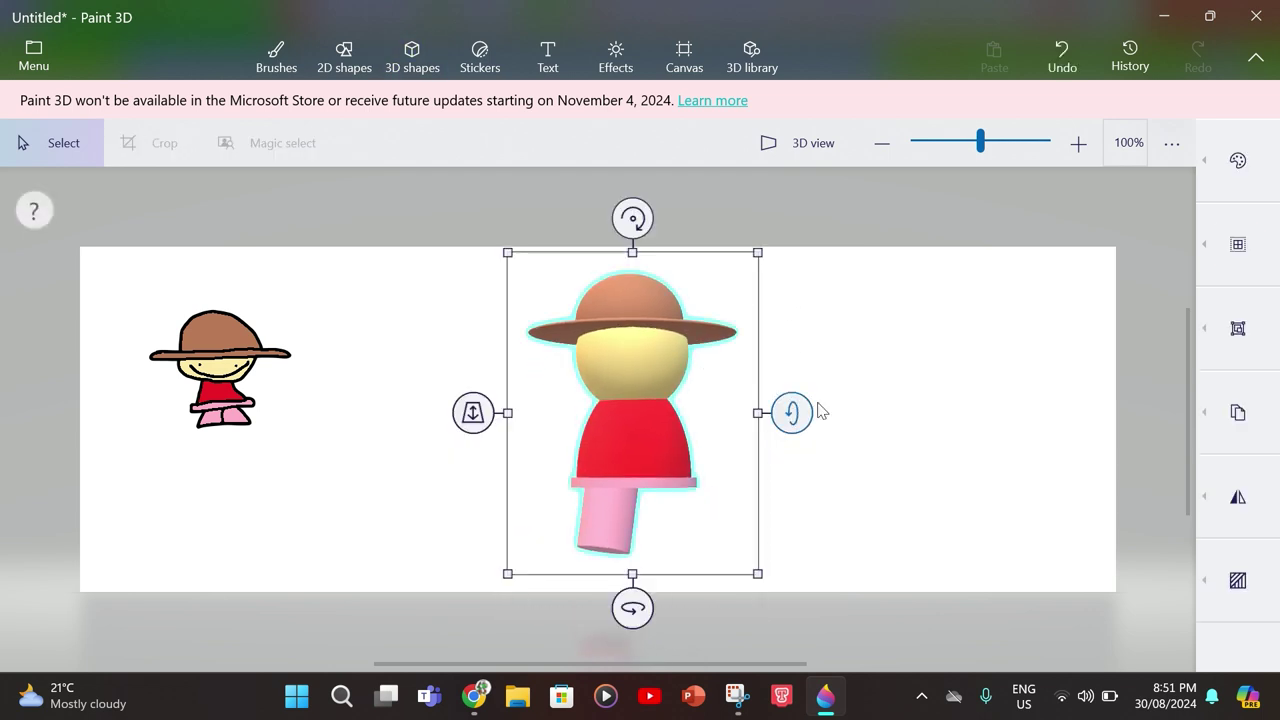
# - Duplicate the pink leg, tilt the copy the opposite way and fit it under the other side of the band
pyautogui.click(697, 514)
pyautogui.click(621, 530)
pyautogui.click(671, 571)
pyautogui.click(628, 551)
pyautogui.moveTo(628, 551); pyautogui.dragTo(684, 543)
pyautogui.moveTo(669, 415); pyautogui.dragTo(630, 424)
pyautogui.moveTo(663, 523); pyautogui.dragTo(658, 519)
pyautogui.moveTo(660, 397); pyautogui.dragTo(662, 395)
pyautogui.moveTo(655, 509); pyautogui.dragTo(655, 501)
pyautogui.click(138, 371)
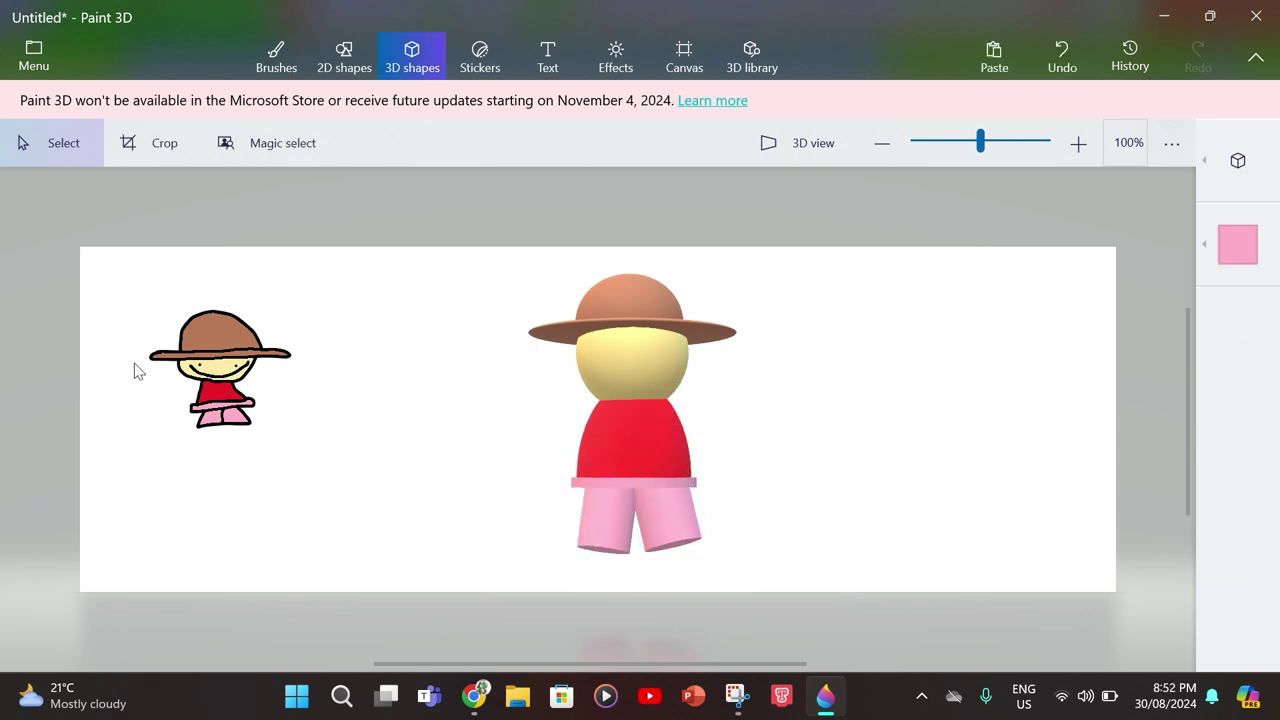
# - Draw a black smile with two small dot eyes beside the figure using the Marker
pyautogui.click(268, 78)
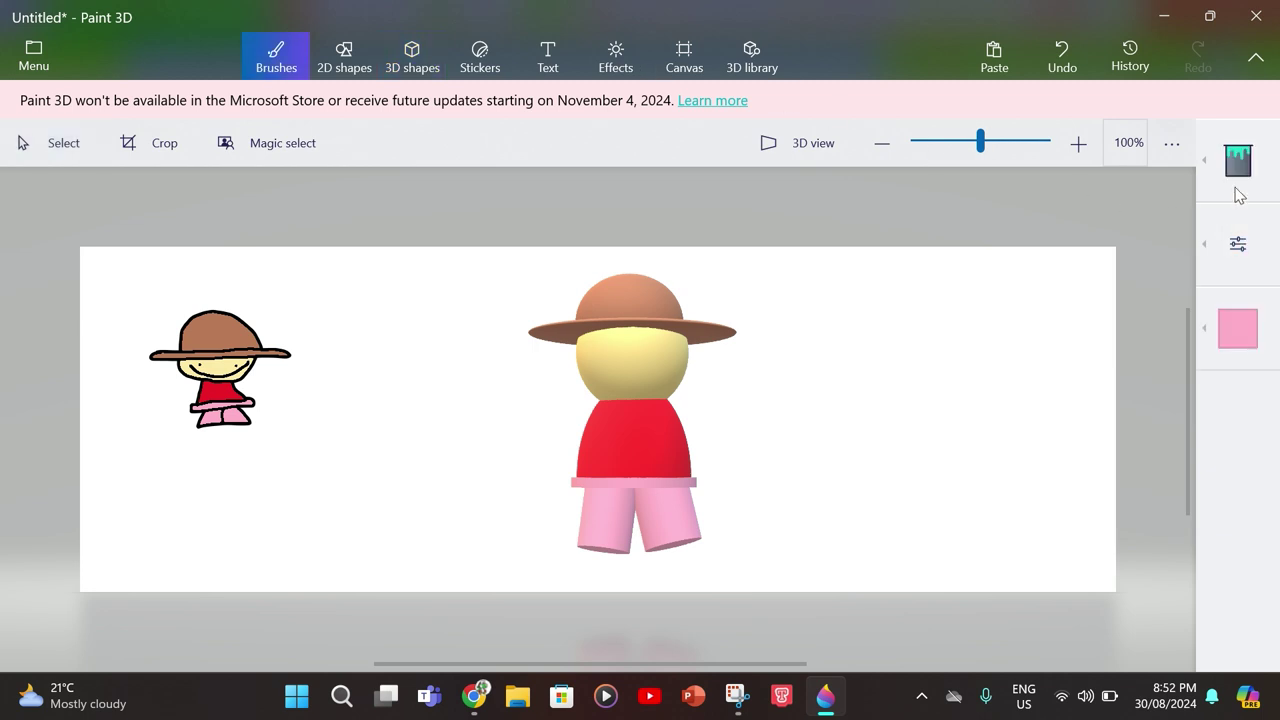
pyautogui.click(1237, 158)
pyautogui.click(968, 152)
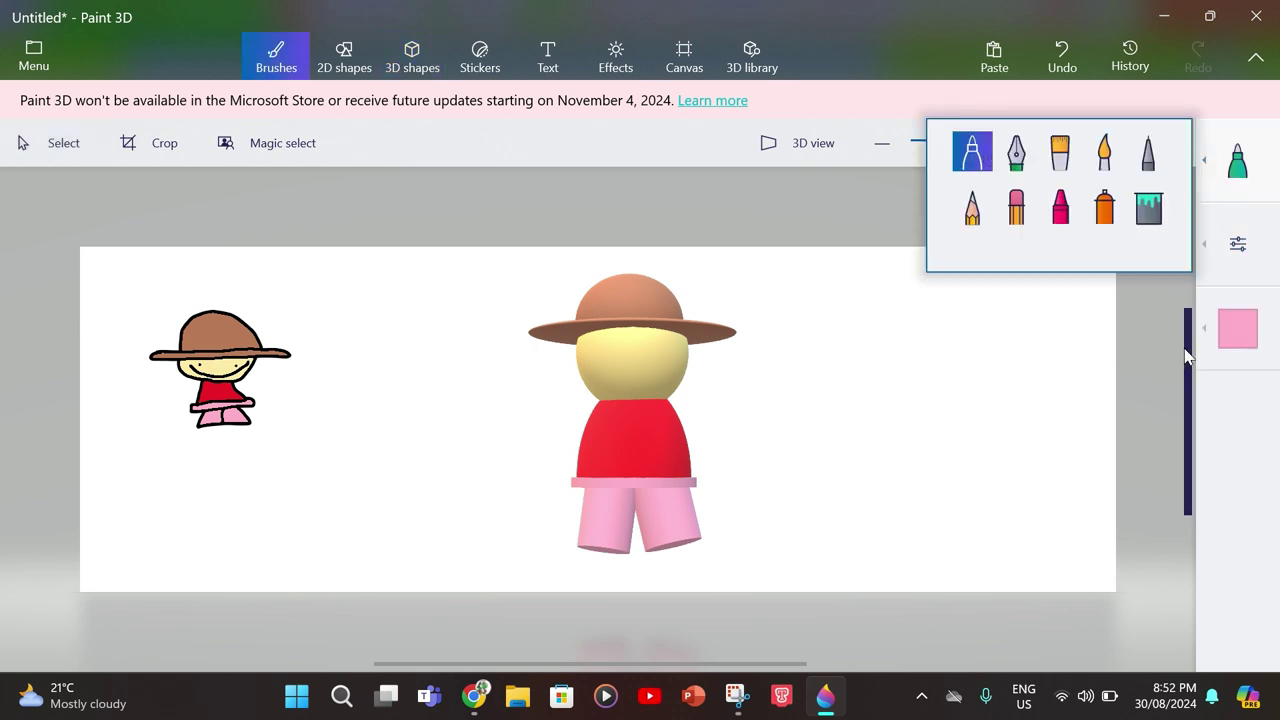
pyautogui.click(1222, 332)
pyautogui.click(1077, 441)
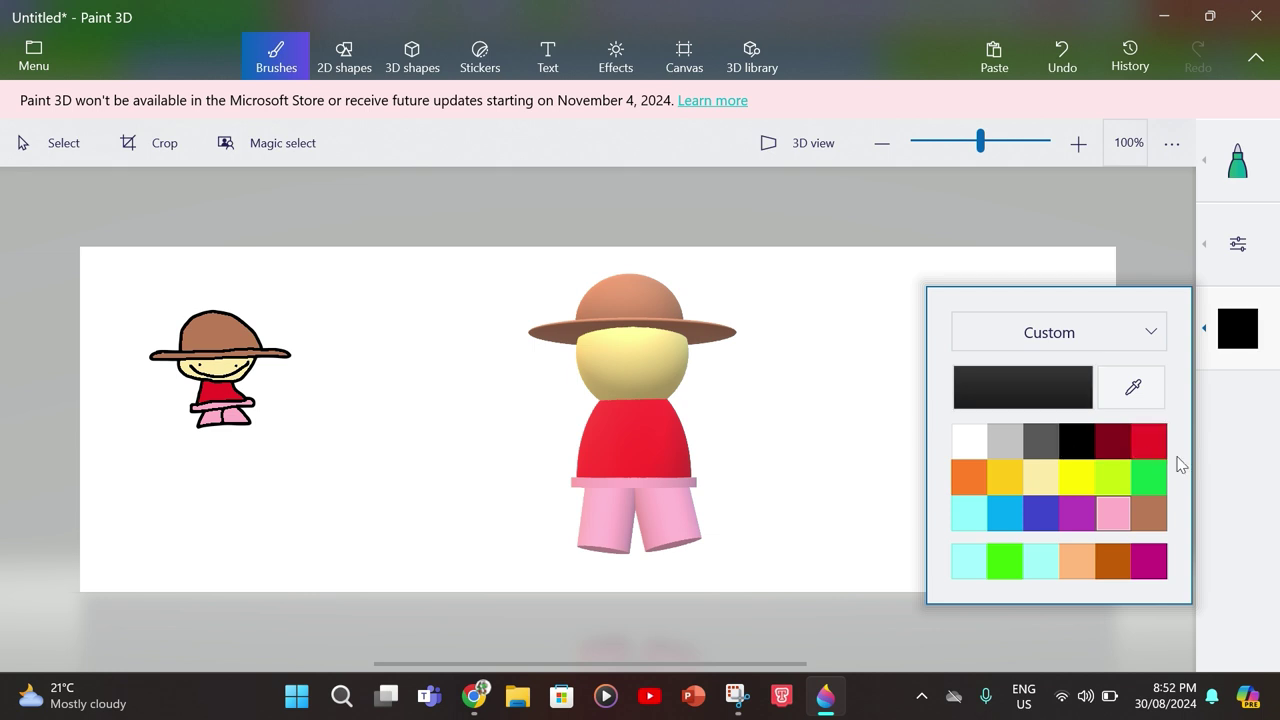
pyautogui.click(1235, 484)
pyautogui.keyDown('ctrl'); pyautogui.scroll(5, 939, 421); pyautogui.keyUp('ctrl')
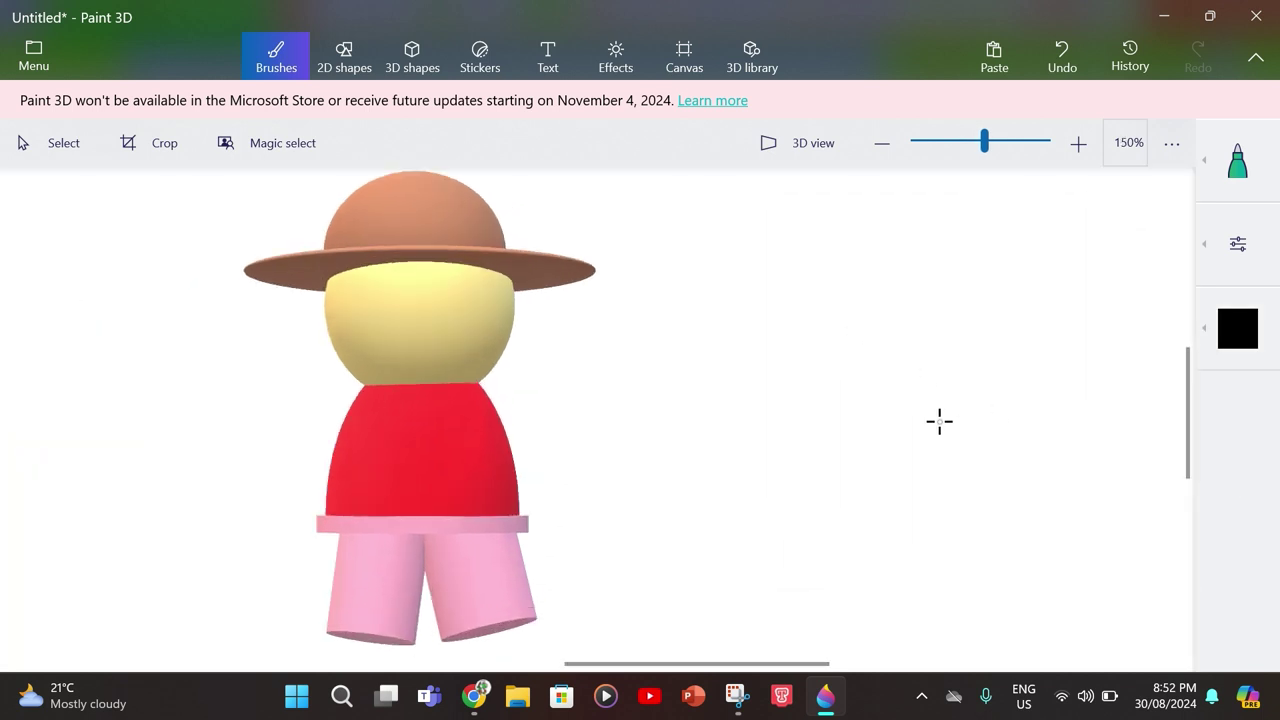
pyautogui.moveTo(900, 345)
pyautogui.mouseDown()
pyautogui.moveTo(871, 388)
pyautogui.moveTo(720, 438)
pyautogui.moveTo(553, 364)
pyautogui.moveTo(531, 336)
pyautogui.mouseUp()
pyautogui.click(851, 374)
pyautogui.keyDown('ctrl'); pyautogui.scroll(-3, 487, 598); pyautogui.keyUp('ctrl')
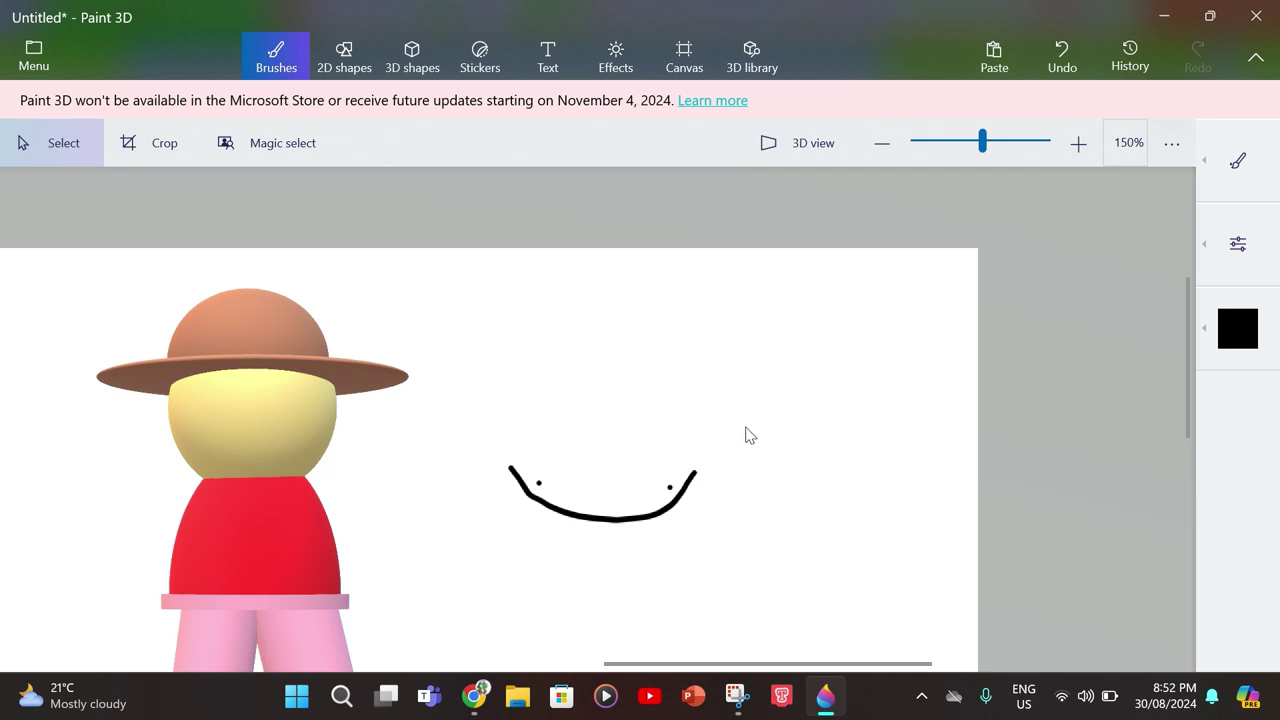
# - Try to turn the drawn smile and eyes into a 3D object on the white canvas
pyautogui.moveTo(746, 426)
pyautogui.mouseDown()
pyautogui.moveTo(486, 551)
pyautogui.moveTo(484, 540)
pyautogui.mouseUp()
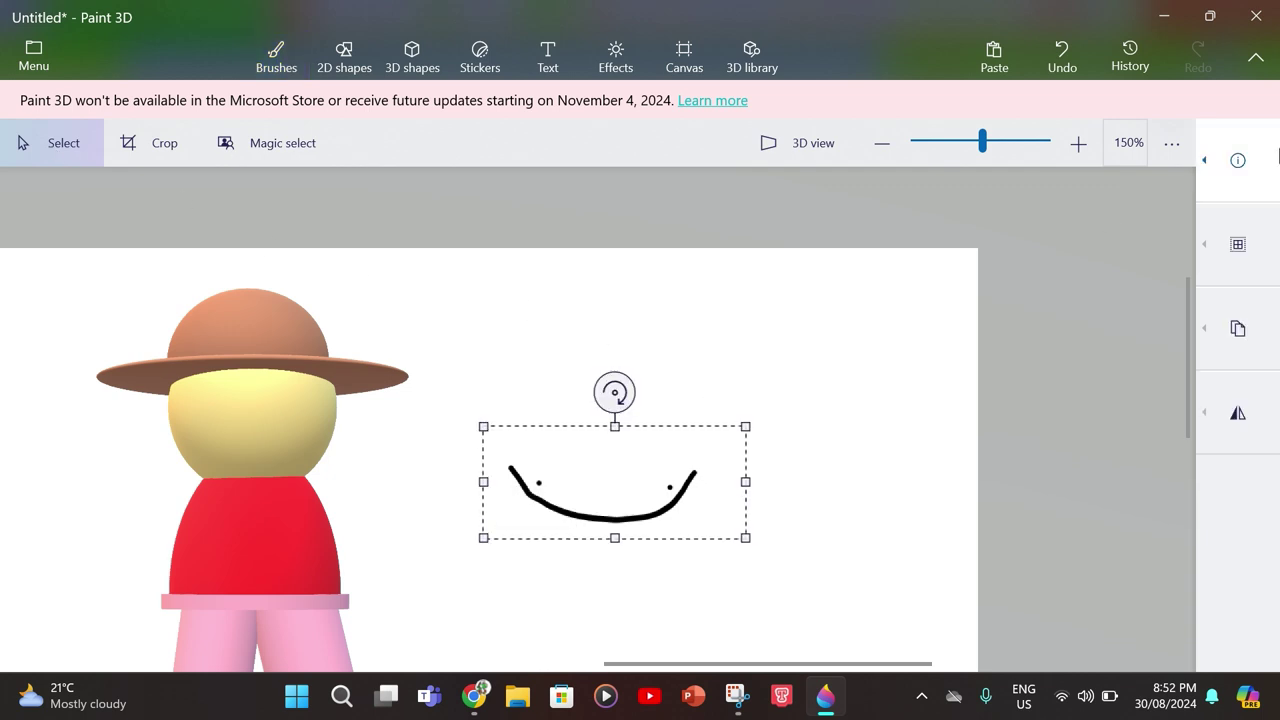
pyautogui.click(1217, 266)
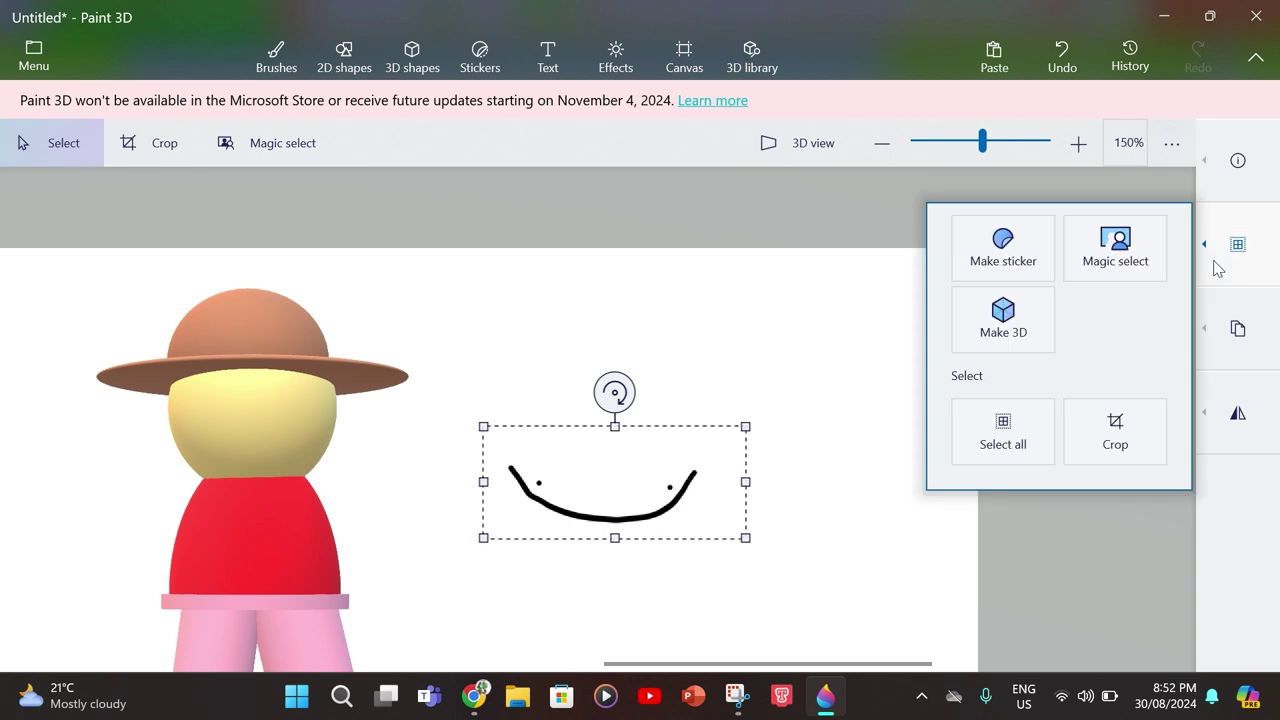
pyautogui.click(1020, 340)
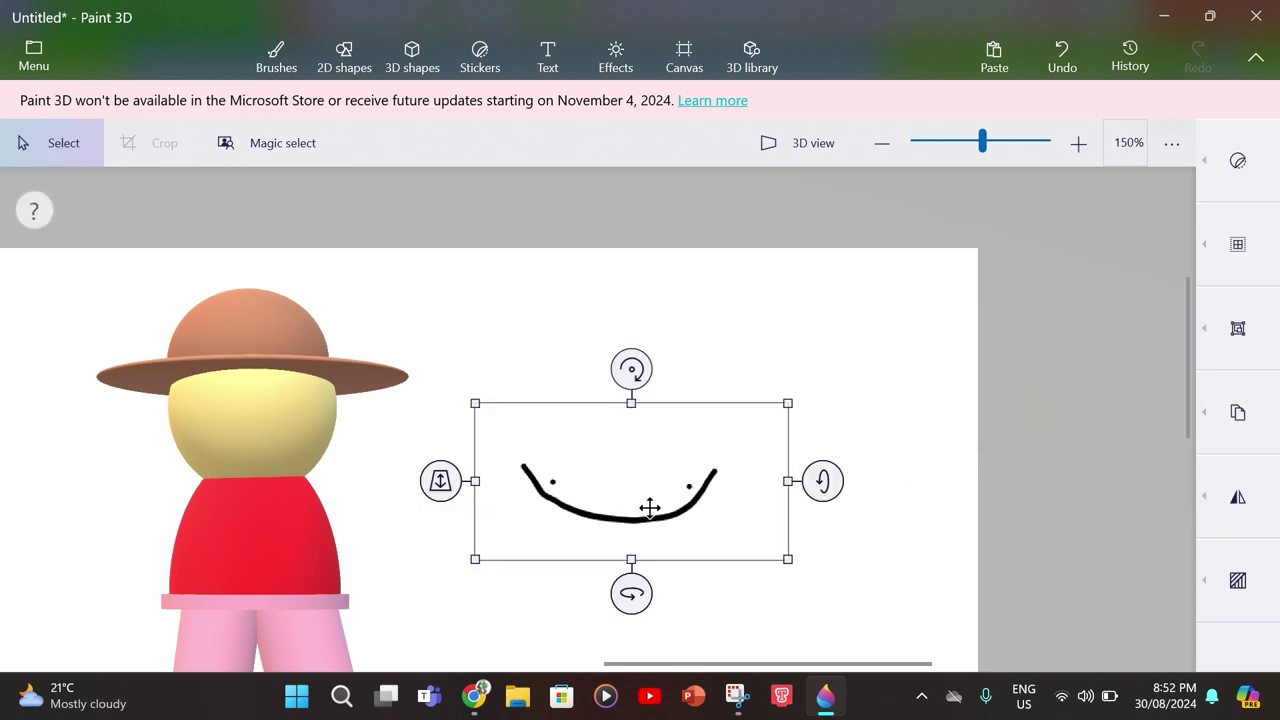
pyautogui.moveTo(649, 509); pyautogui.dragTo(771, 494)
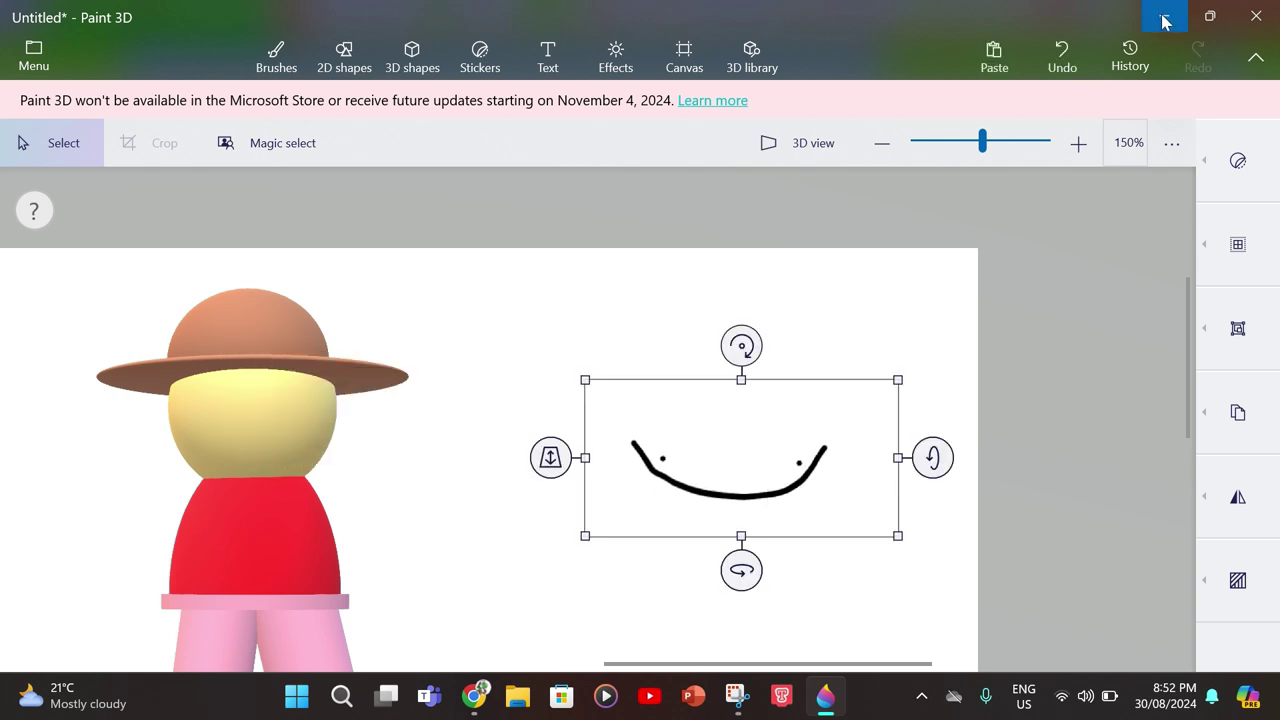
pyautogui.click(1084, 48)
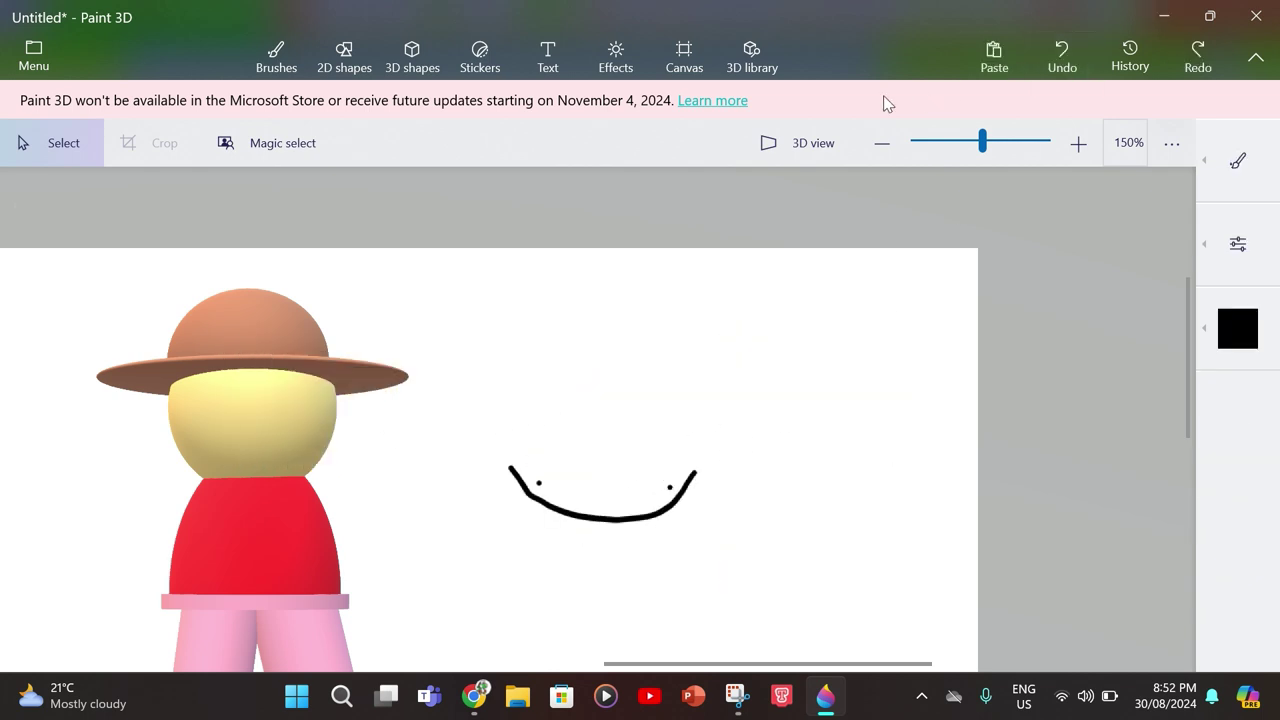
# - Make the canvas transparent
pyautogui.click(680, 62)
pyautogui.click(1238, 160)
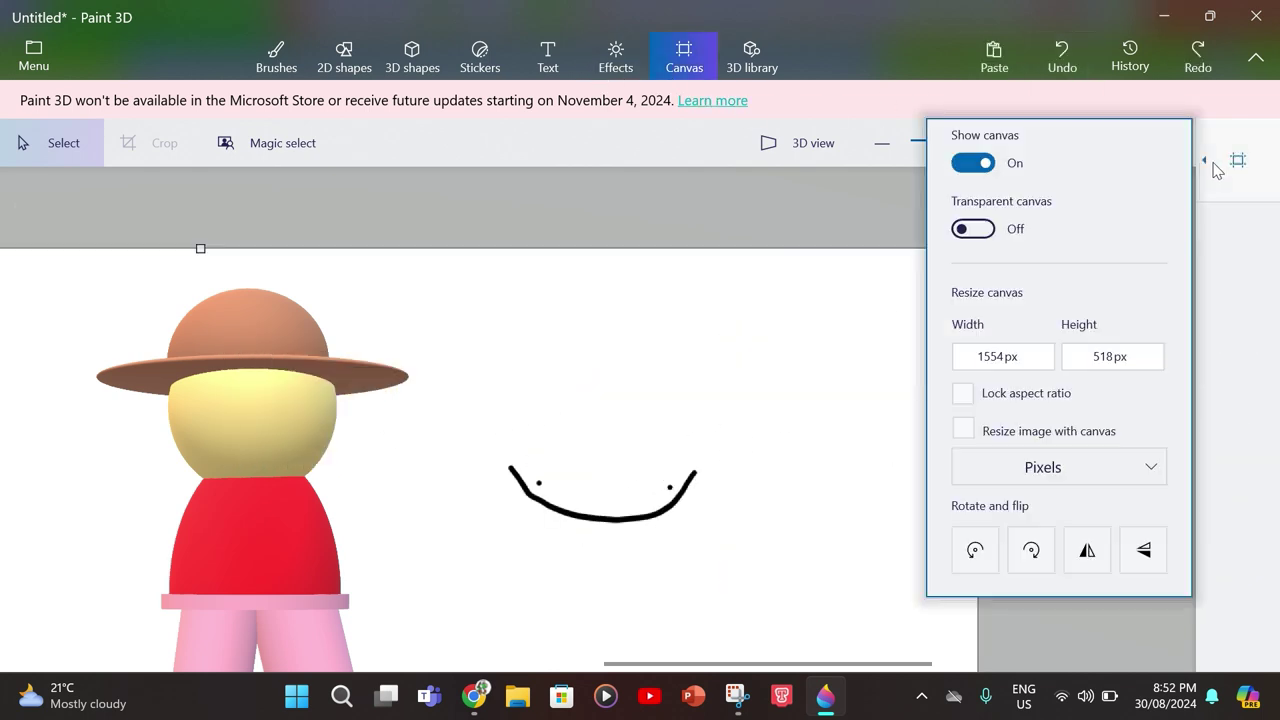
pyautogui.click(971, 229)
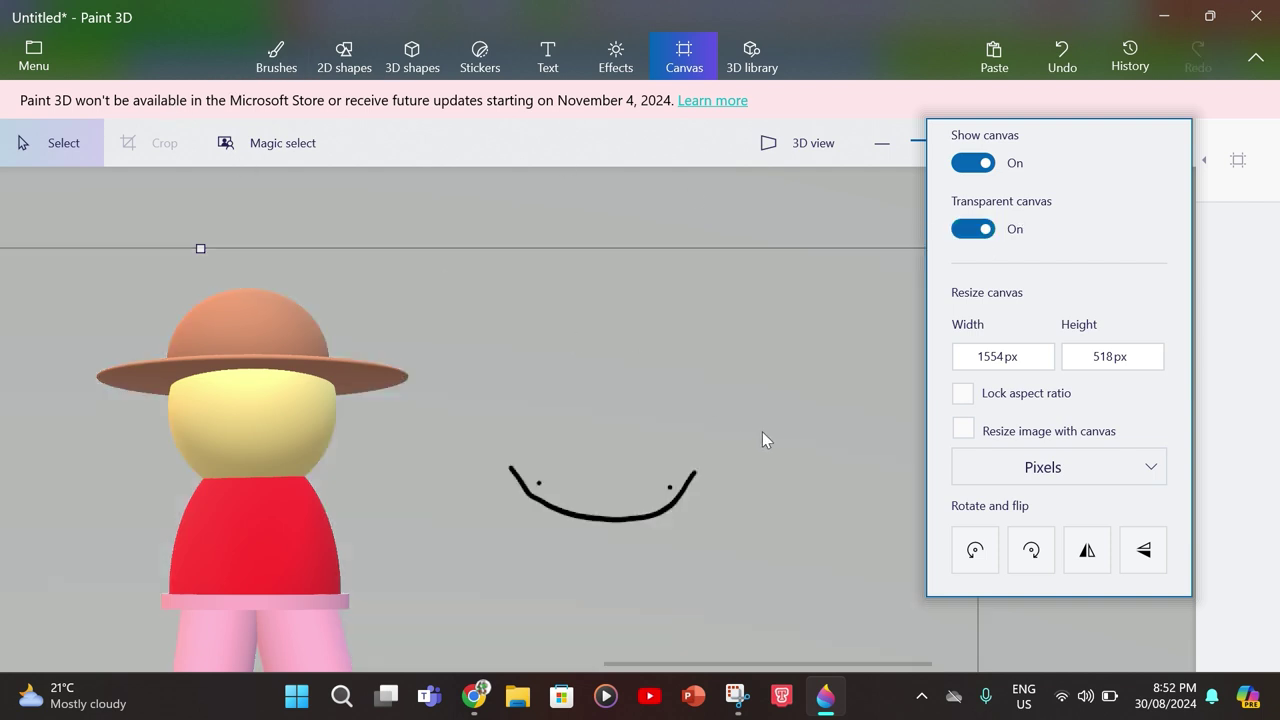
pyautogui.click(526, 543)
# - Convert the drawn smile and eyes into a 3D object and place it over the figure's yellow head
pyautogui.moveTo(720, 449); pyautogui.dragTo(491, 539)
pyautogui.click(1240, 246)
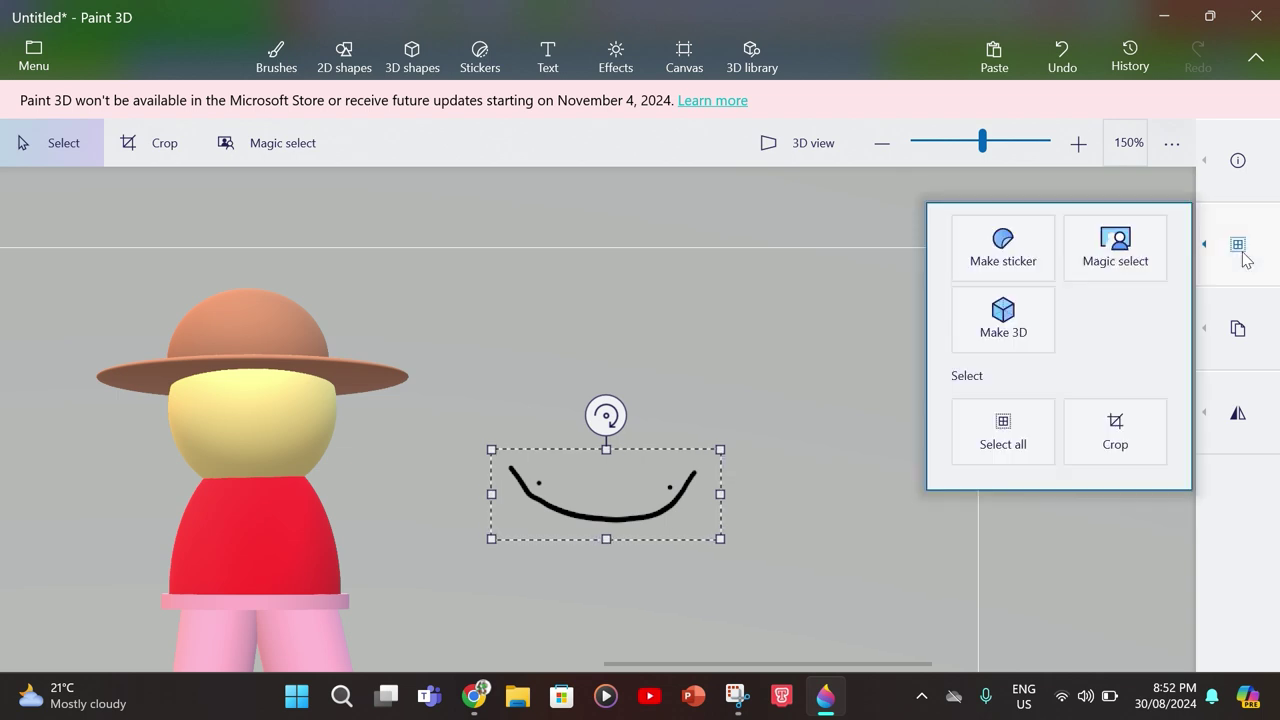
pyautogui.click(997, 325)
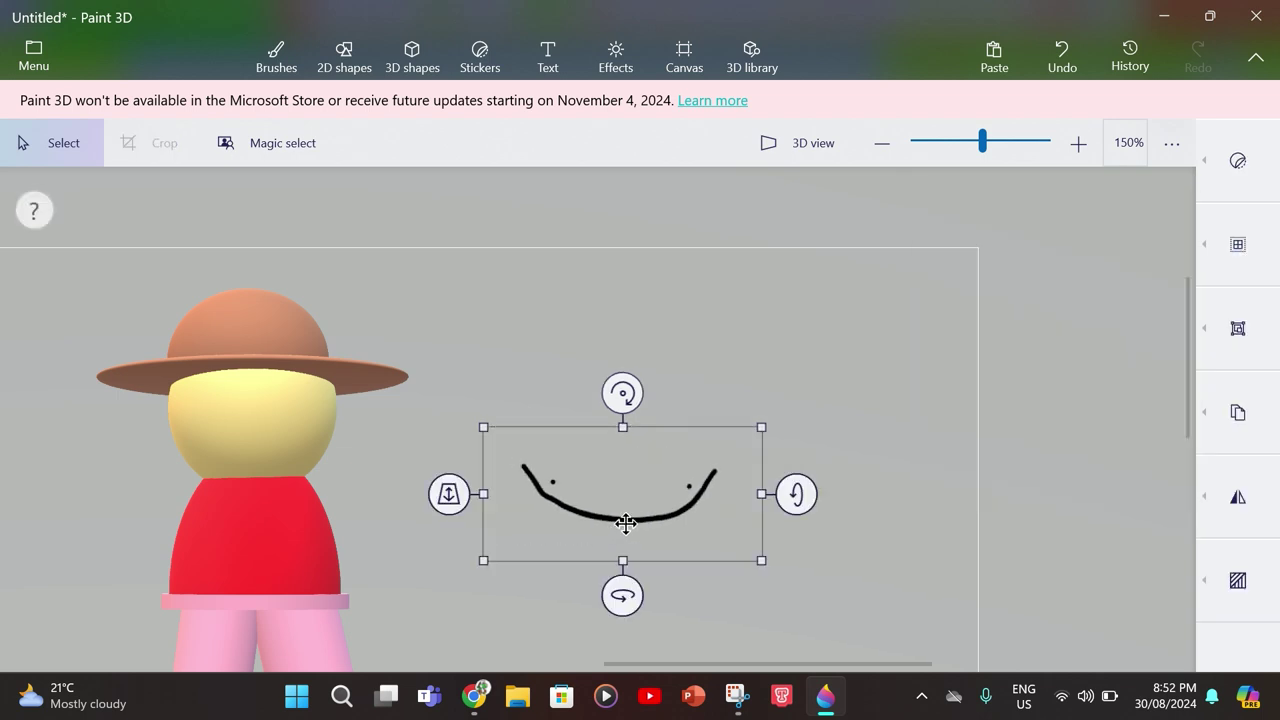
pyautogui.moveTo(626, 517); pyautogui.dragTo(254, 464)
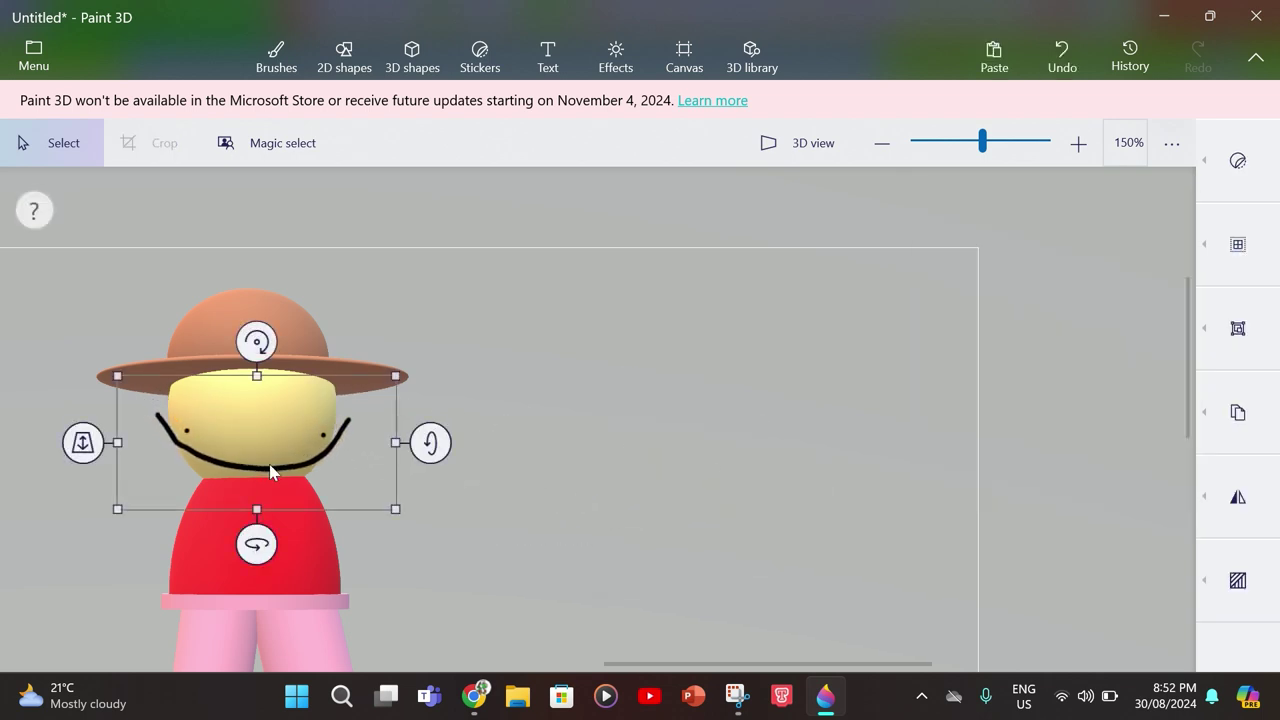
pyautogui.press('c')
# - Erase the 2D doodle from the canvas with the Eraser
pyautogui.scroll(-3, 599, 518)
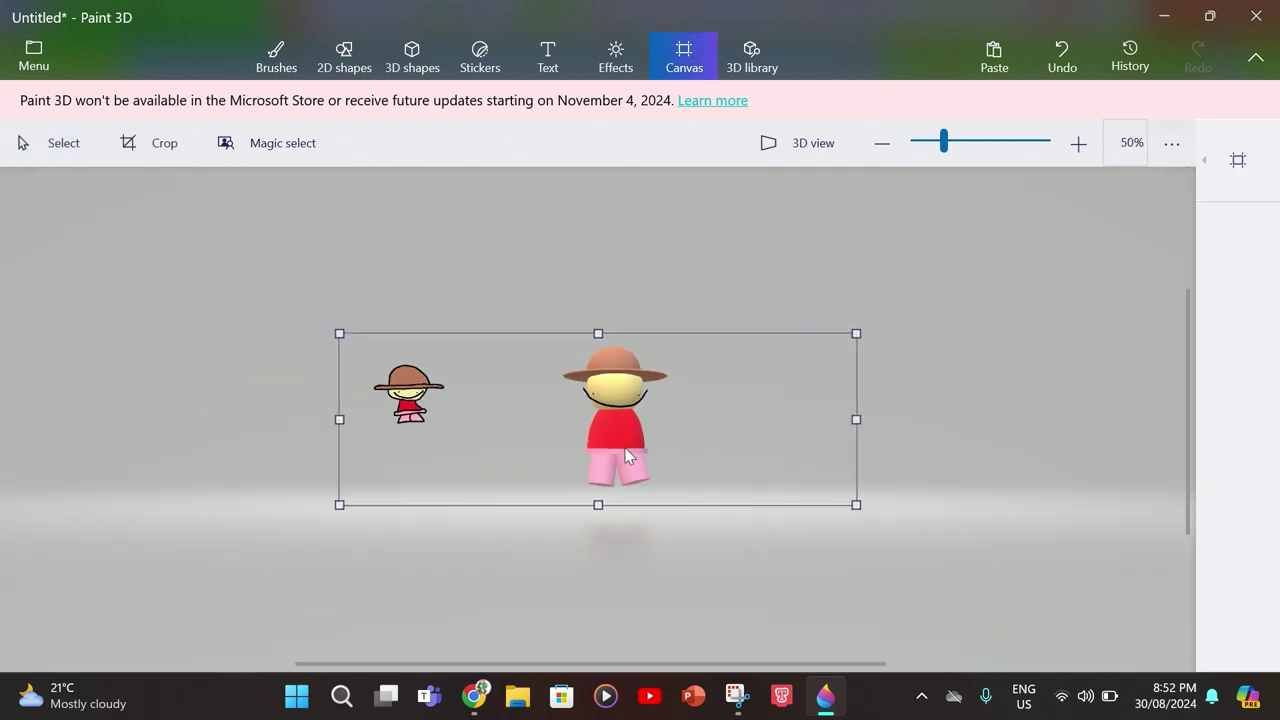
pyautogui.scroll(4, 625, 455)
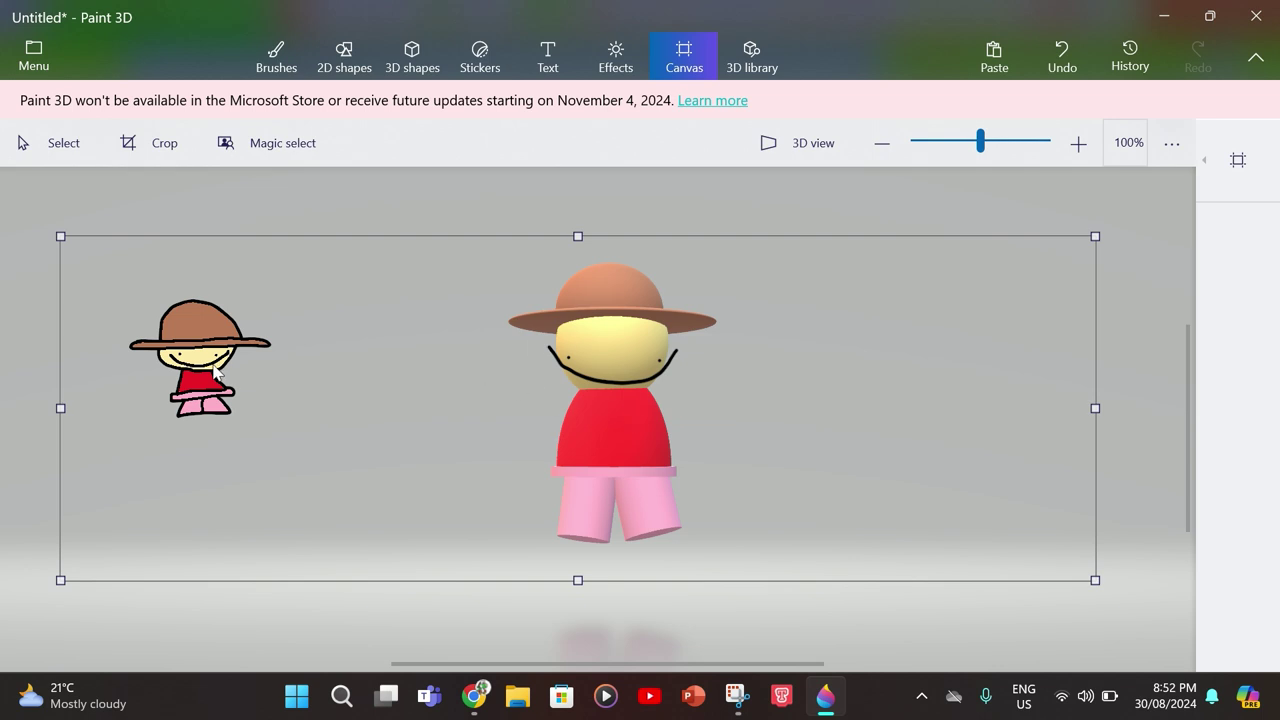
pyautogui.click(308, 66)
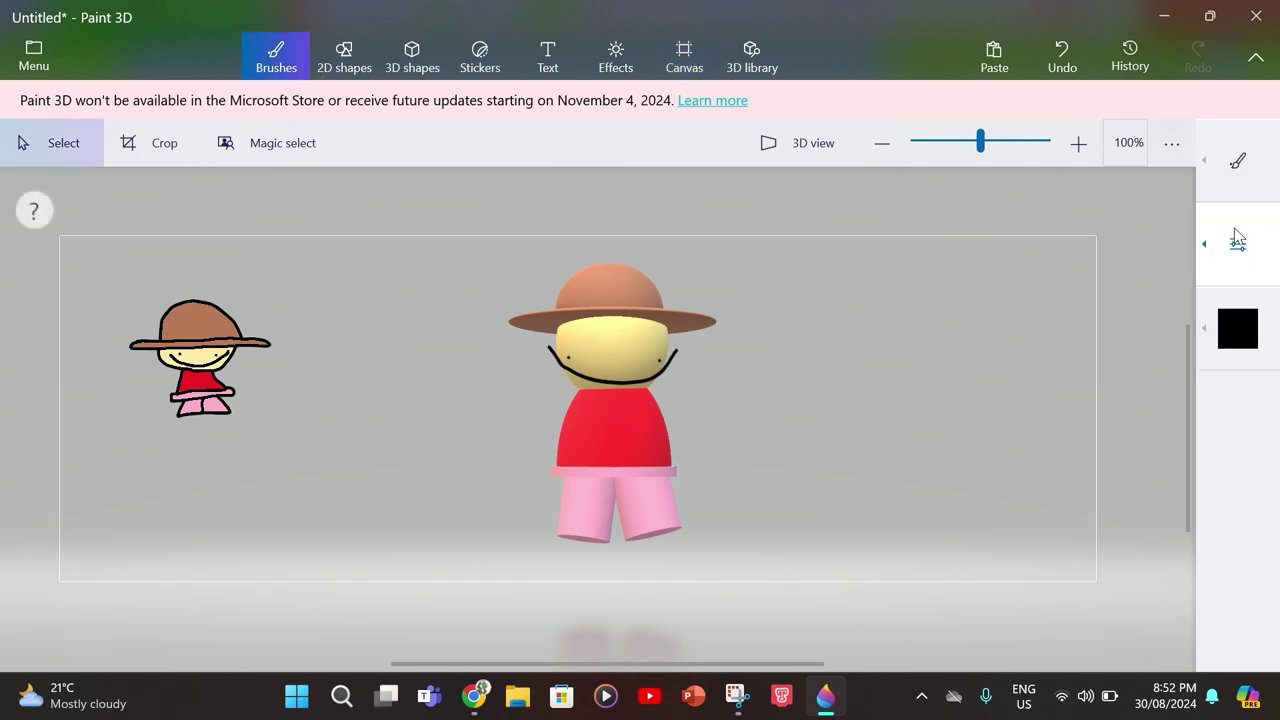
pyautogui.click(1238, 160)
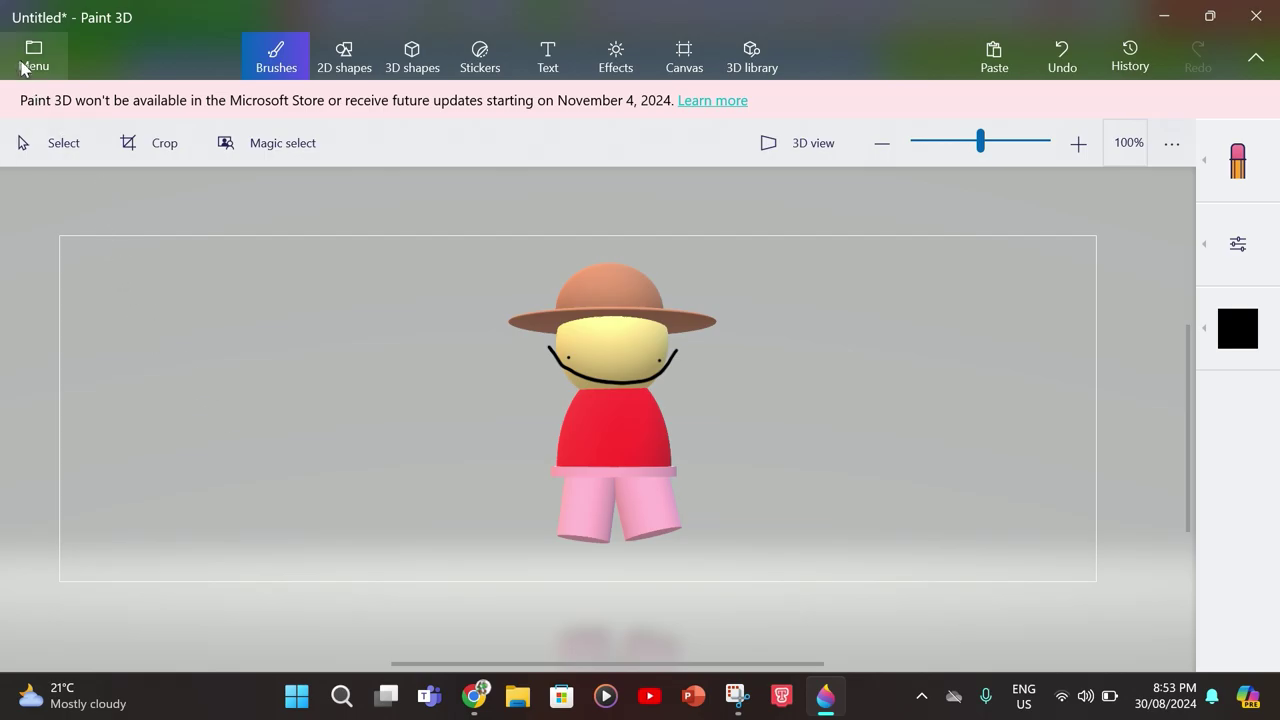
pyautogui.click(28, 58)
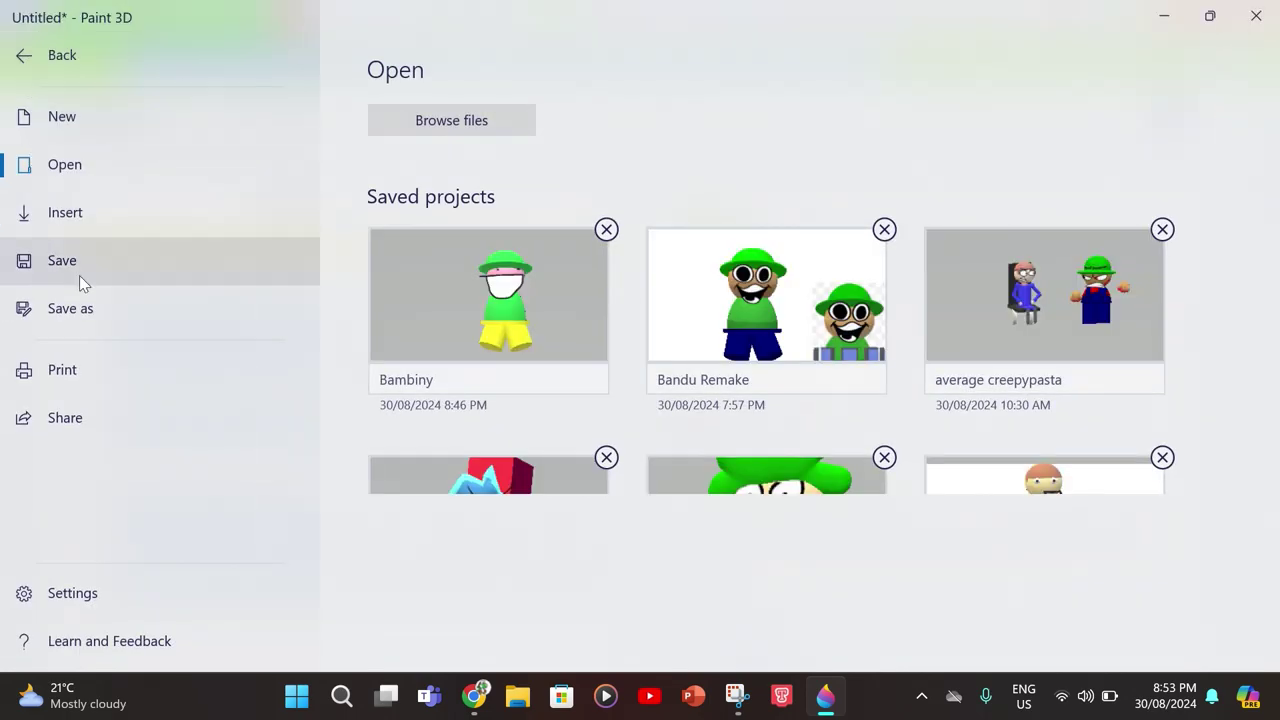
pyautogui.click(95, 310)
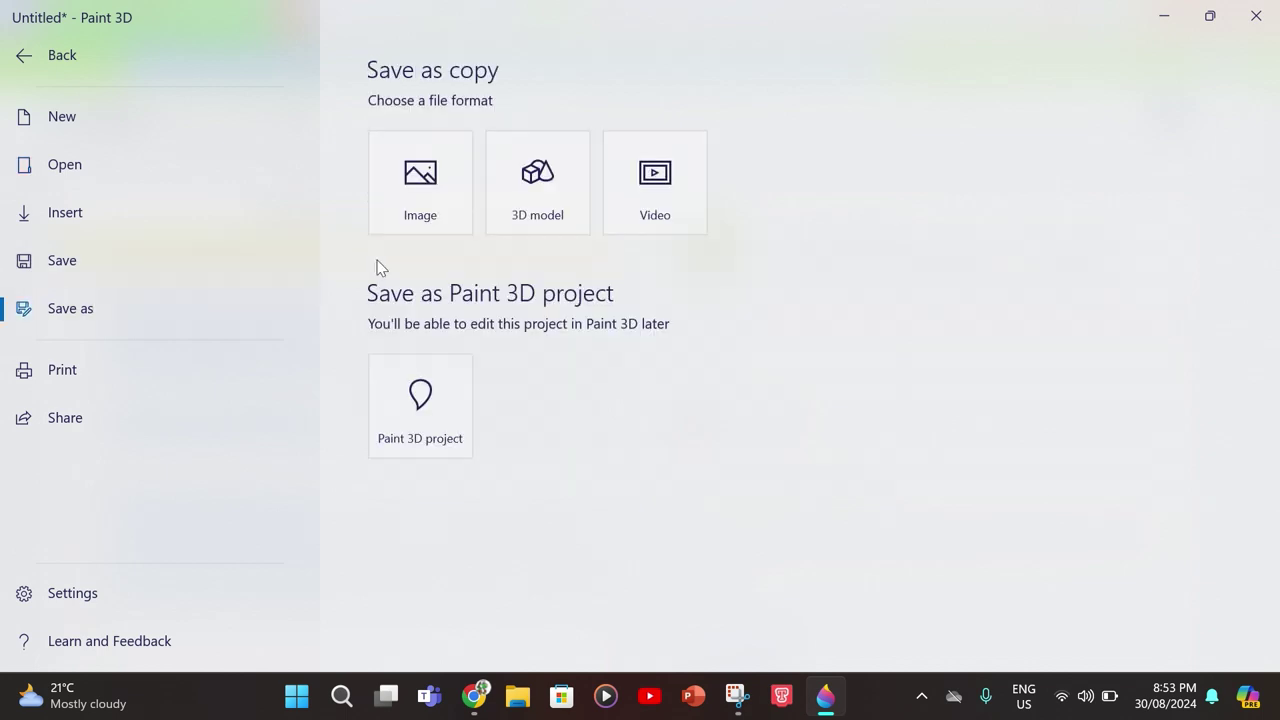
pyautogui.click(410, 225)
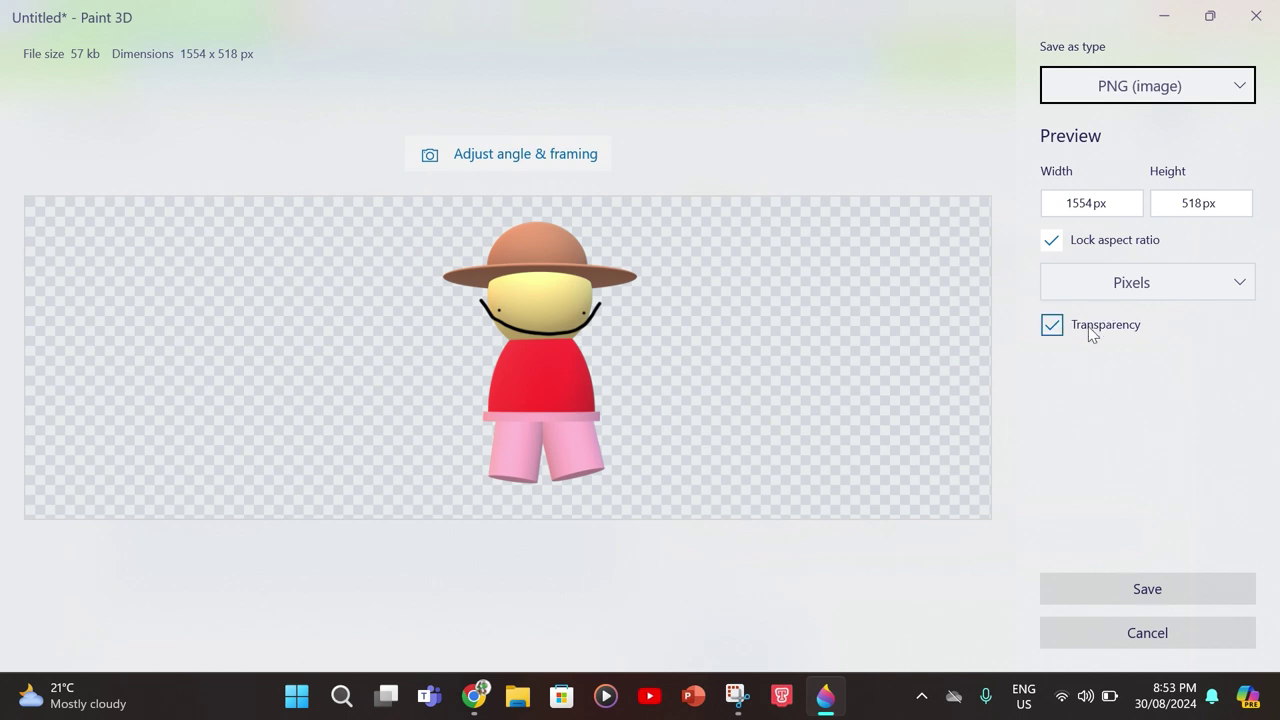
pyautogui.click(1083, 95)
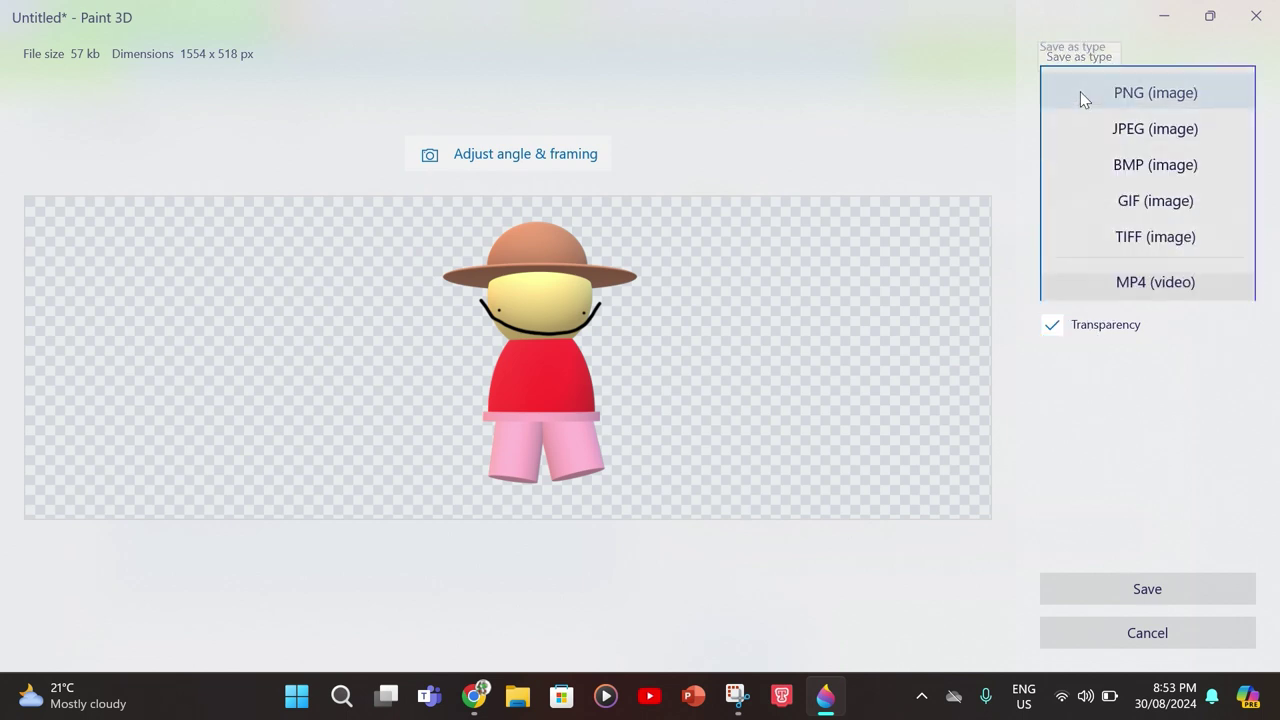
pyautogui.click(1078, 214)
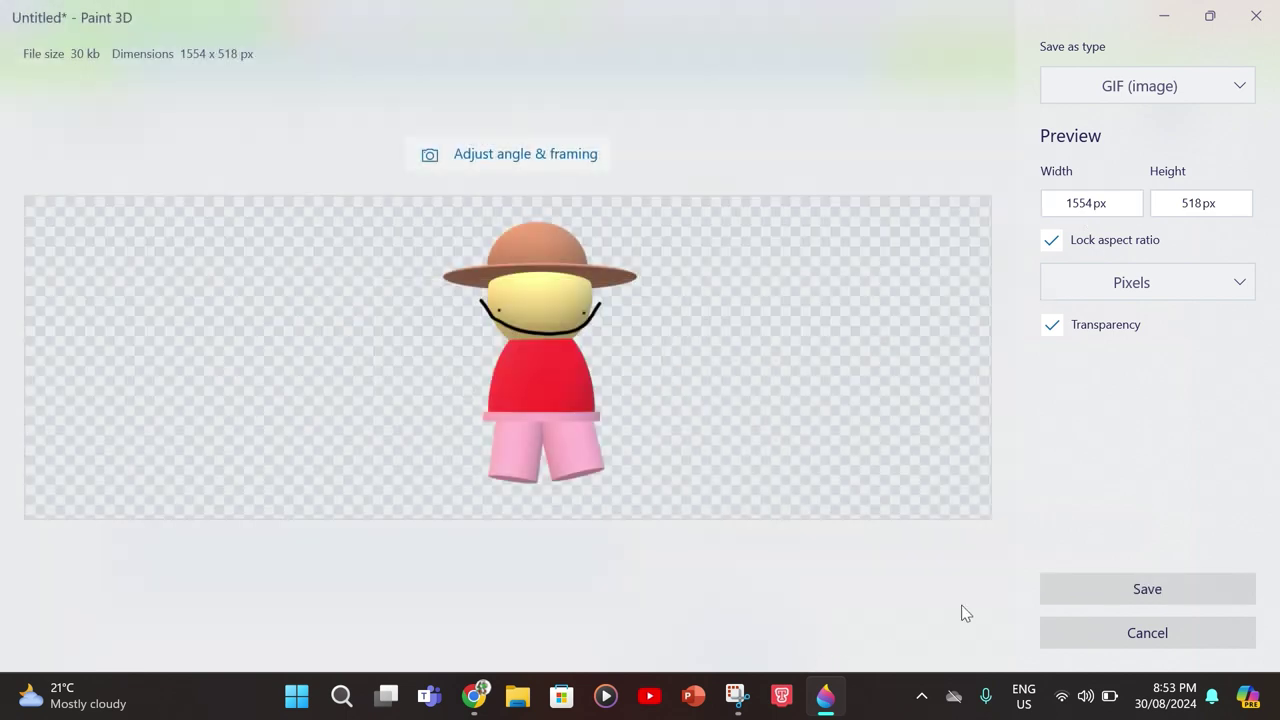
pyautogui.click(1105, 642)
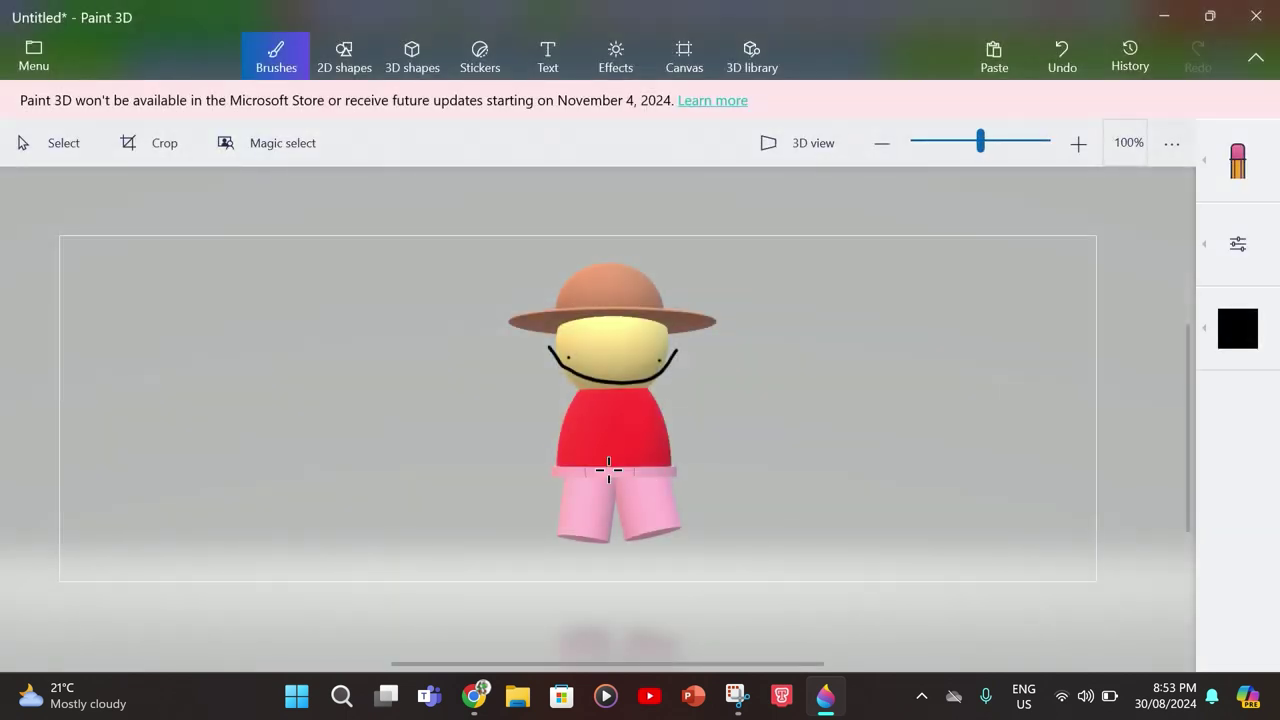
# - Choose the Spray can and set its colour to e10009, a darker shade of the red sampled from the body
pyautogui.scroll(5, 608, 468)
pyautogui.click(1273, 137)
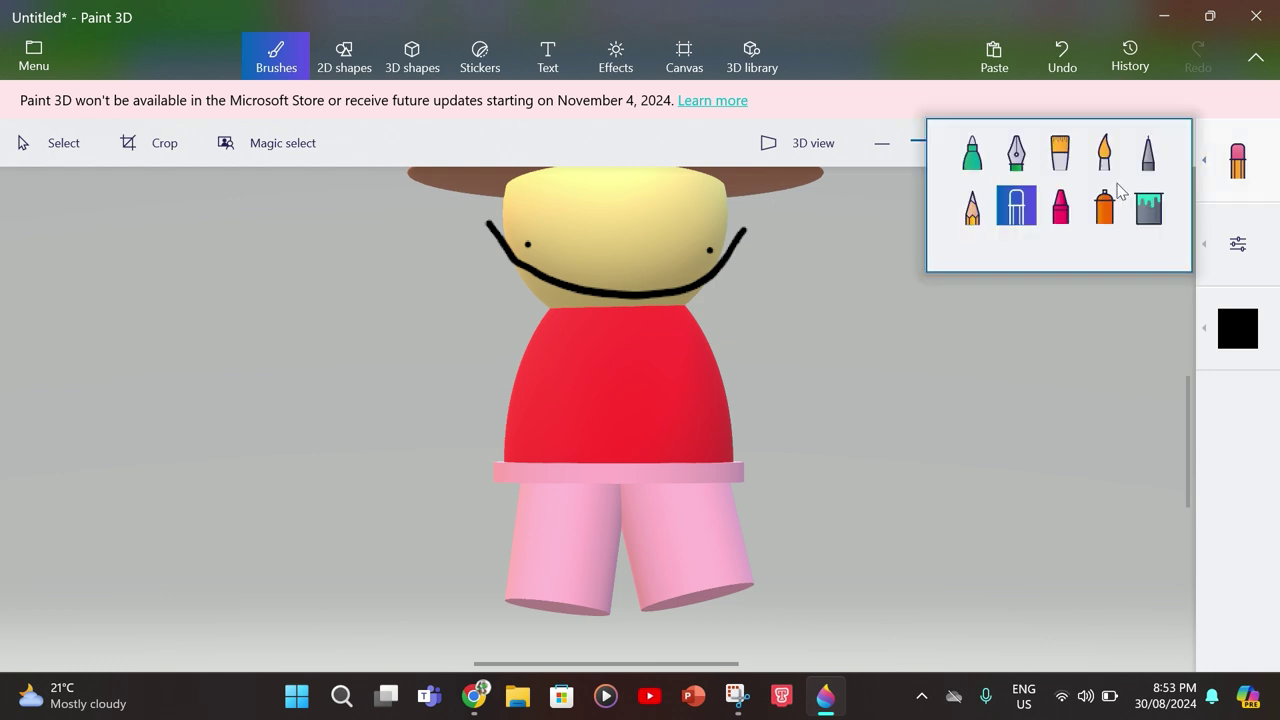
pyautogui.click(1105, 210)
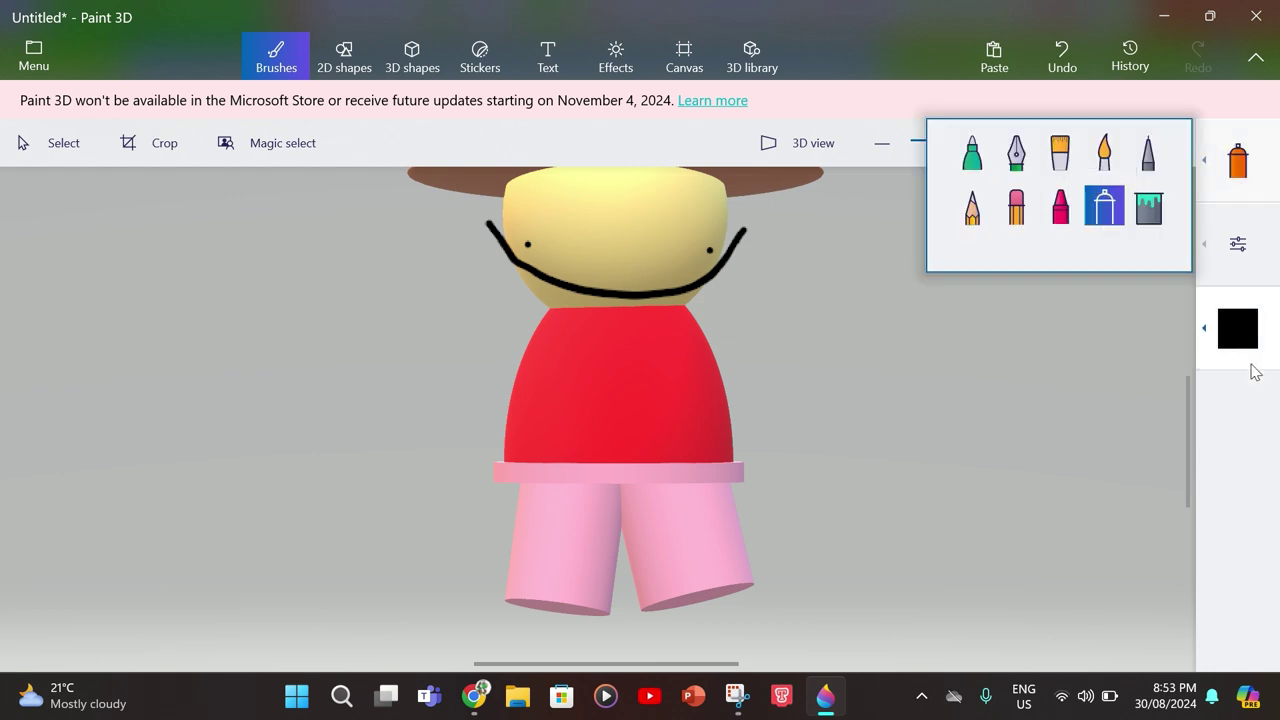
pyautogui.click(1240, 335)
pyautogui.click(1145, 400)
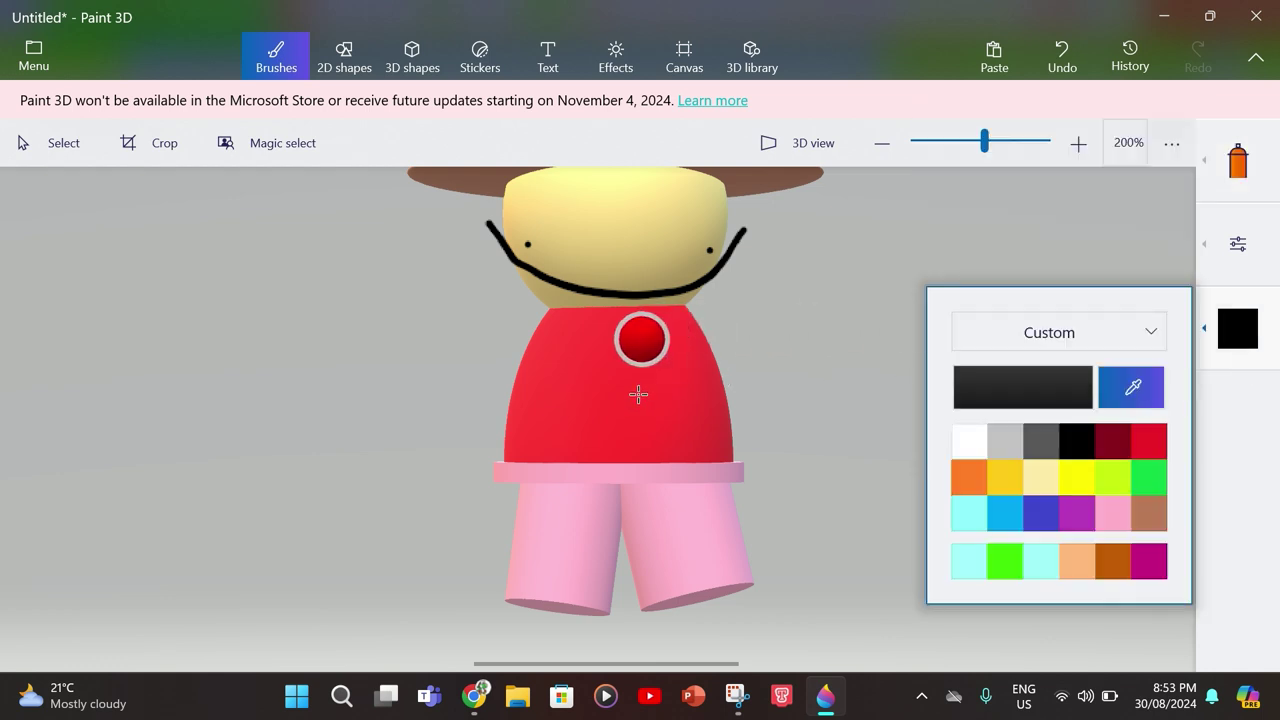
pyautogui.click(637, 391)
pyautogui.click(1217, 333)
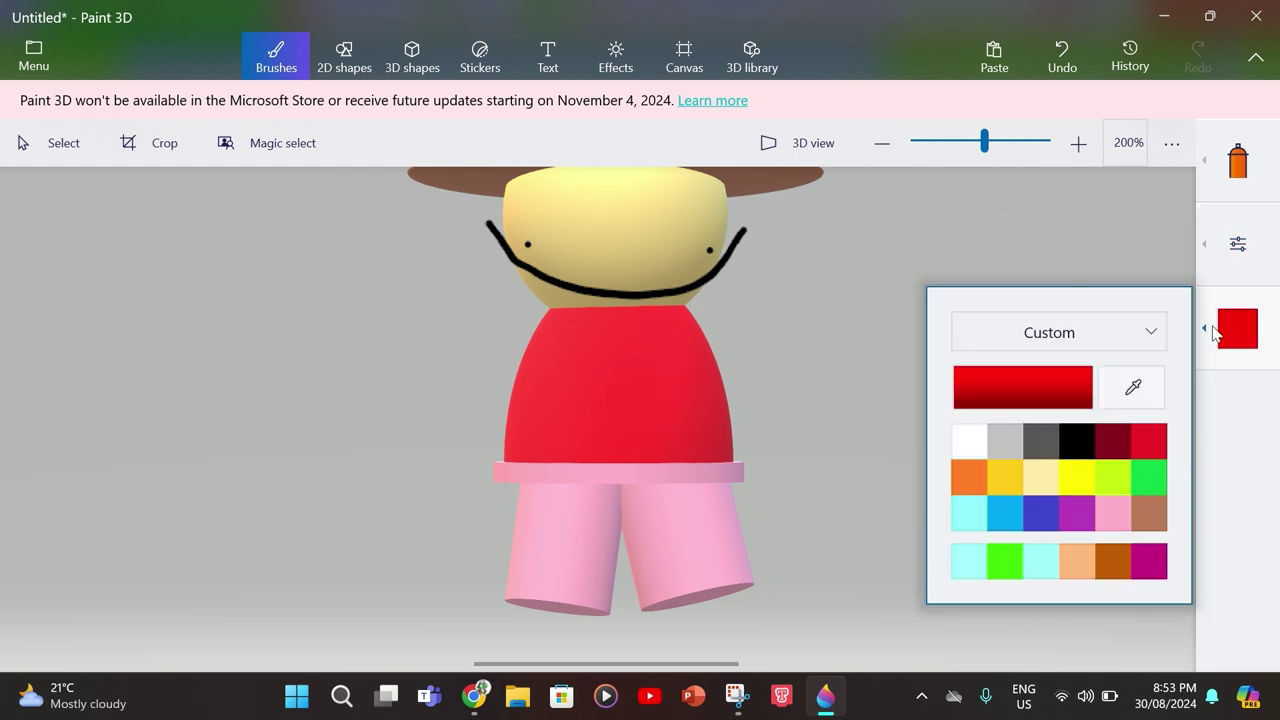
pyautogui.click(971, 380)
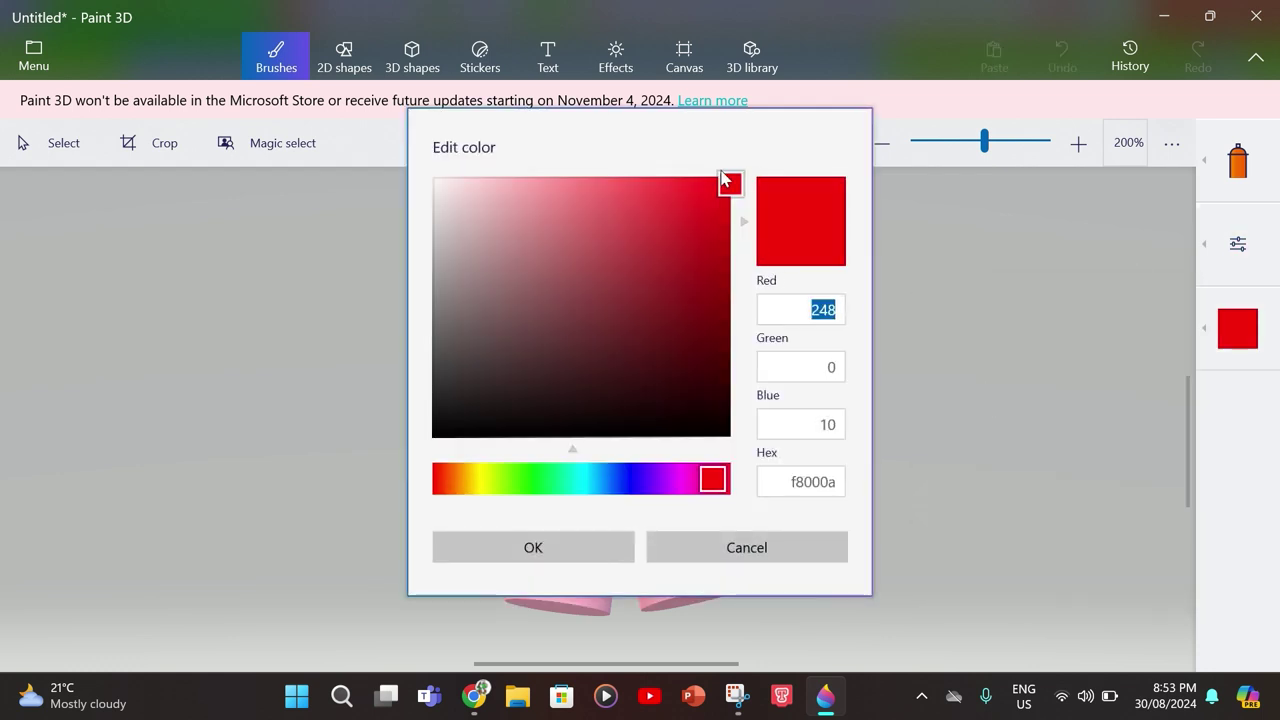
pyautogui.moveTo(725, 180); pyautogui.dragTo(730, 207)
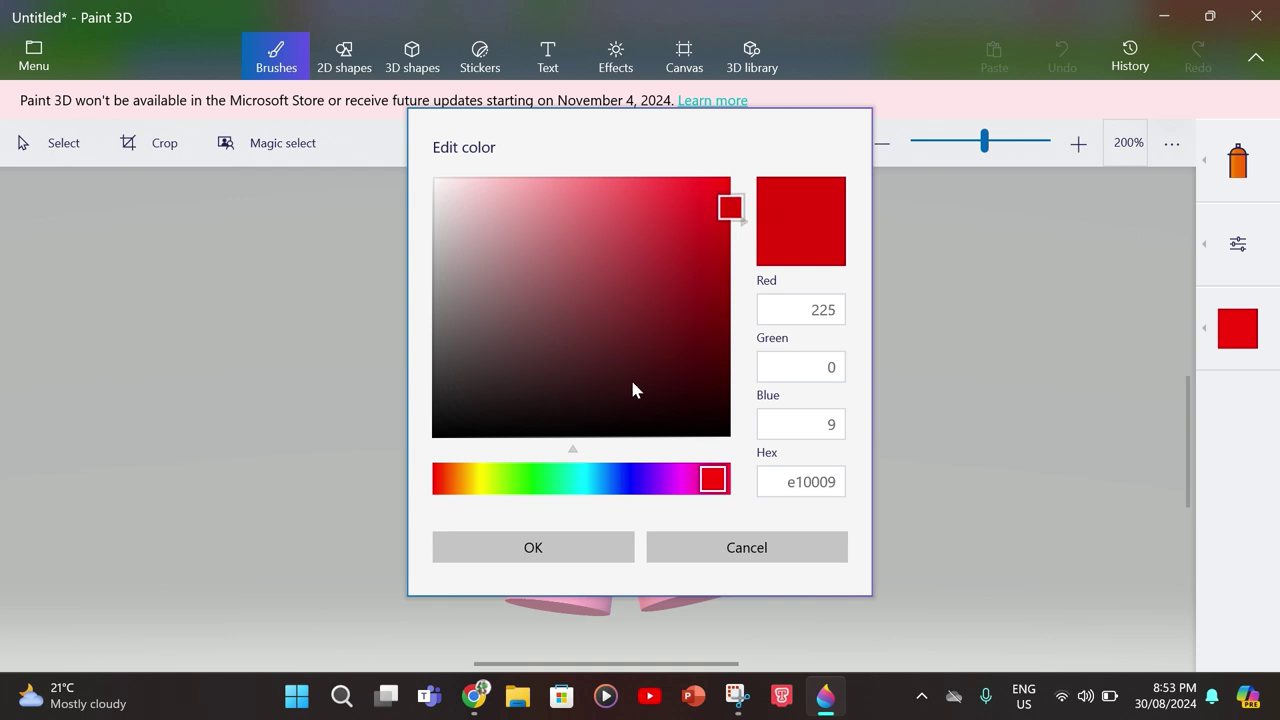
pyautogui.click(533, 548)
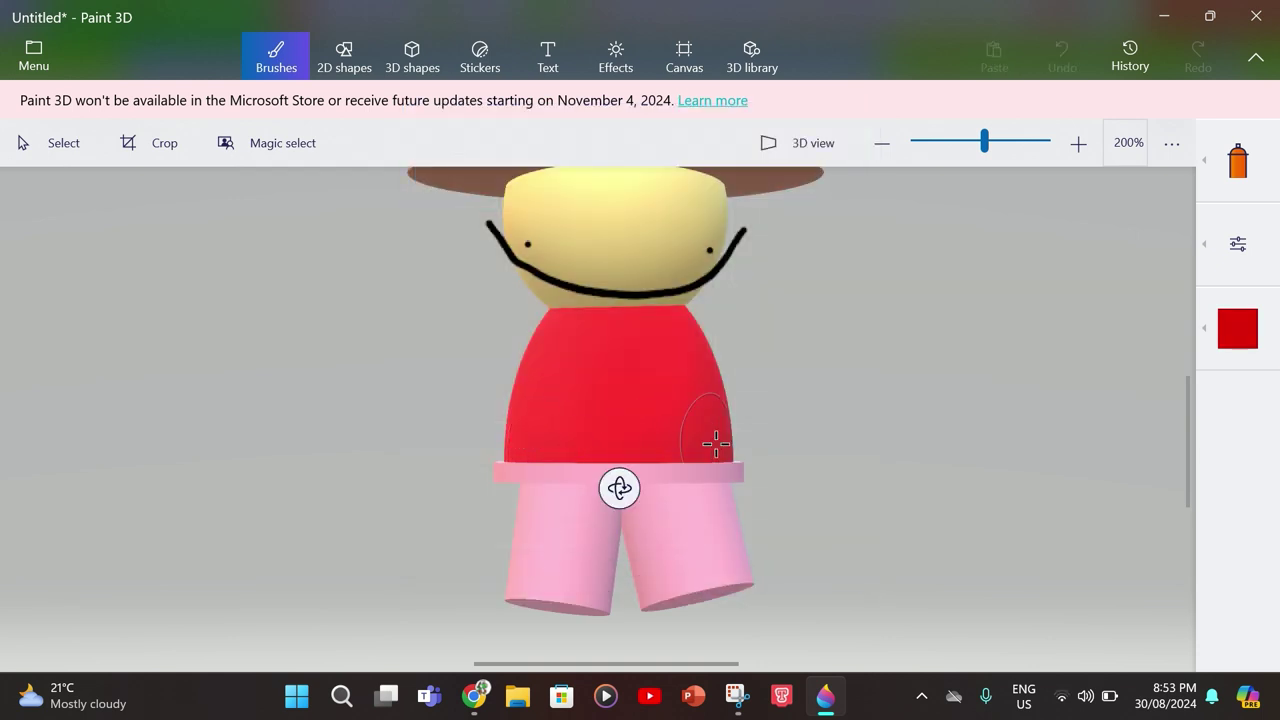
# - Darken the spray colour to a90007 and spray shading along the lower edge of the red body
pyautogui.click(1245, 358)
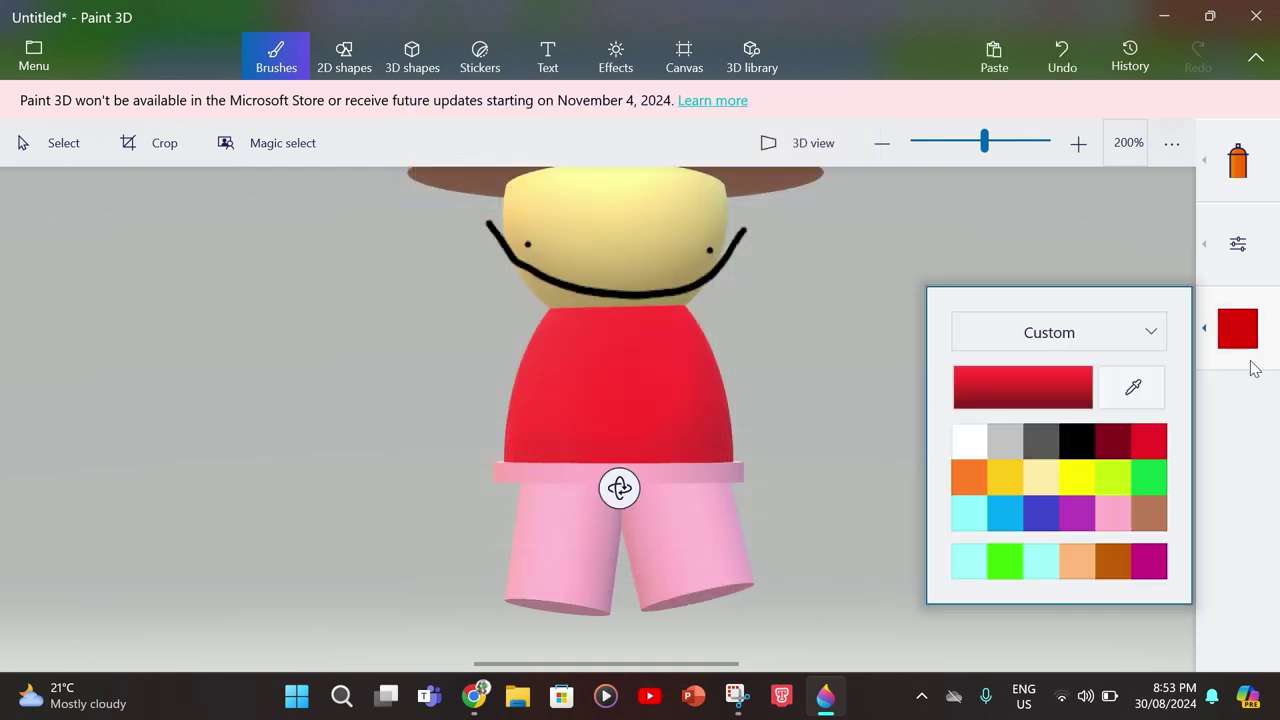
pyautogui.click(992, 400)
pyautogui.moveTo(735, 222); pyautogui.dragTo(735, 278)
pyautogui.click(569, 547)
pyautogui.moveTo(544, 476)
pyautogui.mouseDown()
pyautogui.moveTo(532, 451)
pyautogui.moveTo(503, 456)
pyautogui.moveTo(645, 435)
pyautogui.mouseUp()
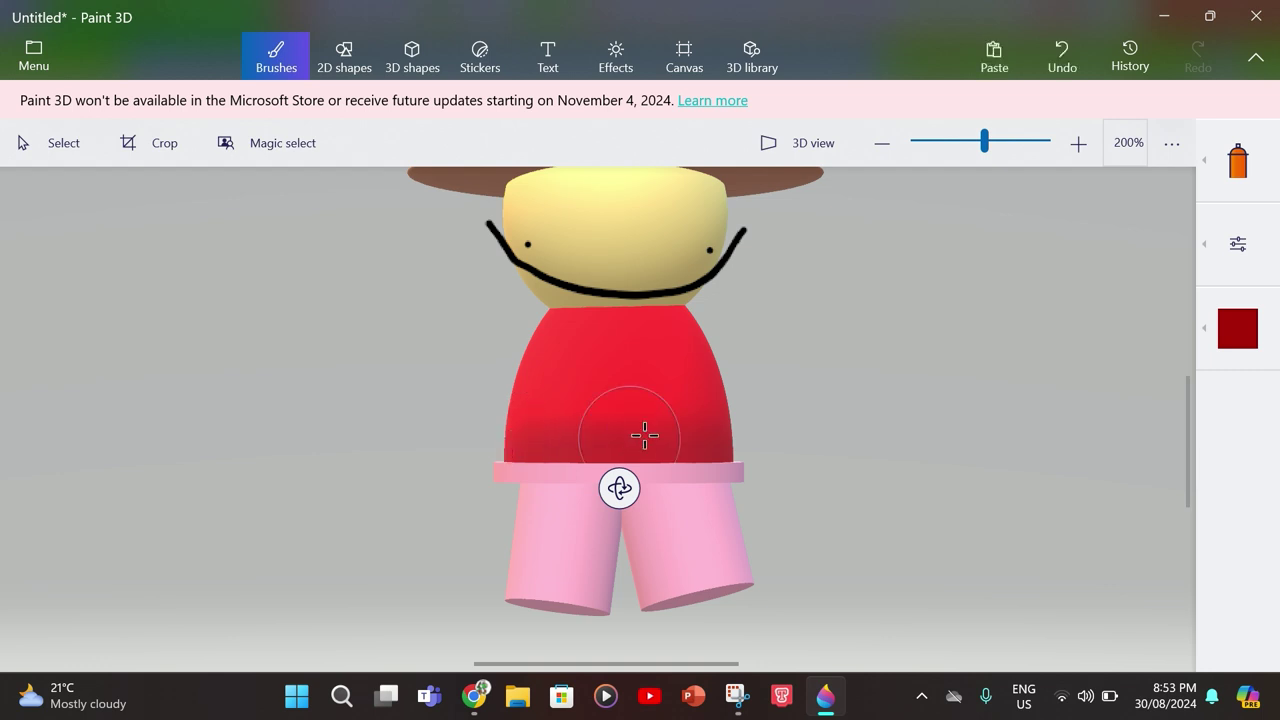
# - Rotate the red body about 117° around its vertical axis and spray the dark red shading along its lower edge
pyautogui.click(17, 146)
pyautogui.click(583, 452)
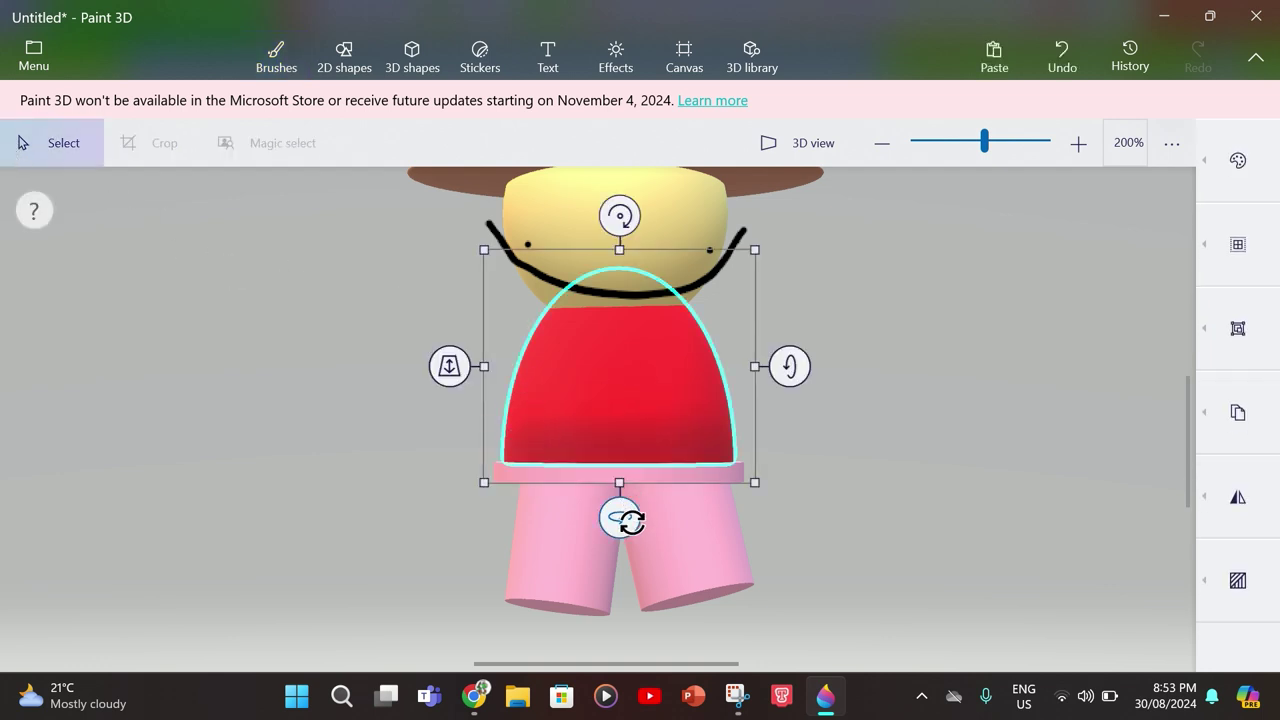
pyautogui.moveTo(620, 517); pyautogui.dragTo(775, 520)
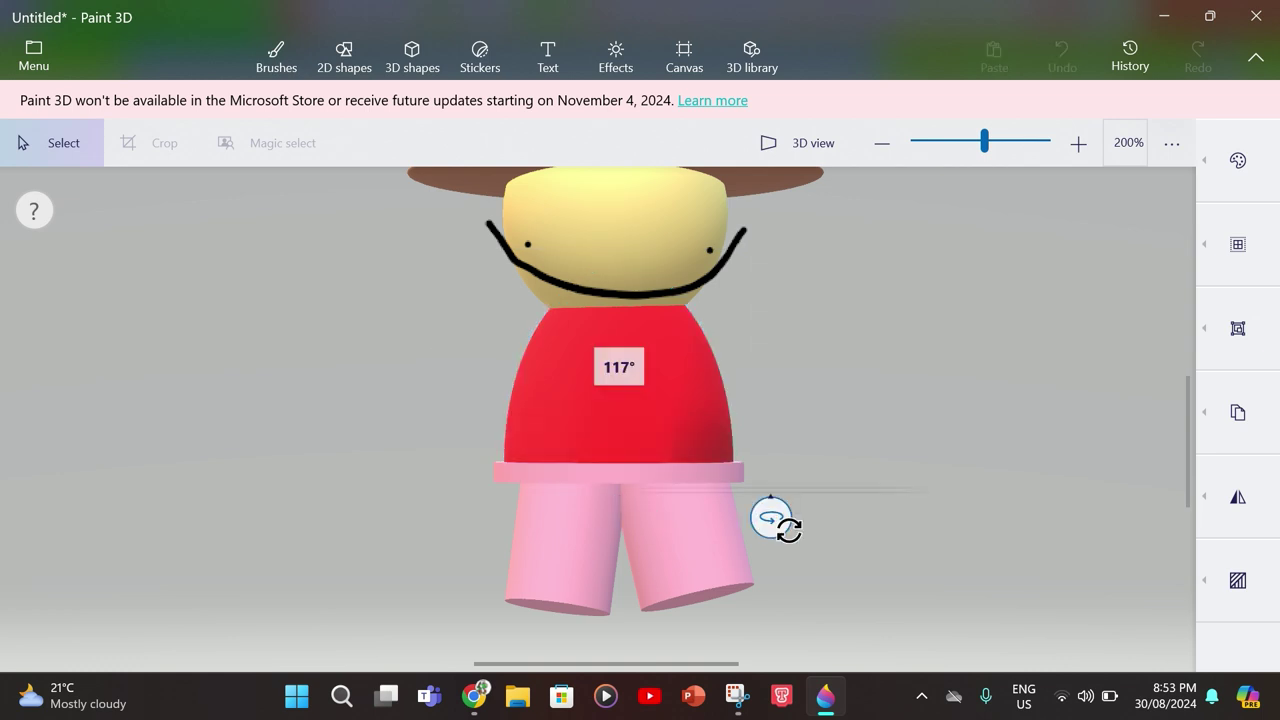
pyautogui.click(1228, 176)
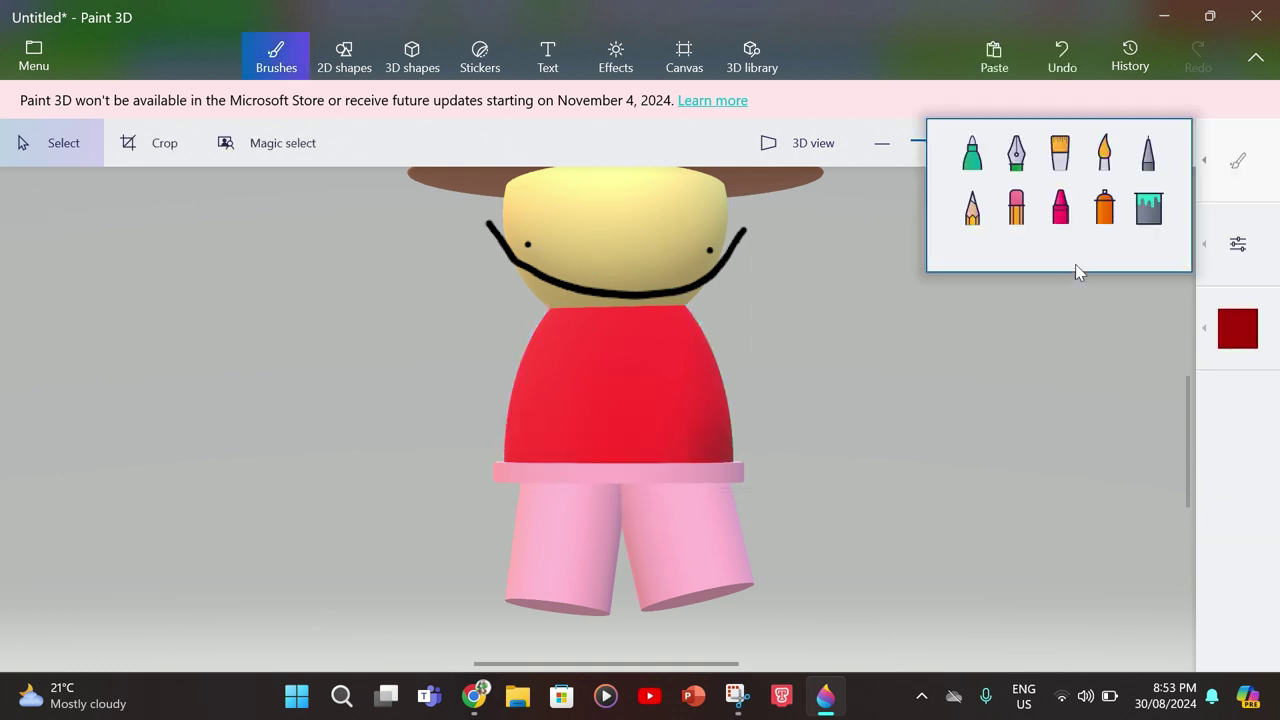
pyautogui.click(1104, 206)
pyautogui.moveTo(680, 453); pyautogui.dragTo(527, 448)
pyautogui.moveTo(729, 480); pyautogui.dragTo(735, 478)
# - Rotate the red body further around its vertical axis and spray the remaining unshaded part of its lower edge
pyautogui.click(38, 159)
pyautogui.click(559, 423)
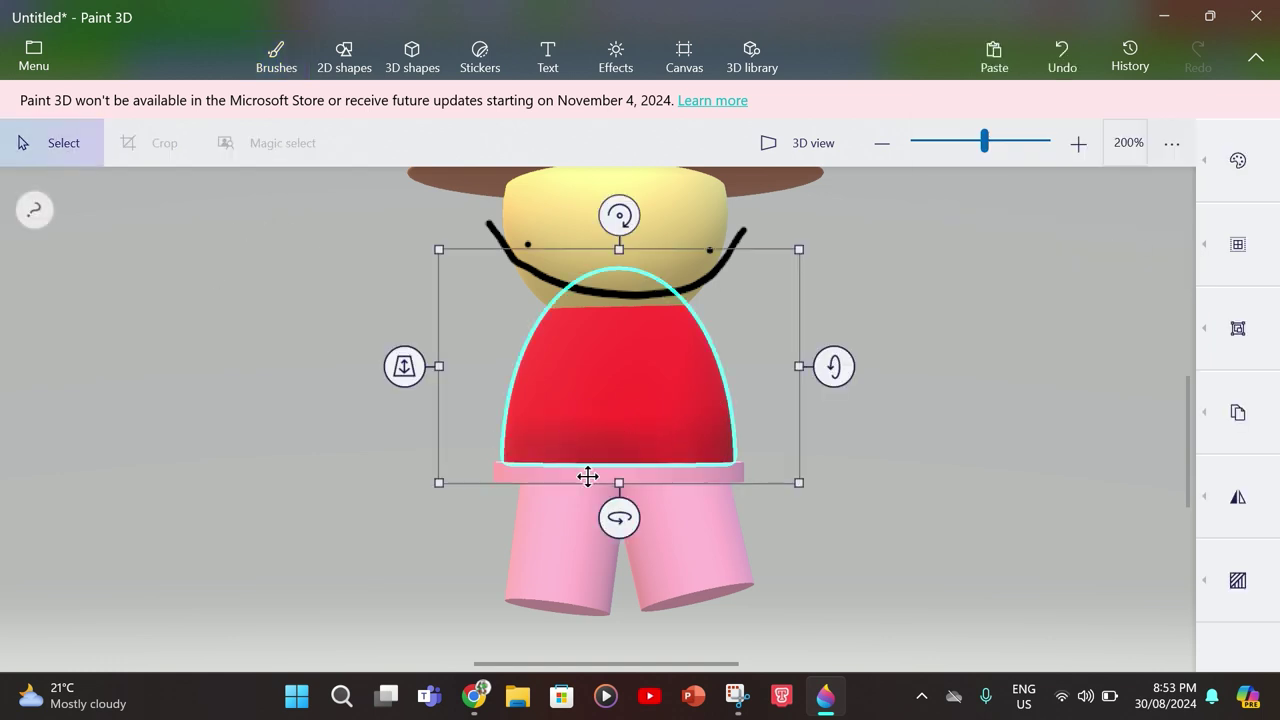
pyautogui.moveTo(620, 514)
pyautogui.mouseDown()
pyautogui.moveTo(681, 540)
pyautogui.moveTo(822, 549)
pyautogui.mouseUp()
pyautogui.click(1178, 205)
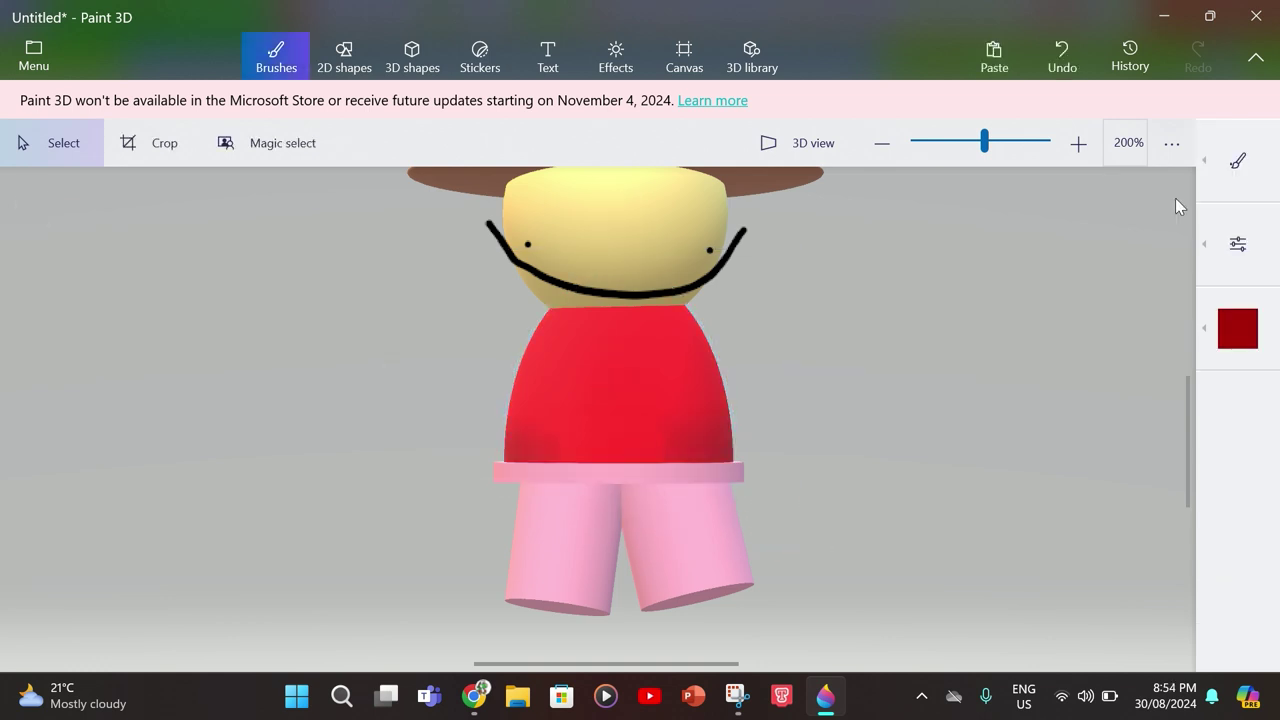
pyautogui.click(1238, 160)
pyautogui.click(1104, 206)
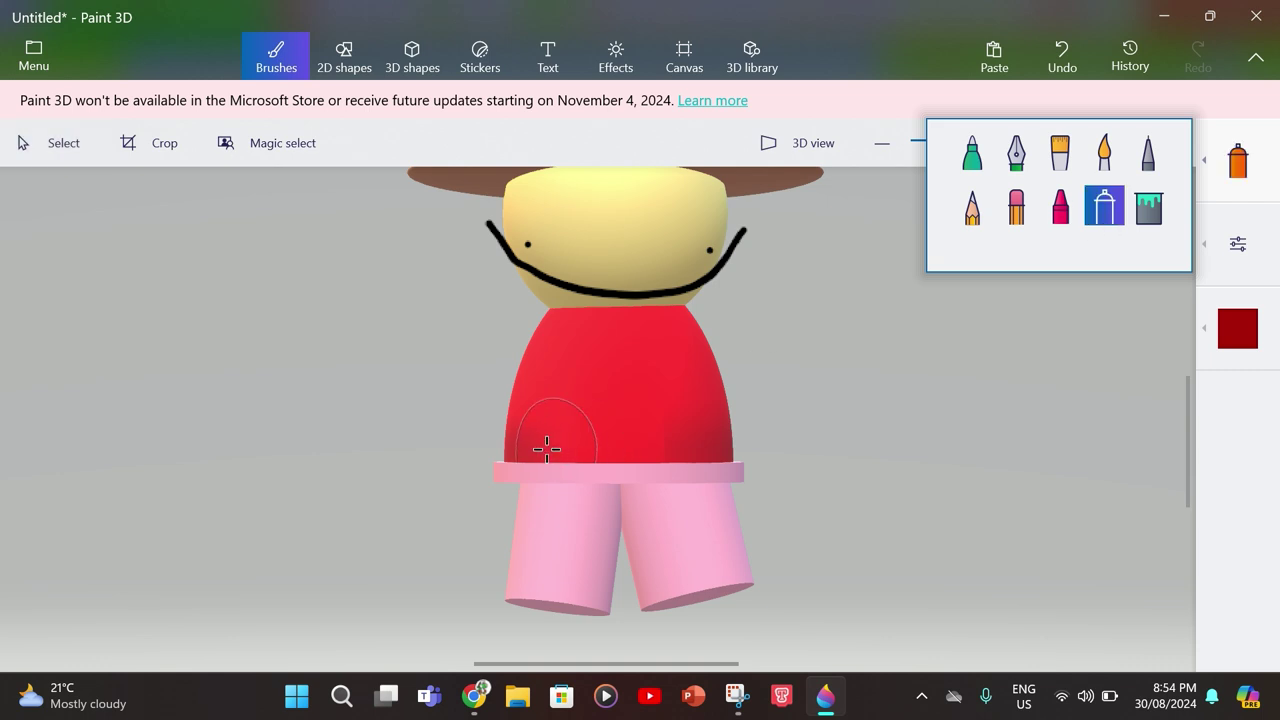
pyautogui.click(590, 442)
pyautogui.scroll(-4, 776, 443)
pyautogui.scroll(2, 701, 272)
pyautogui.scroll(2, 701, 272)
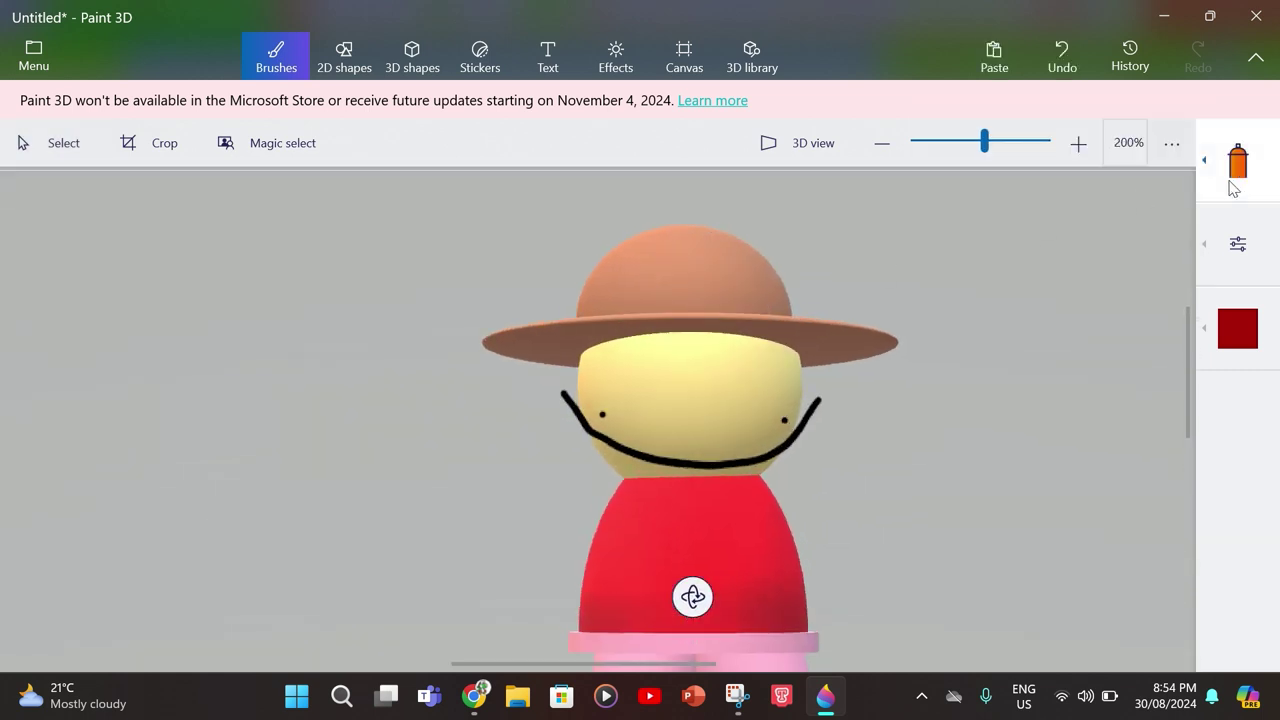
pyautogui.click(1236, 182)
pyautogui.click(1238, 330)
pyautogui.click(1091, 393)
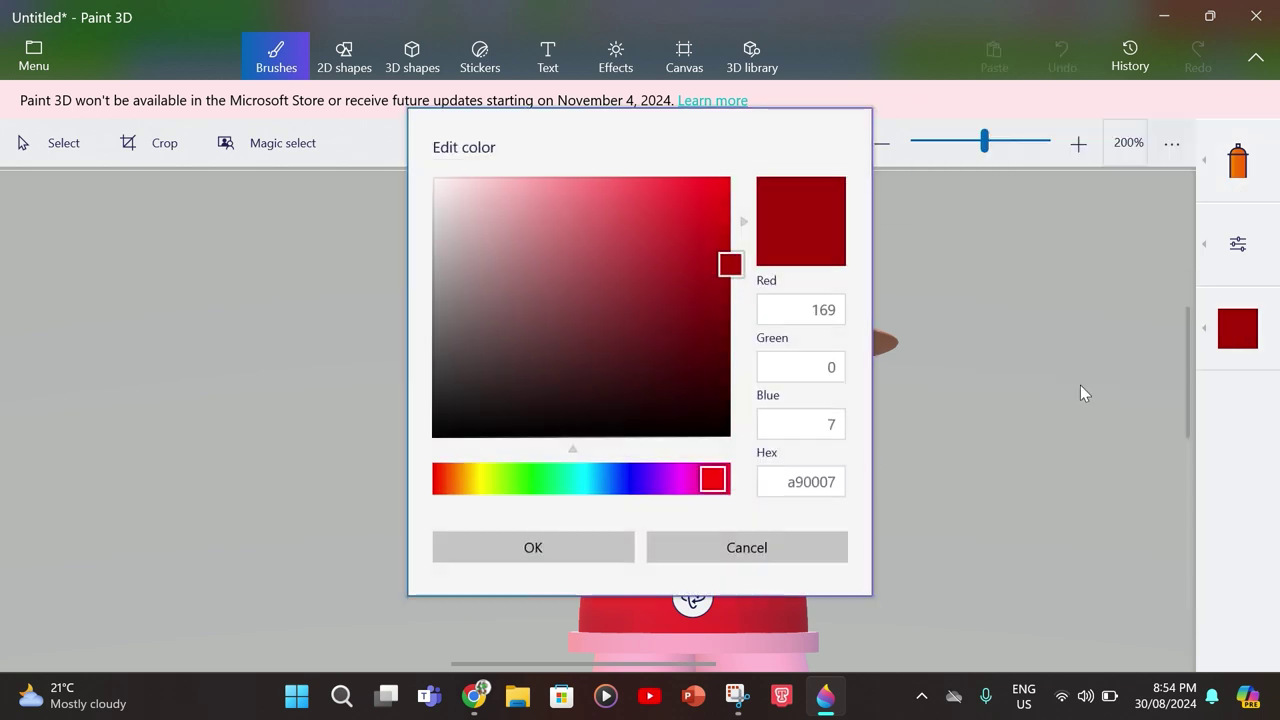
pyautogui.click(787, 565)
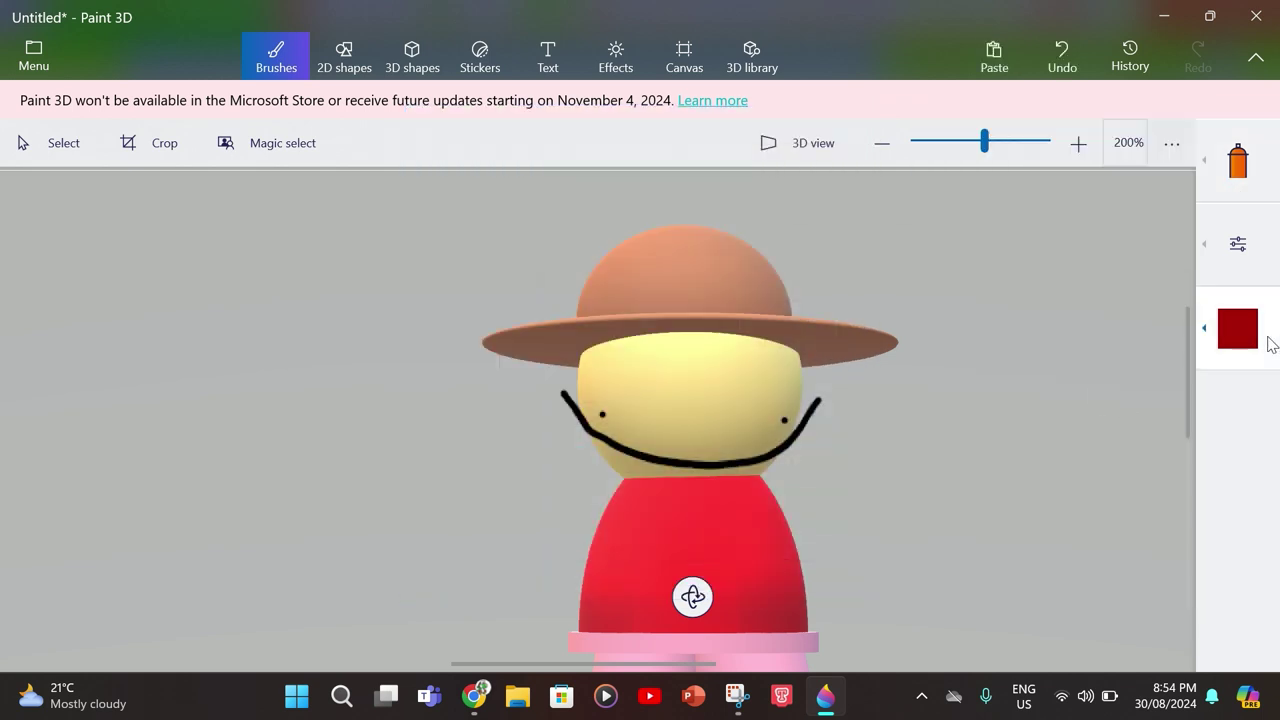
# - Spray shading over the head with a darkened shade of the yellow sampled from it
pyautogui.click(1245, 335)
pyautogui.click(1133, 387)
pyautogui.click(714, 392)
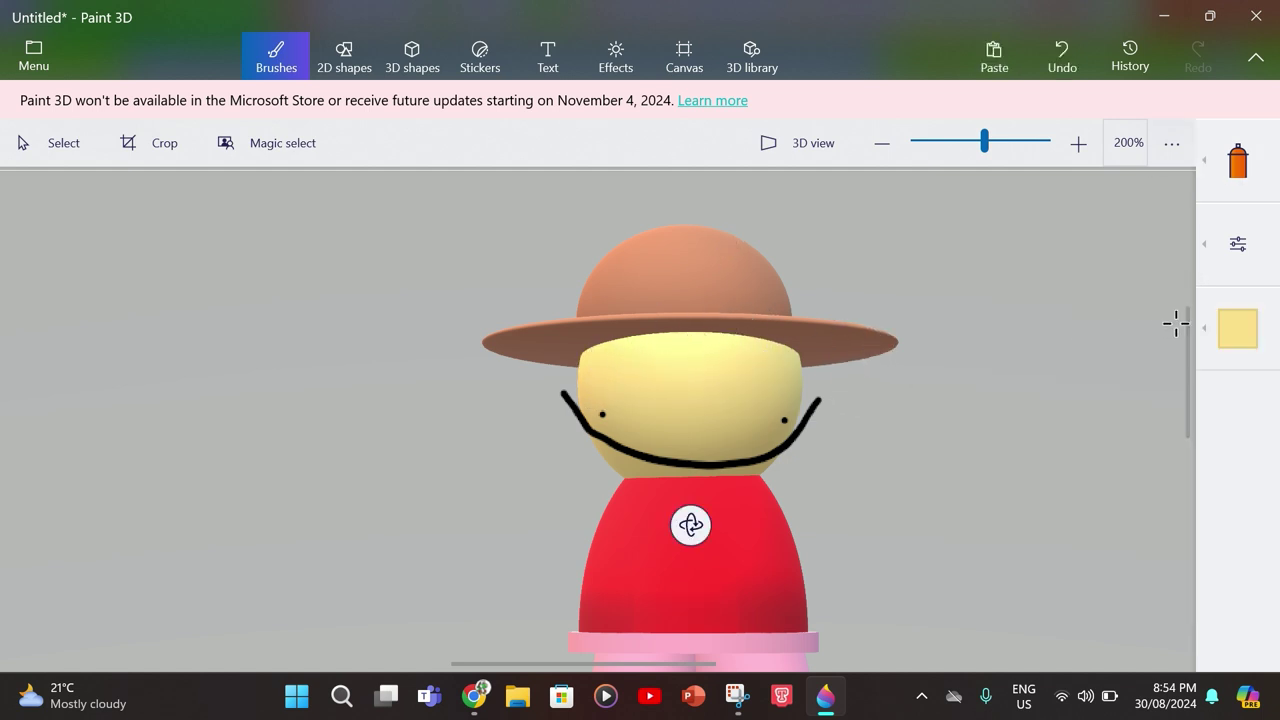
pyautogui.click(1237, 328)
pyautogui.click(1009, 367)
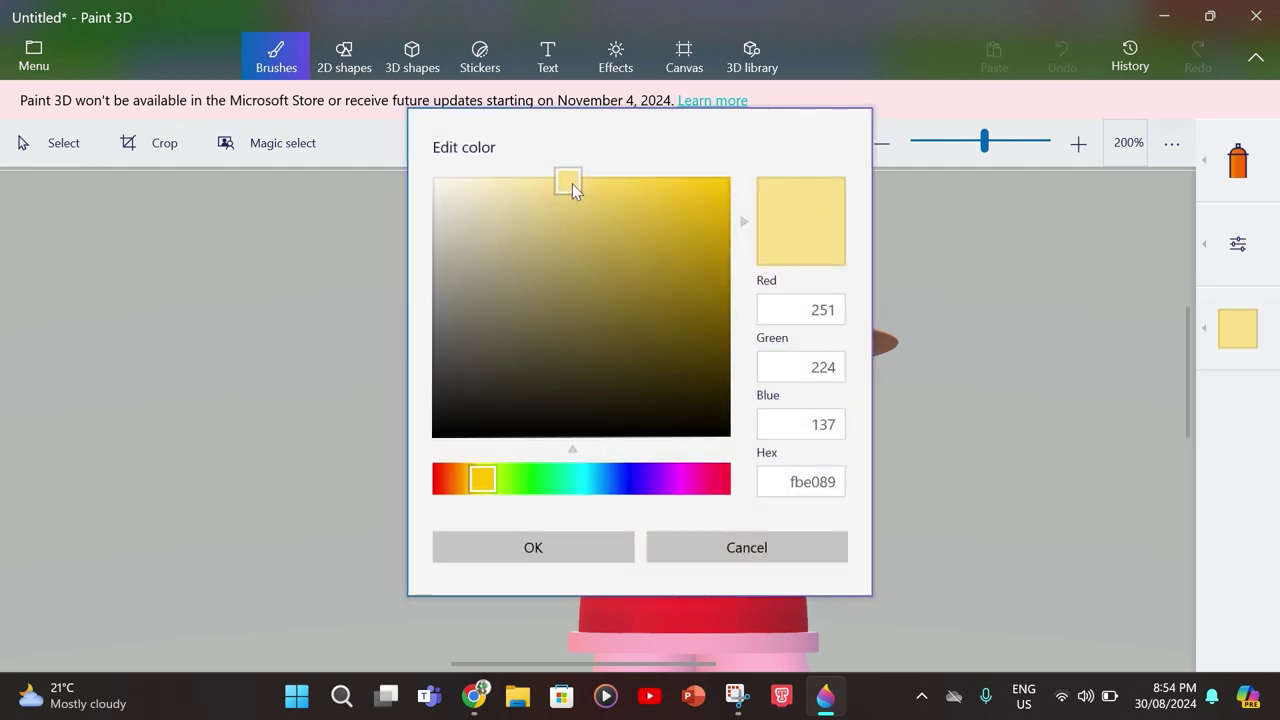
pyautogui.moveTo(572, 183); pyautogui.dragTo(575, 247)
pyautogui.click(559, 552)
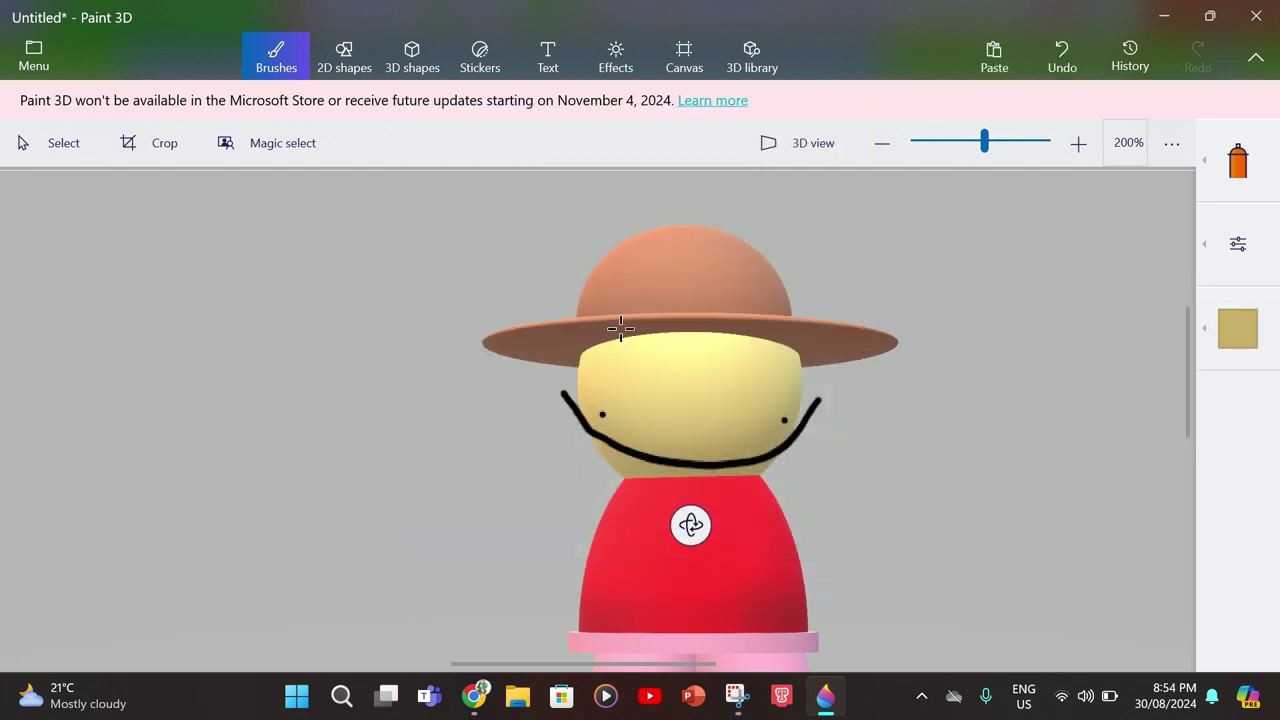
pyautogui.moveTo(594, 352)
pyautogui.mouseDown()
pyautogui.moveTo(764, 356)
pyautogui.moveTo(593, 360)
pyautogui.moveTo(784, 378)
pyautogui.moveTo(631, 350)
pyautogui.moveTo(689, 355)
pyautogui.moveTo(716, 342)
pyautogui.moveTo(705, 344)
pyautogui.moveTo(768, 351)
pyautogui.moveTo(580, 350)
pyautogui.mouseUp()
pyautogui.scroll(-1, 385, 368)
pyautogui.scroll(-1, 385, 368)
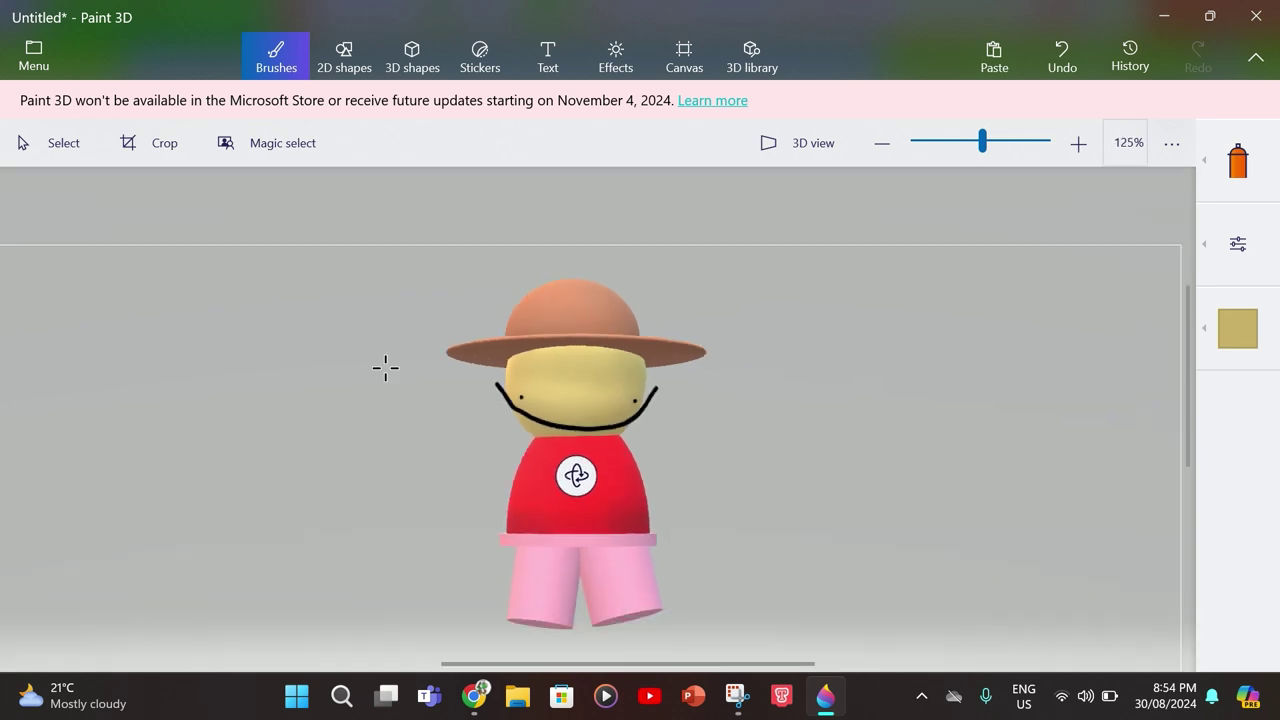
# - Save a copy of the character as a GIF image with transparency, named "epik bambi oc!1!!!", in Downloads
pyautogui.click(24, 60)
pyautogui.click(98, 311)
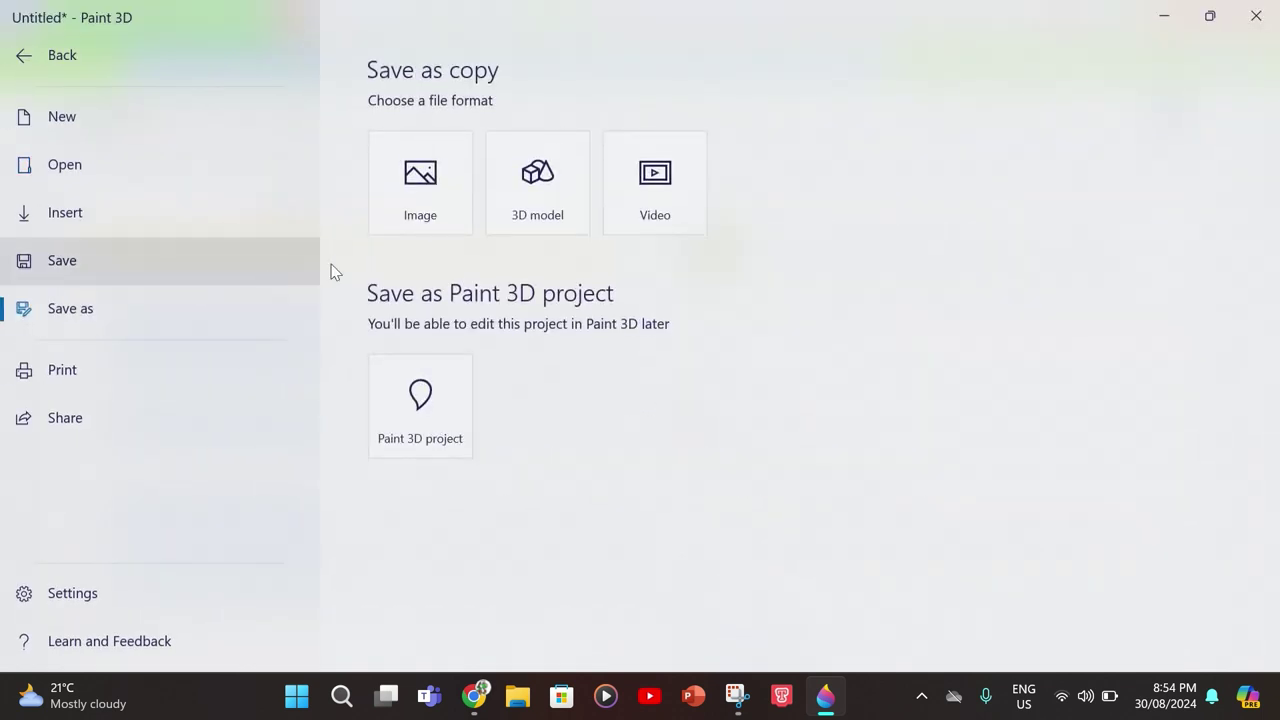
pyautogui.click(422, 232)
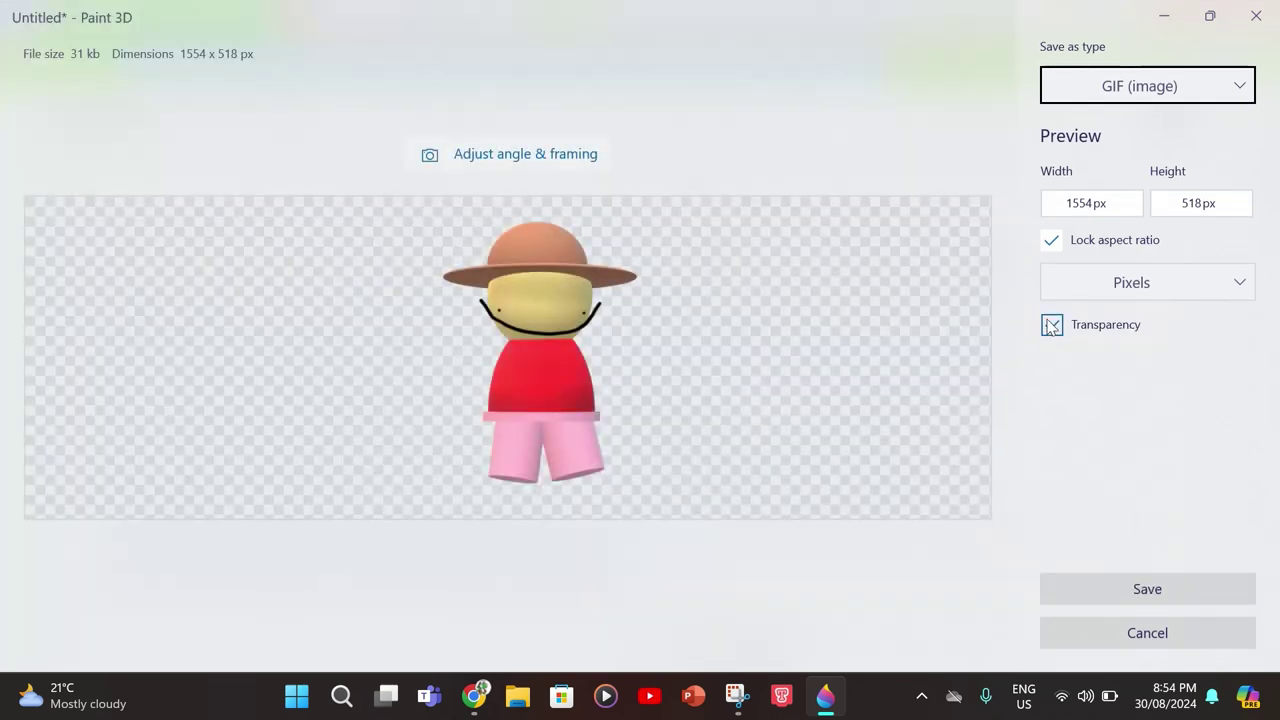
pyautogui.click(1051, 326)
pyautogui.click(1133, 590)
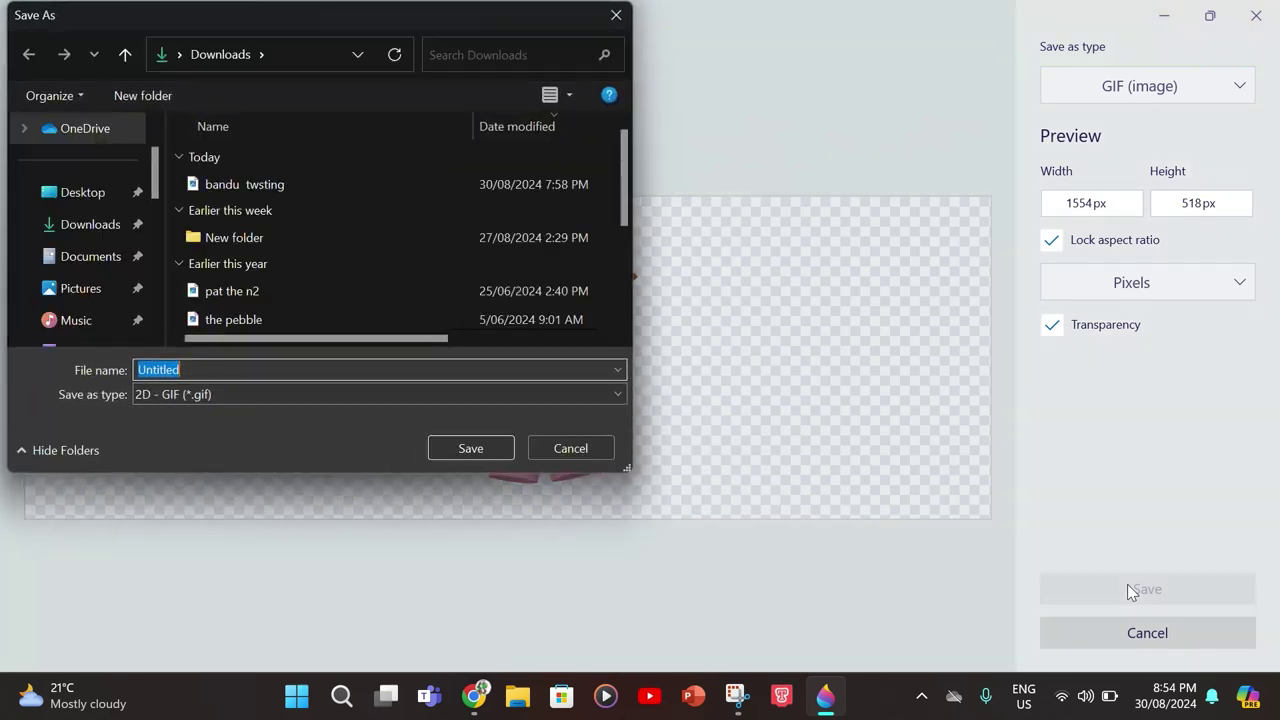
pyautogui.write('b')
pyautogui.press('BackSpace')
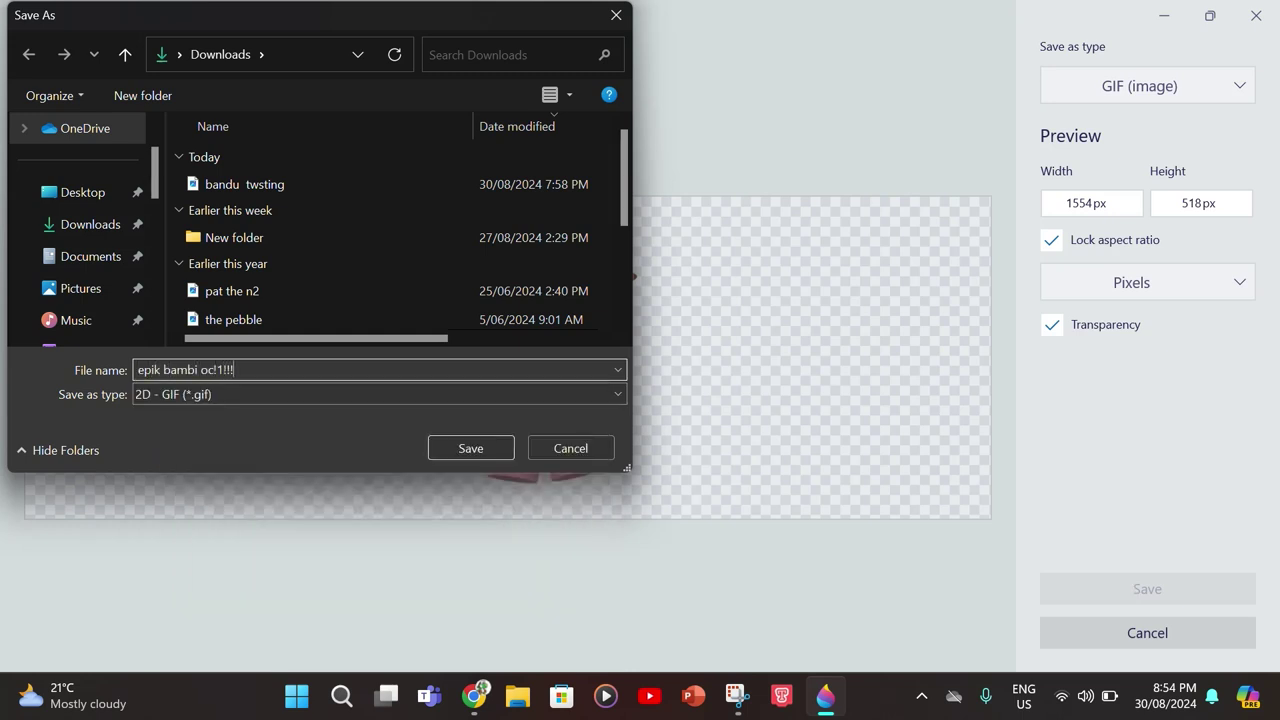
pyautogui.click(466, 448)
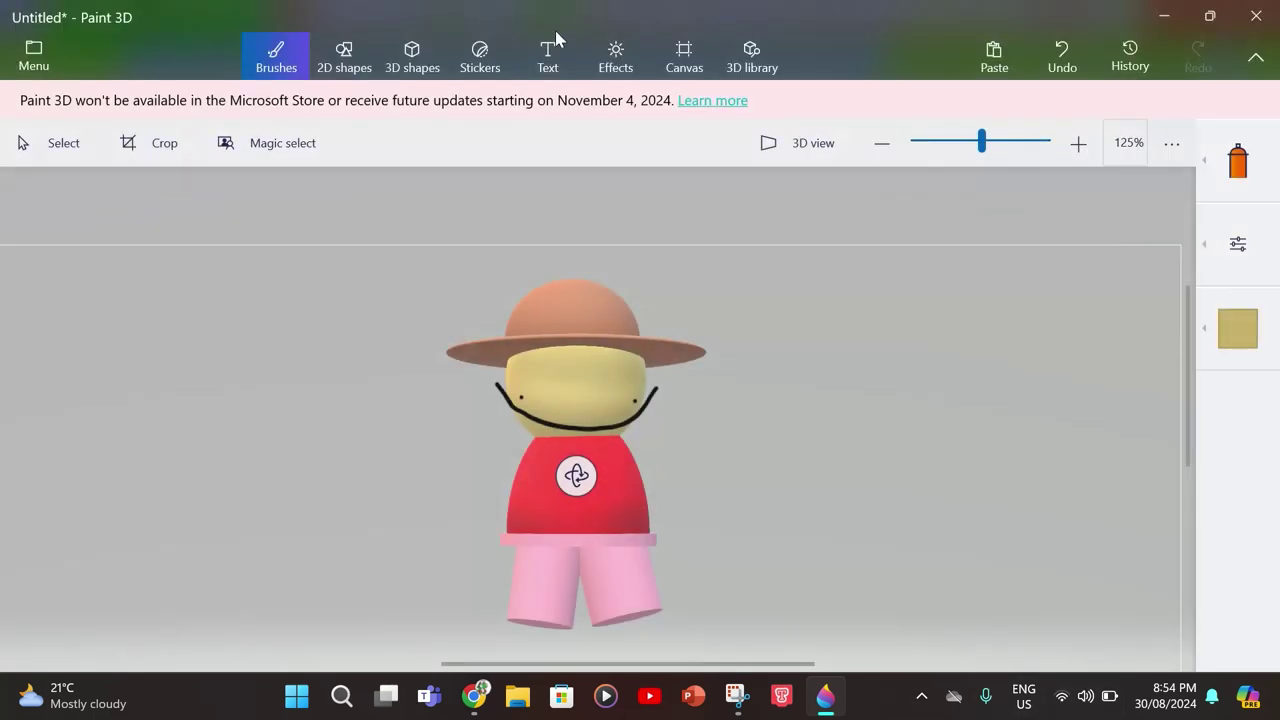
# - Inspect the saved GIF of the character in Photos, checking the body's shading up close and the whole figure
pyautogui.scroll(5, 748, 422)
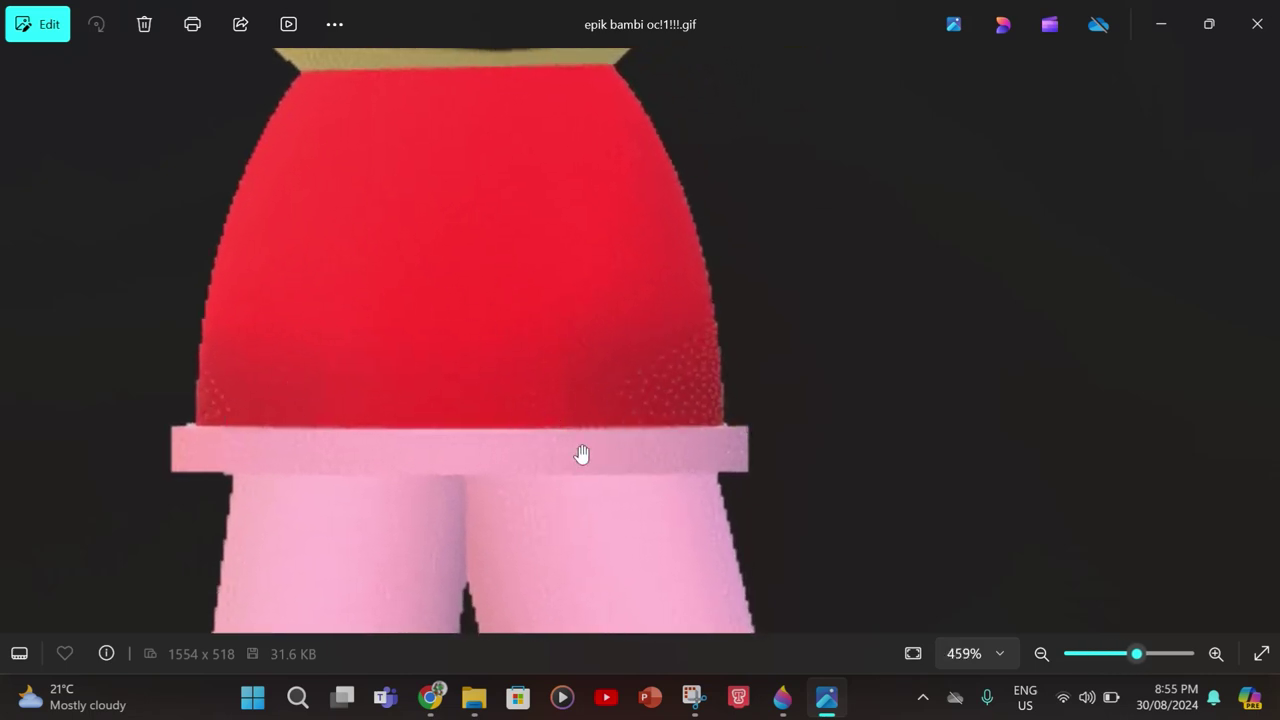
pyautogui.scroll(-5, 697, 459)
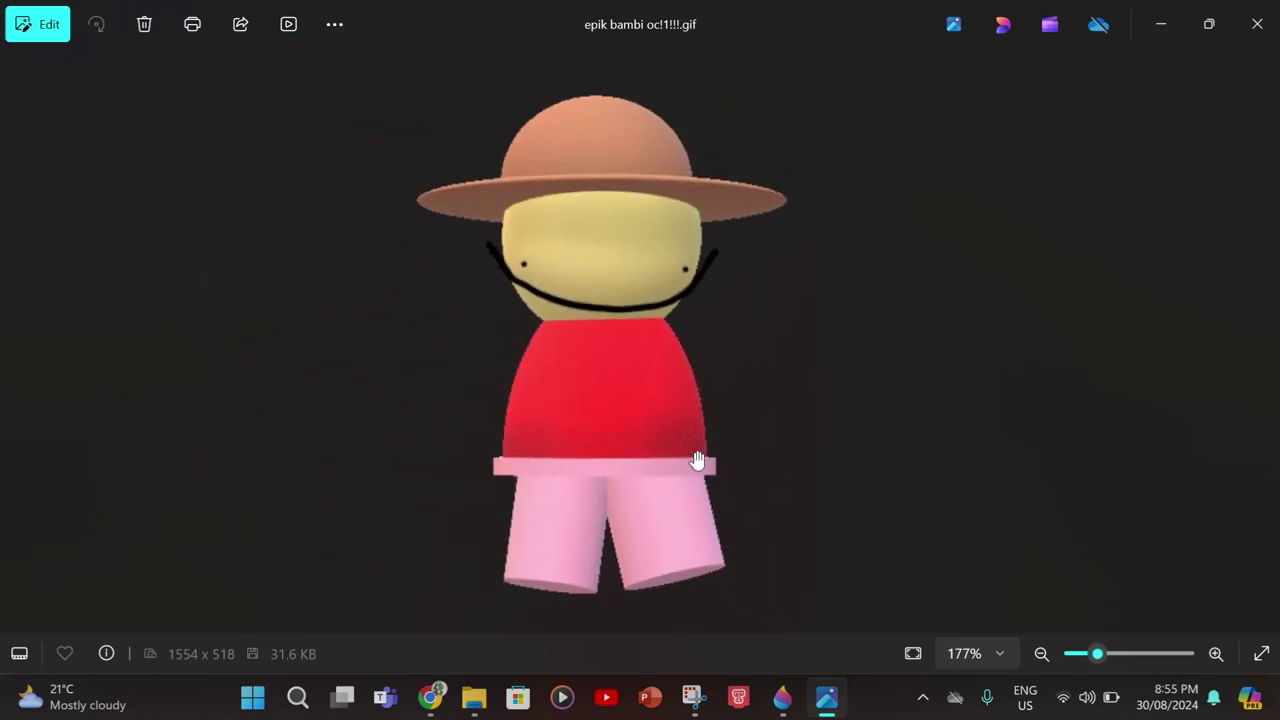
pyautogui.rightClick(697, 459)
pyautogui.click(550, 318)
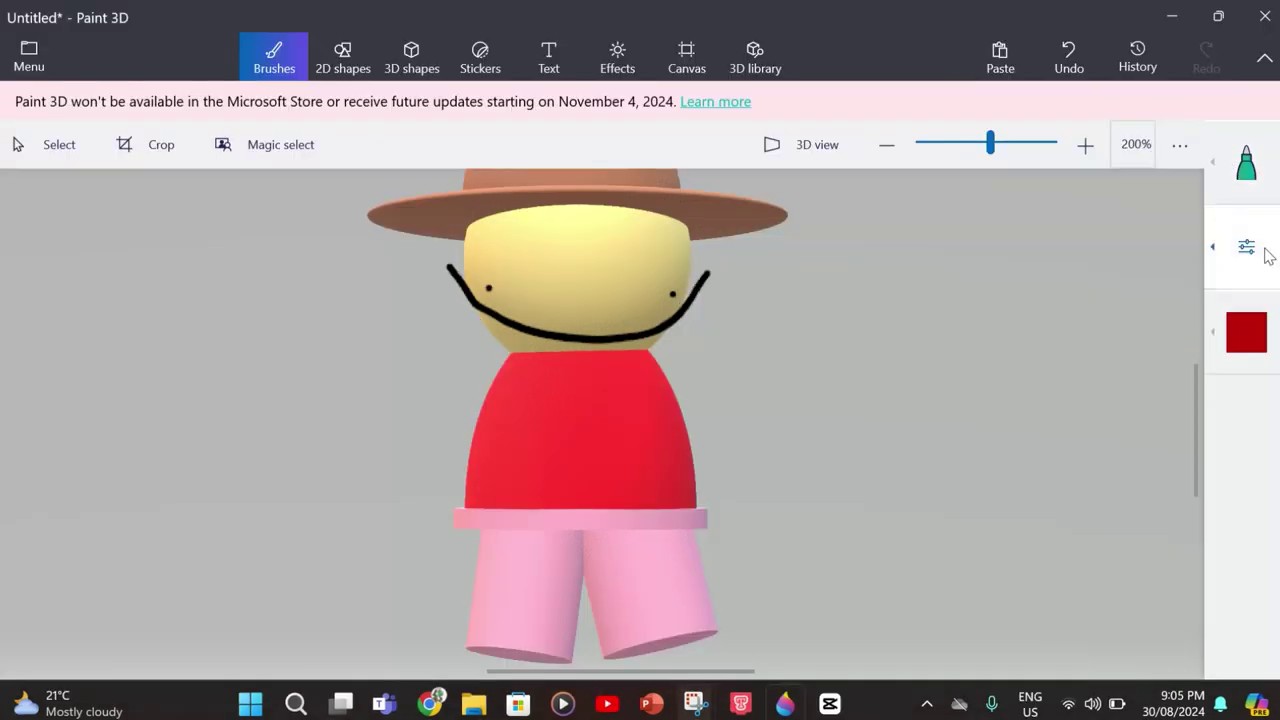
# - Set the Marker's thickness to 30 px and undo the stray red dot beside the figure
pyautogui.click(1252, 250)
pyautogui.click(966, 276)
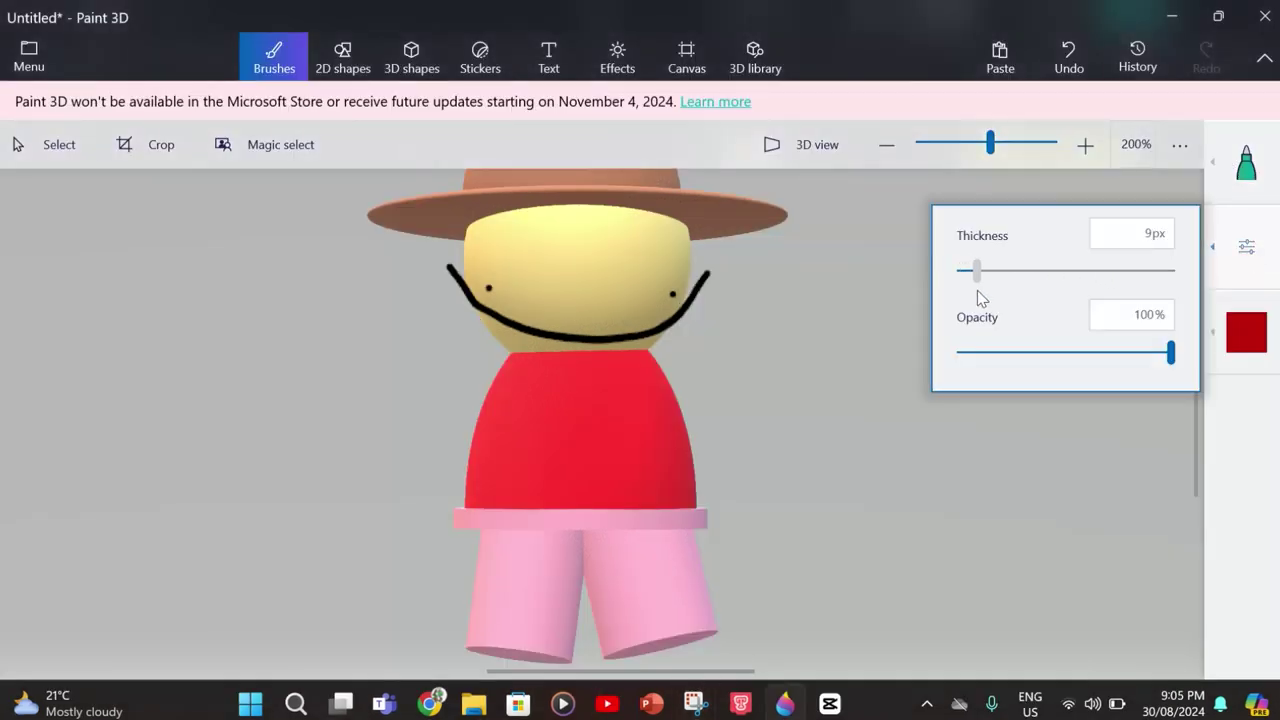
pyautogui.moveTo(982, 297); pyautogui.dragTo(1005, 311)
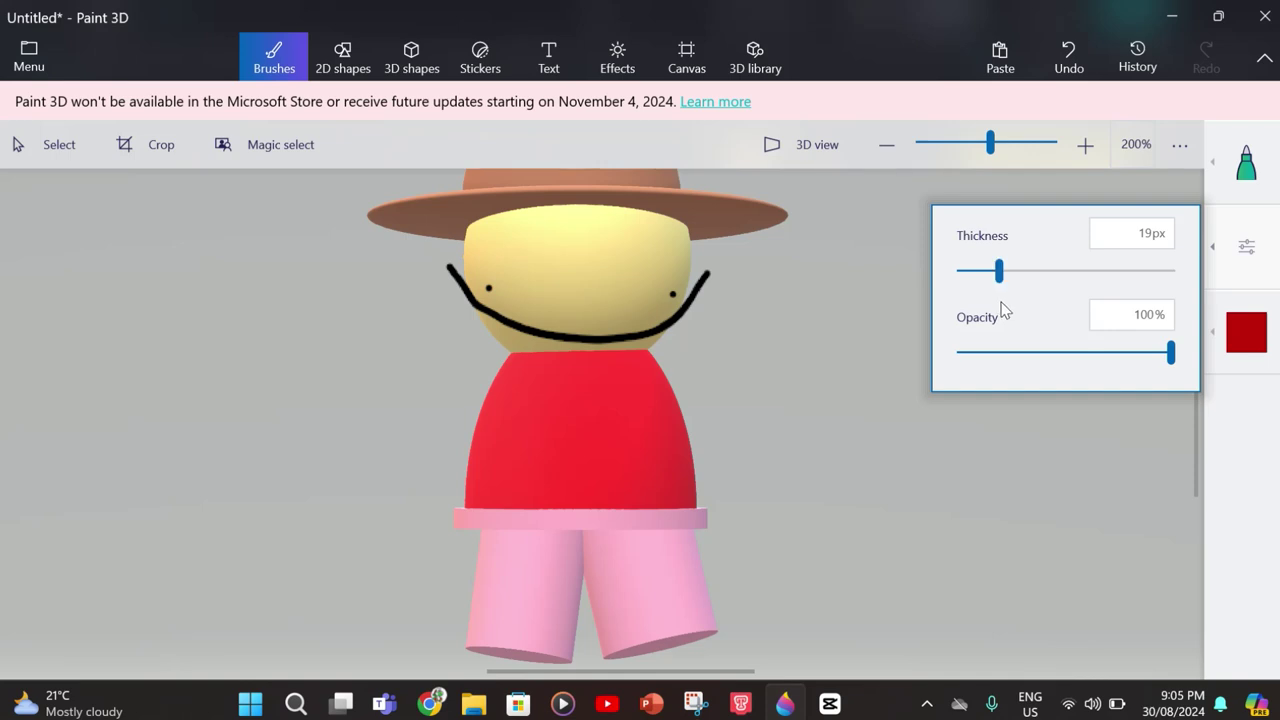
pyautogui.click(1002, 437)
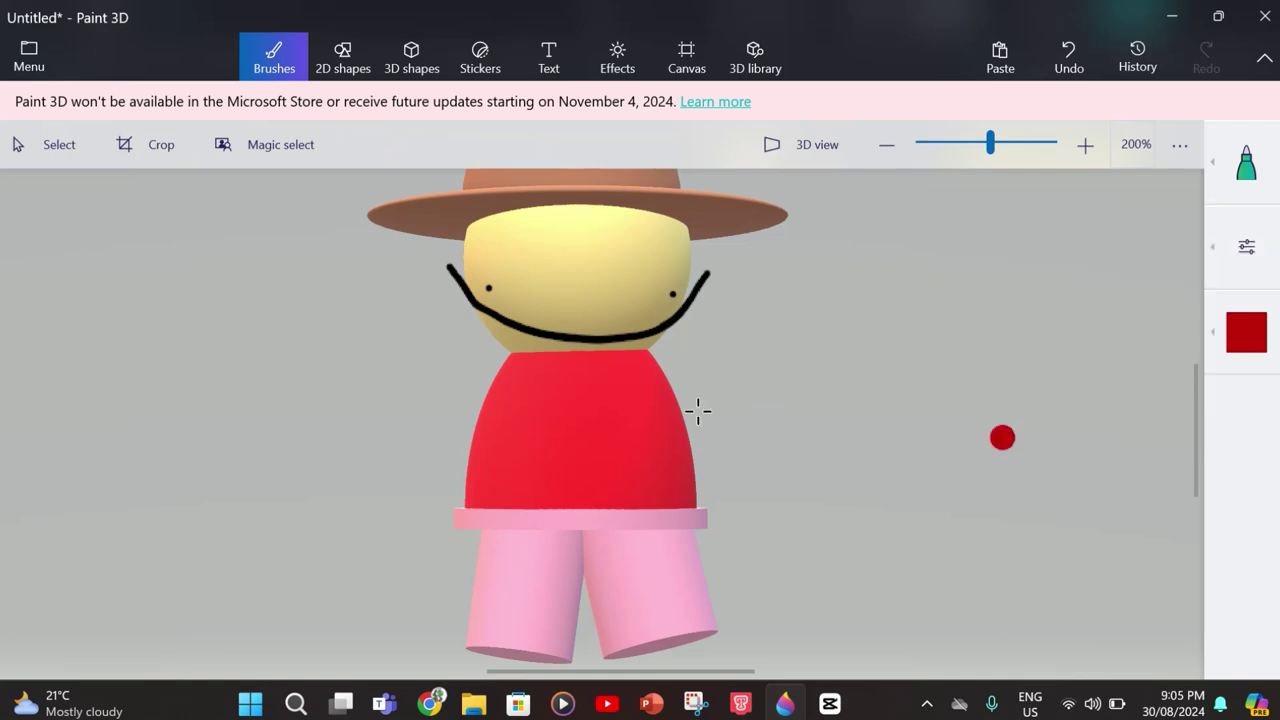
pyautogui.click(1066, 62)
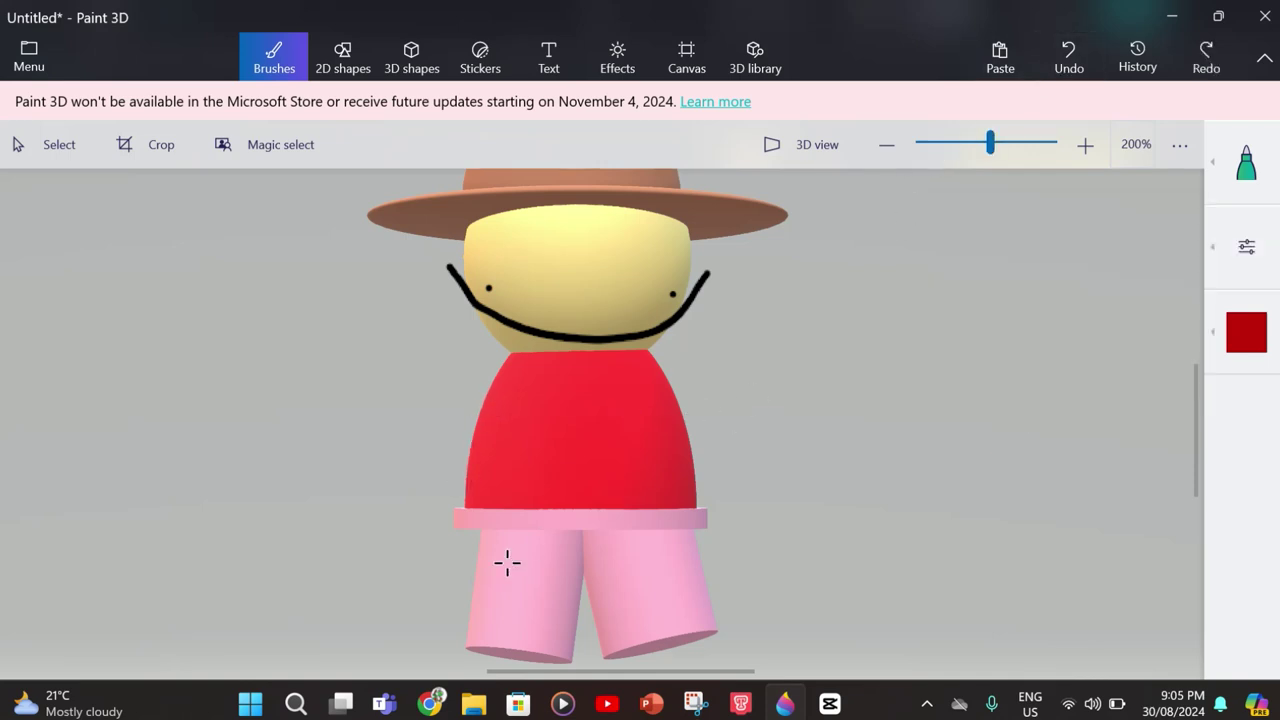
pyautogui.click(1246, 246)
pyautogui.moveTo(991, 286); pyautogui.dragTo(1022, 280)
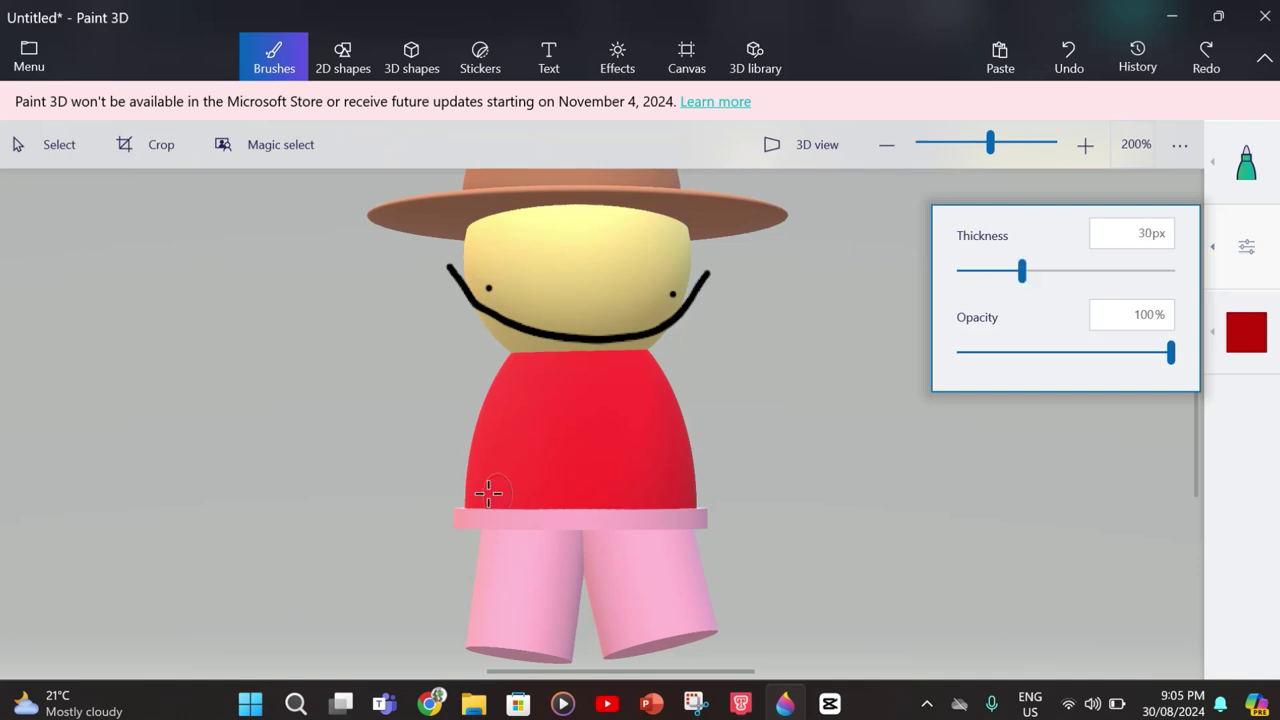
# - Paint a dark red Marker band across the full width of the red body, just above the pink waistband
pyautogui.scroll(3, 488, 491)
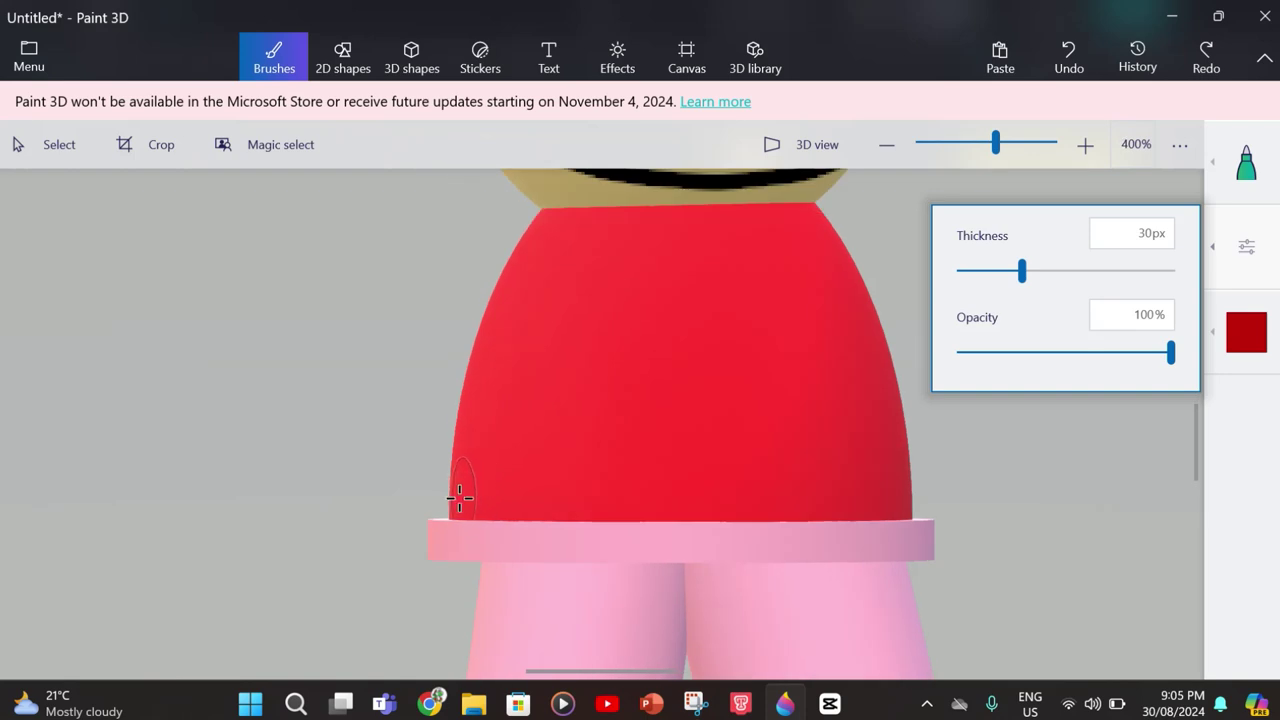
pyautogui.moveTo(459, 497); pyautogui.dragTo(908, 495)
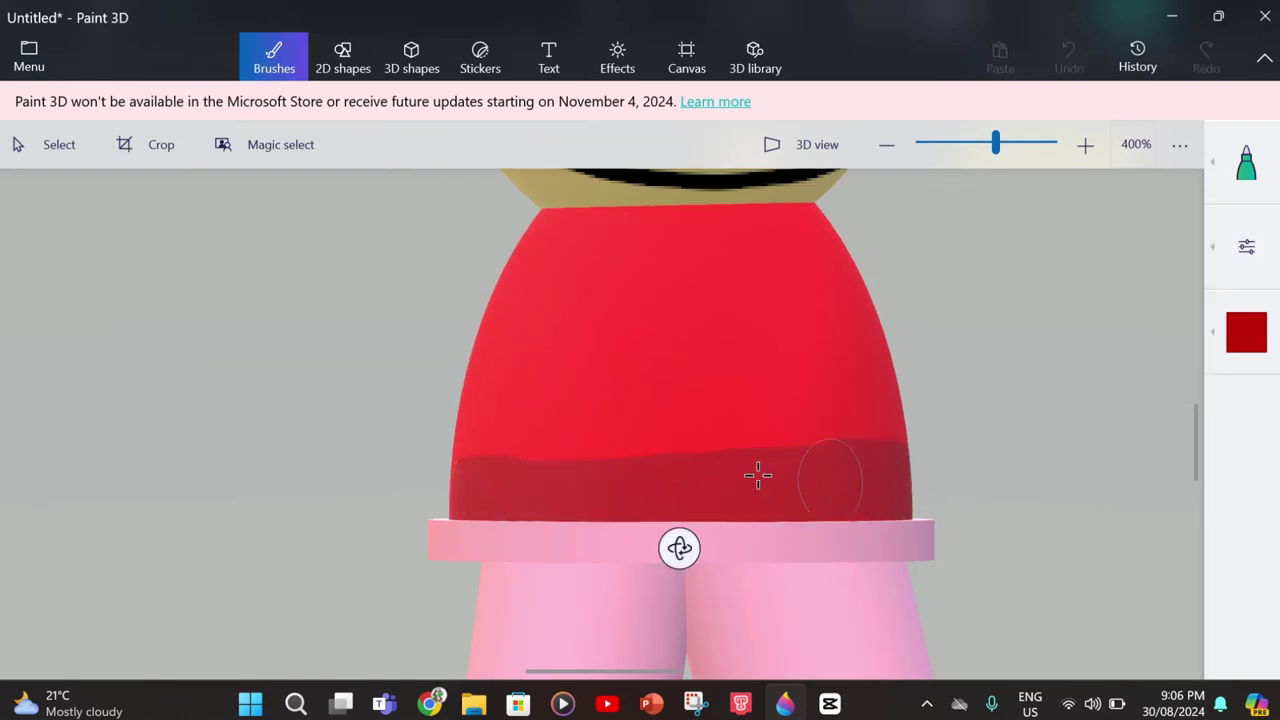
pyautogui.scroll(-5, 627, 520)
# - Save a copy of the character as a GIF image with transparency, named "bambi oc", in Downloads
pyautogui.click(28, 57)
pyautogui.click(38, 320)
pyautogui.click(440, 160)
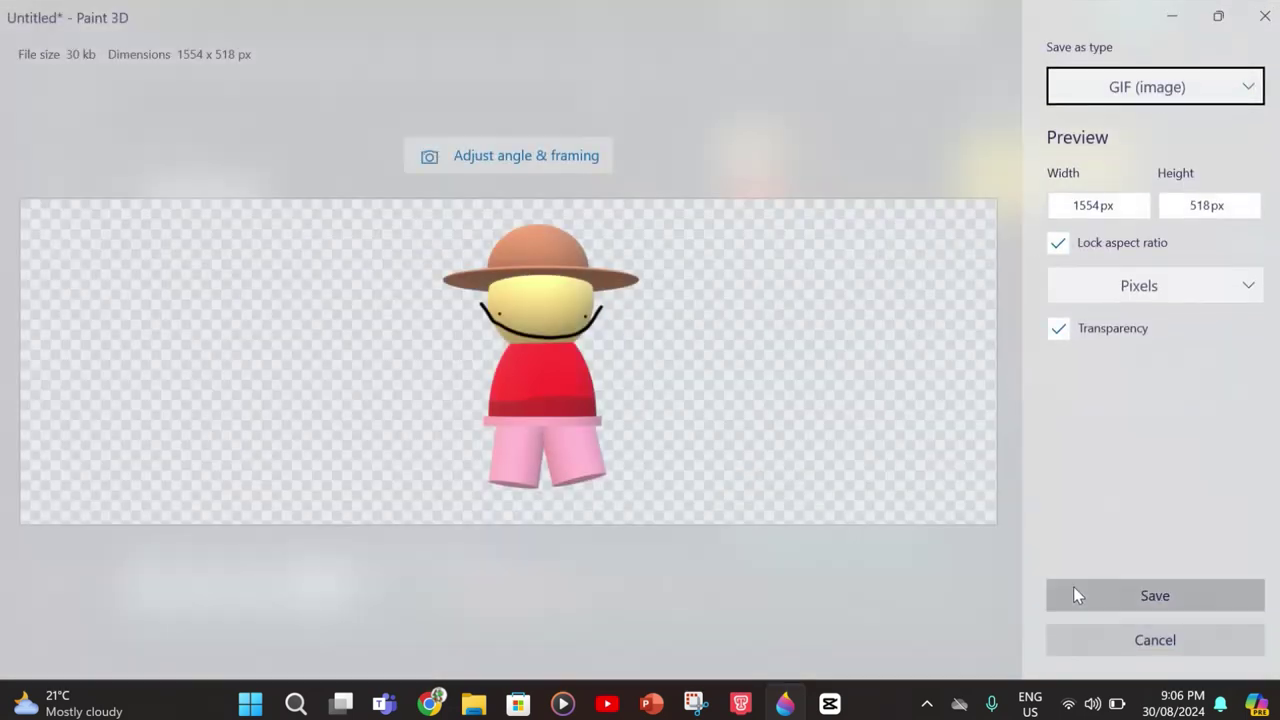
pyautogui.click(1067, 596)
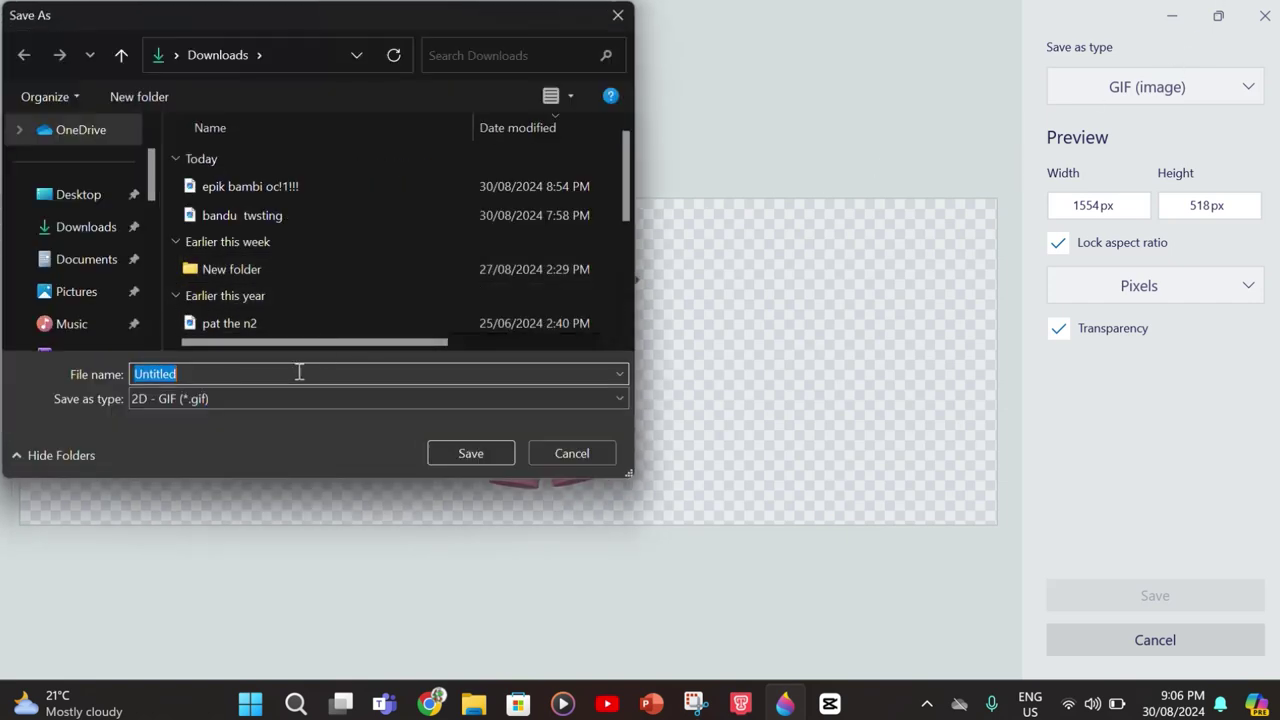
pyautogui.write('bambi oc')
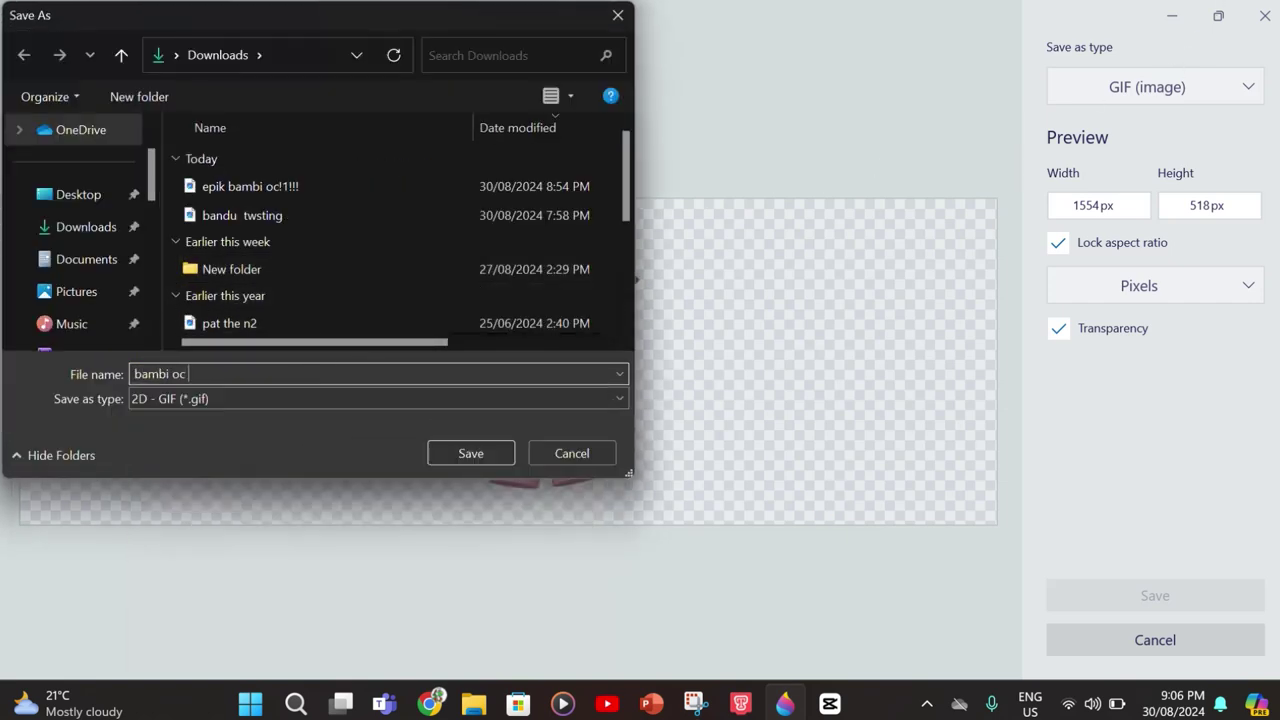
pyautogui.press('Return')
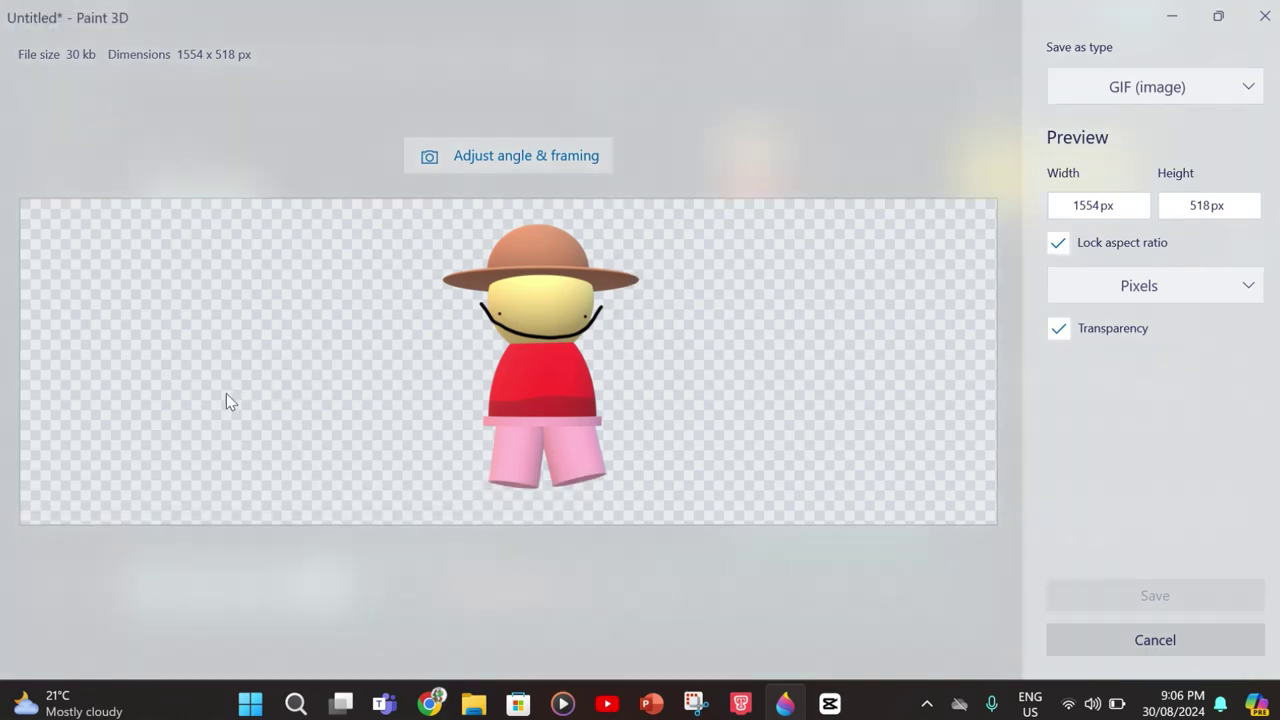